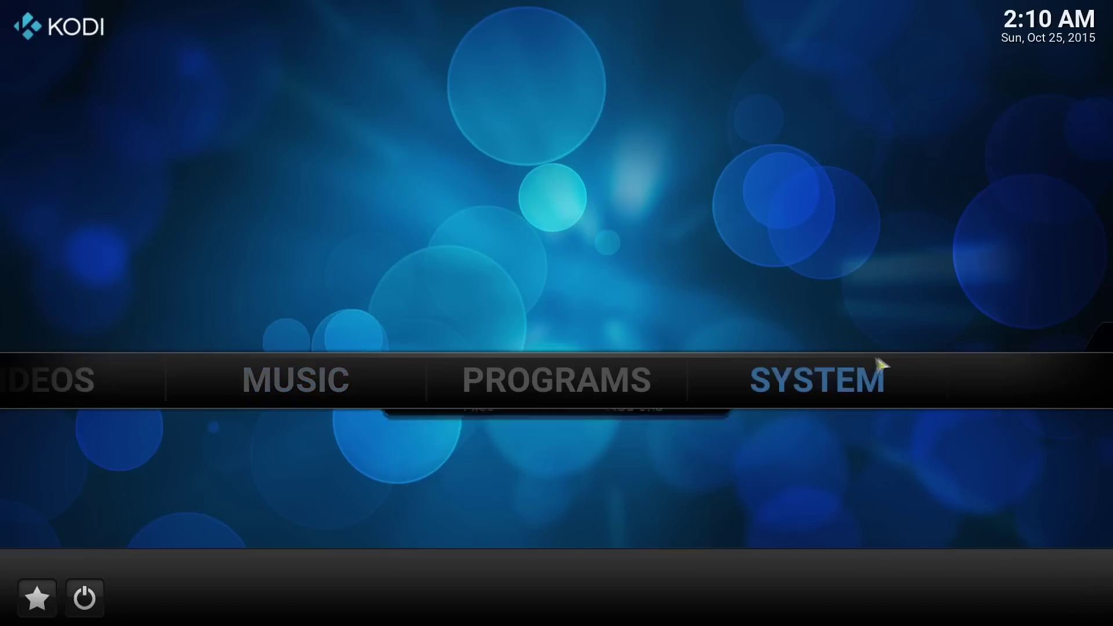
- Open Settings from the SYSTEM entry on the Kodi home menu
mouse_move(867, 378)
left_click(402, 429)
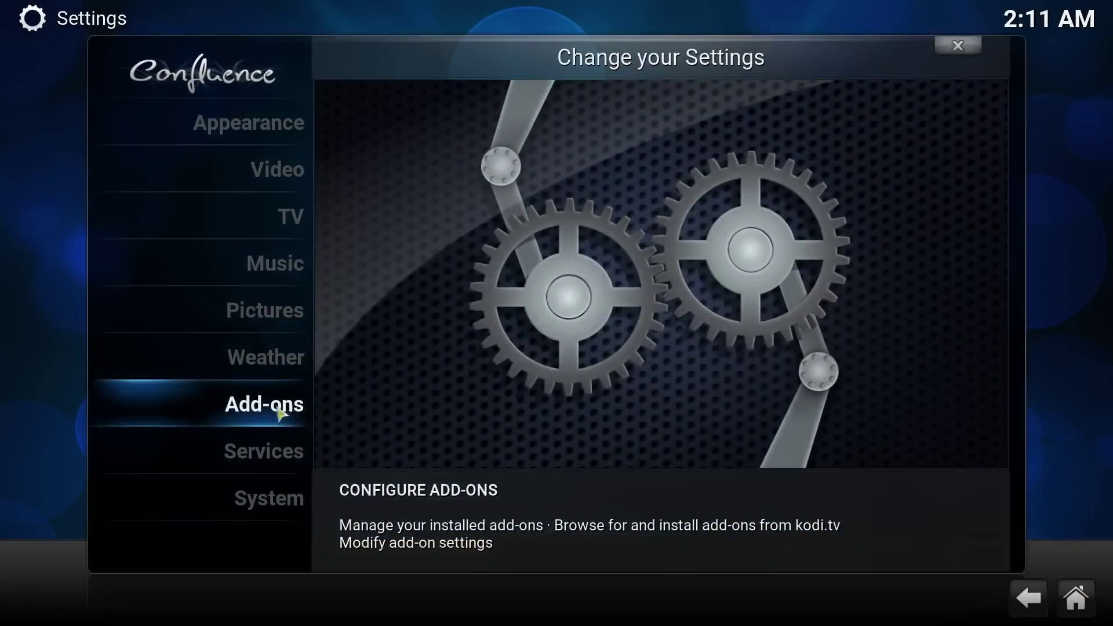
- In Add-ons, go to Install from repository and browse the Video and Picture add-ons categories
left_click(277, 416)
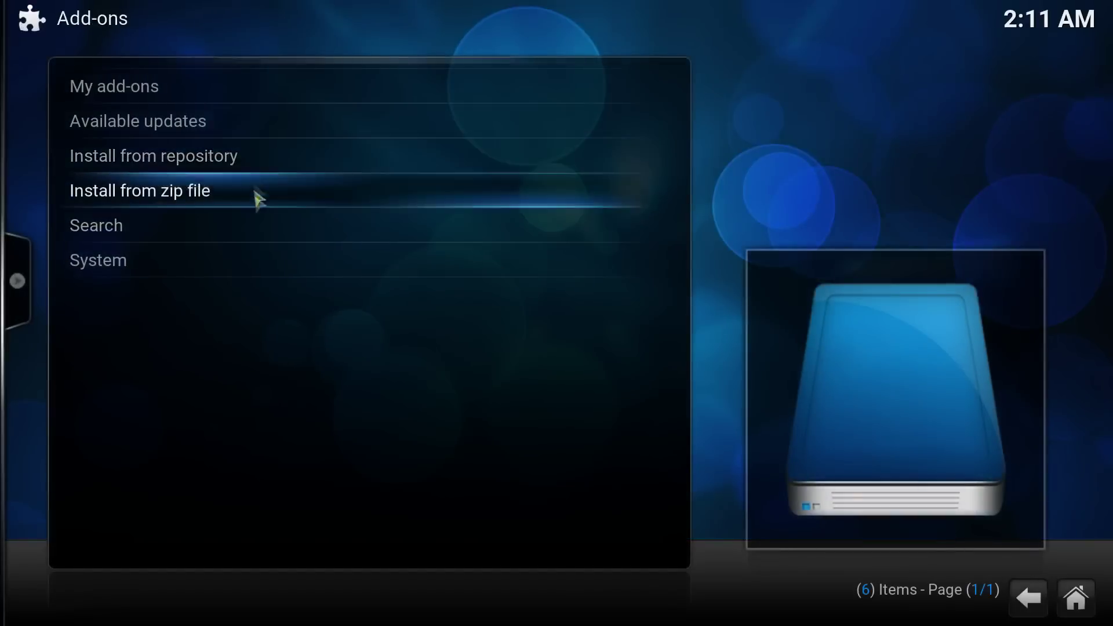
left_click(254, 175)
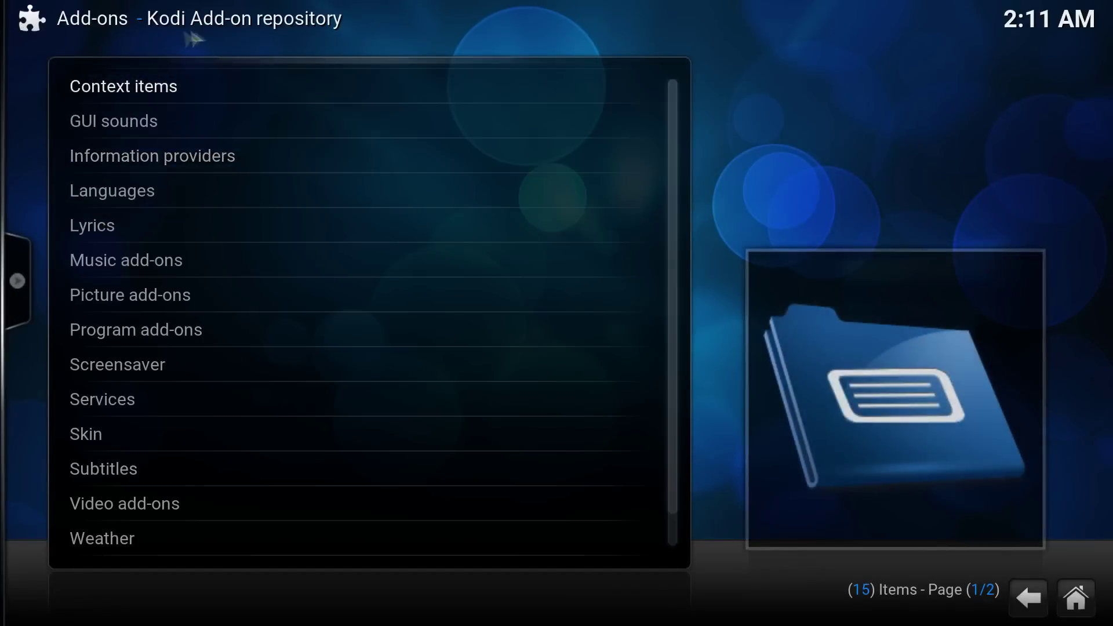
scroll(204, 442, "down", 1)
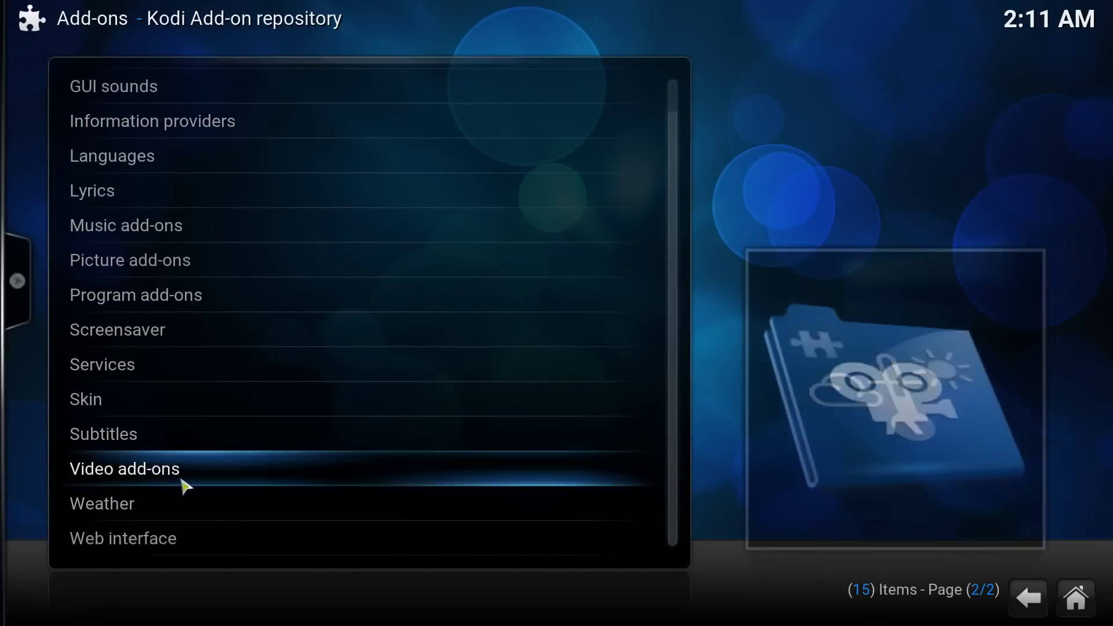
left_click(181, 481)
key("BackSpace")
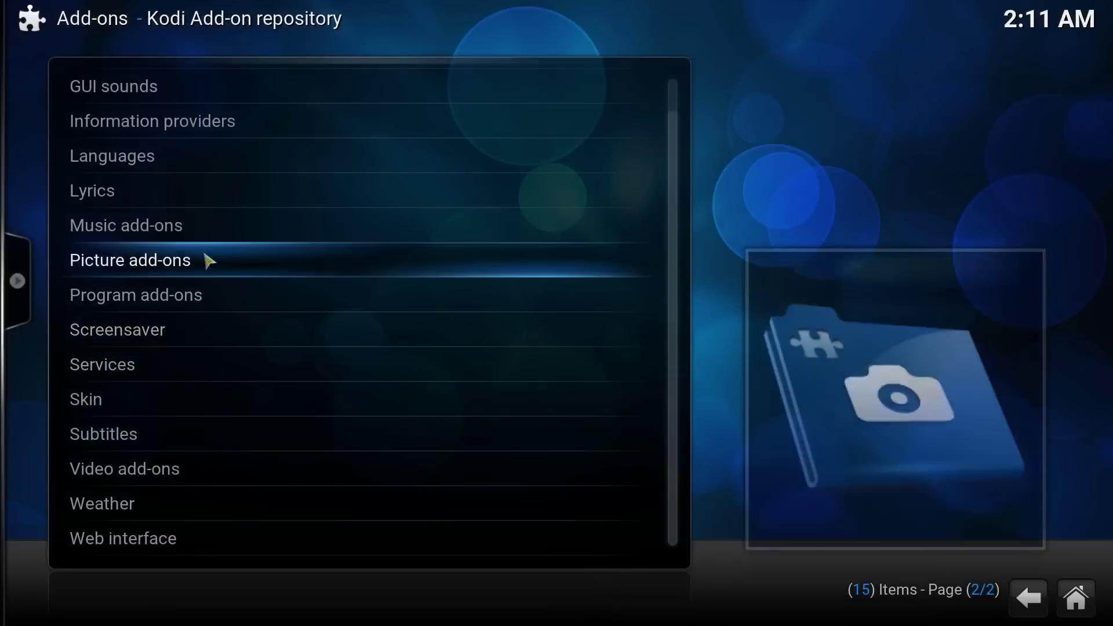
left_click(197, 256)
key("BackSpace")
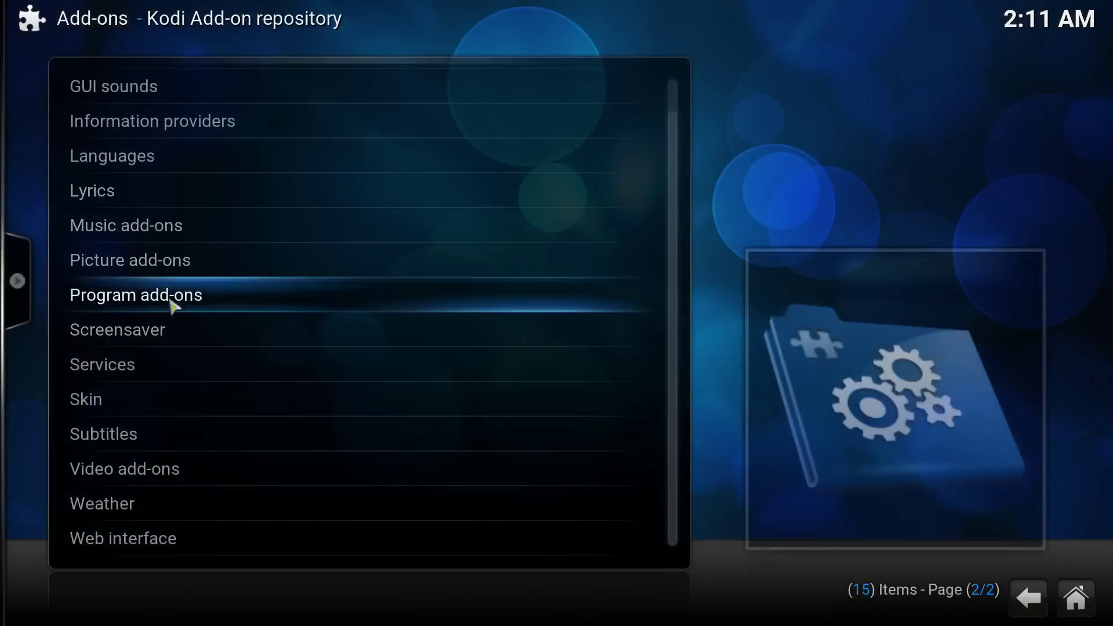
- Return to the main Add-ons menu and switch to the browser's MEGA page
key("s")
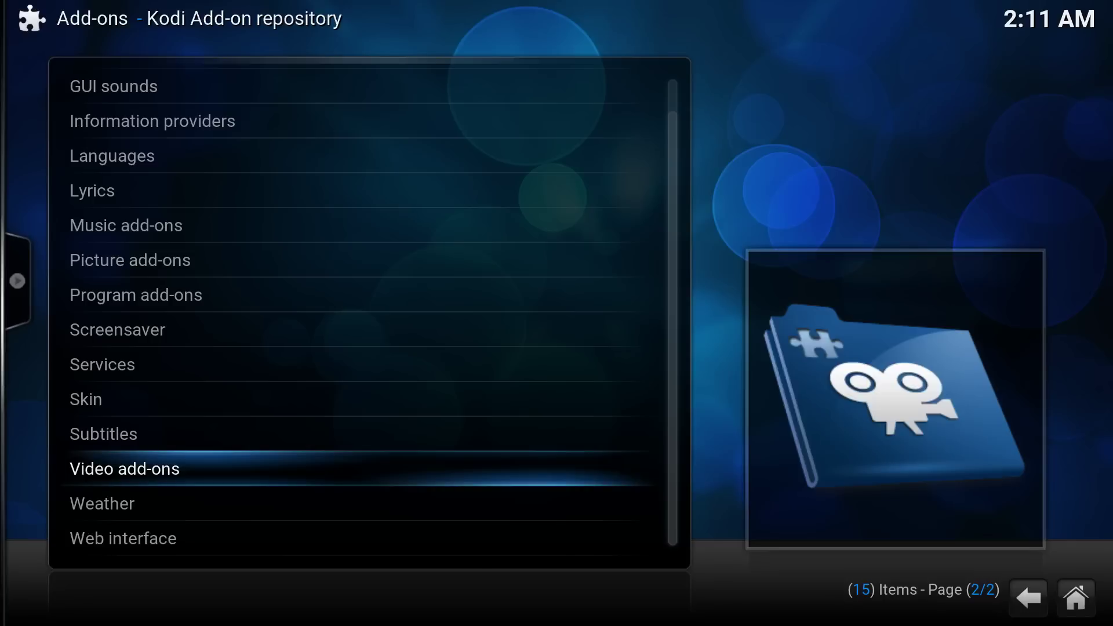
key("BackSpace")
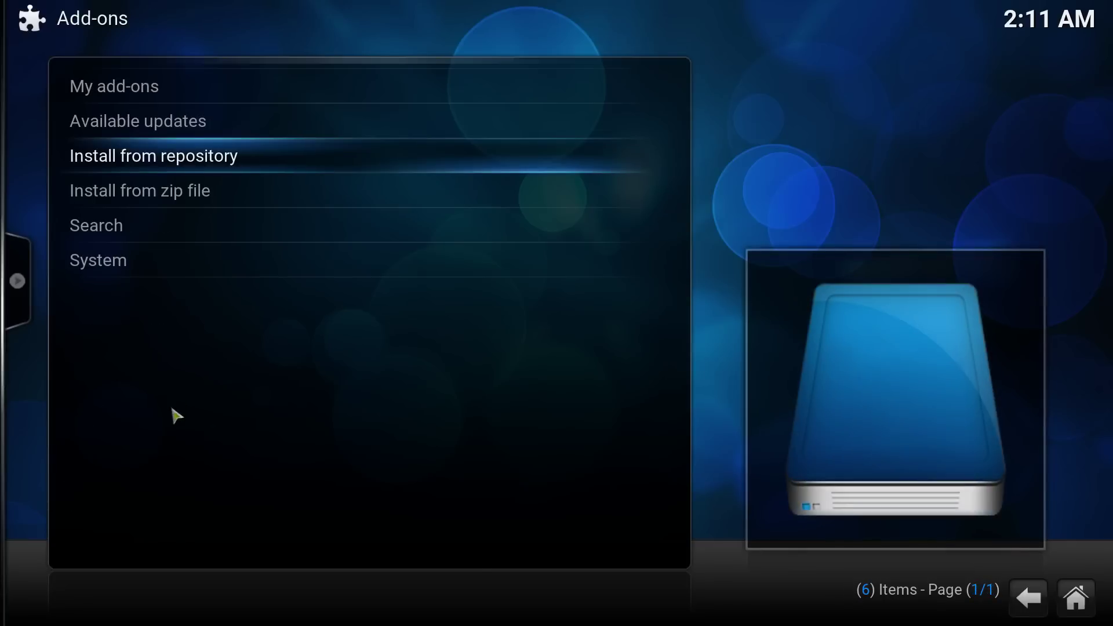
key("alt+Tab")
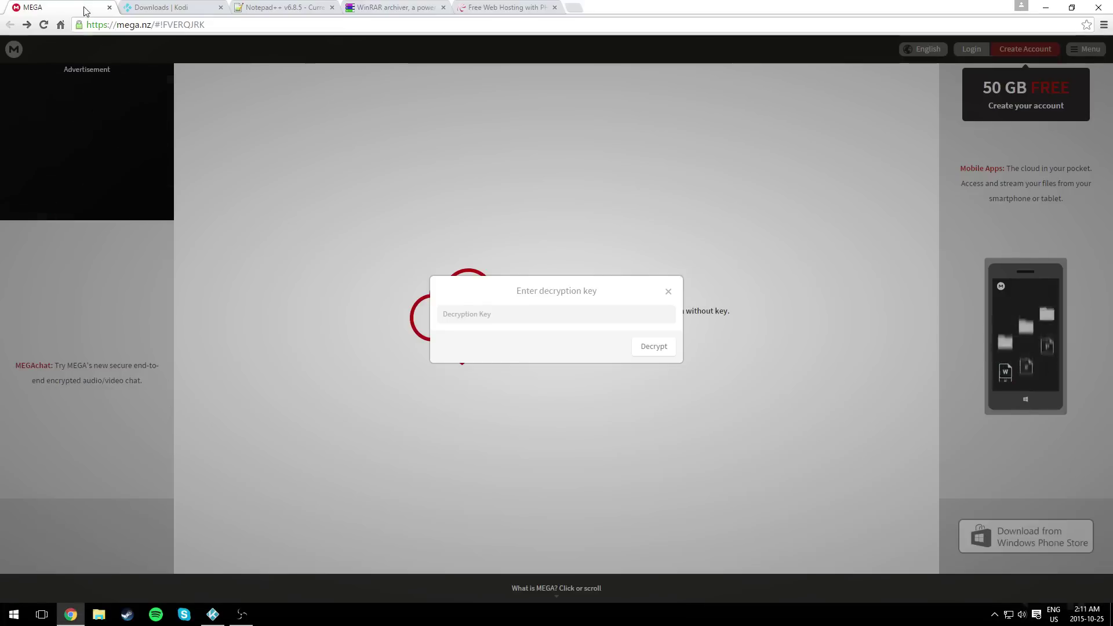
- Paste the decryption key into MEGA and decrypt it to download Make a Repository.zip
left_click(493, 320)
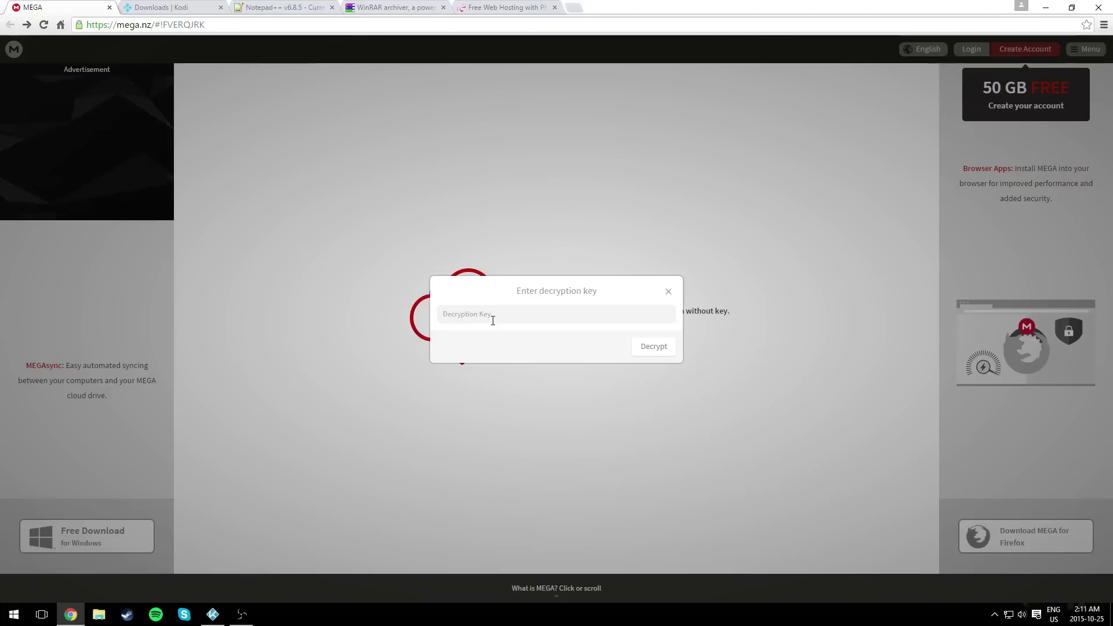
left_click(492, 320)
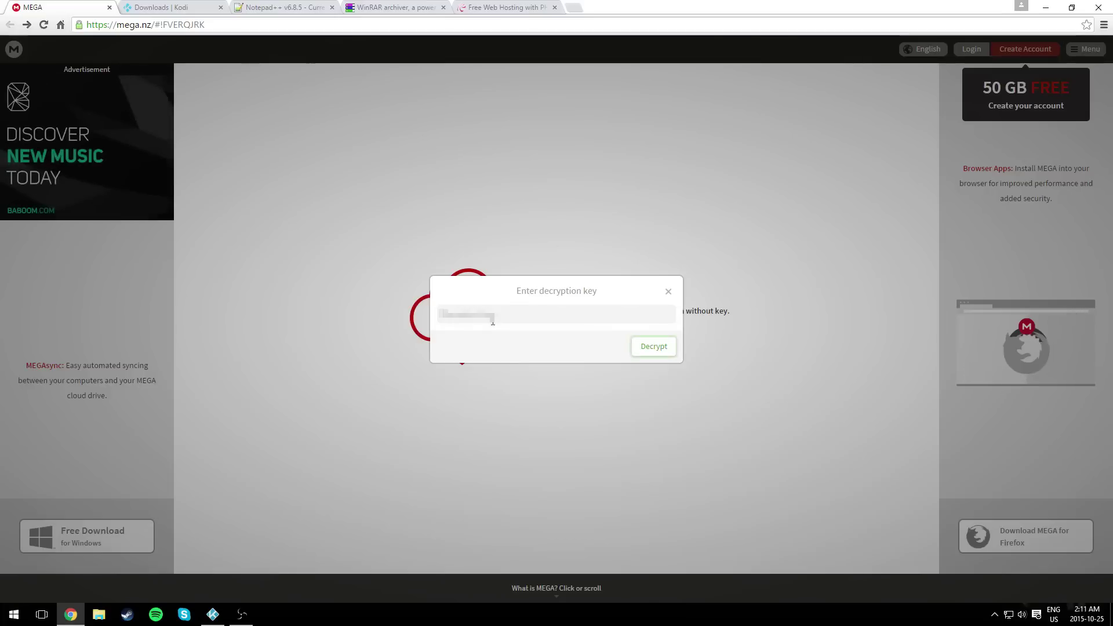
key("ctrl+v")
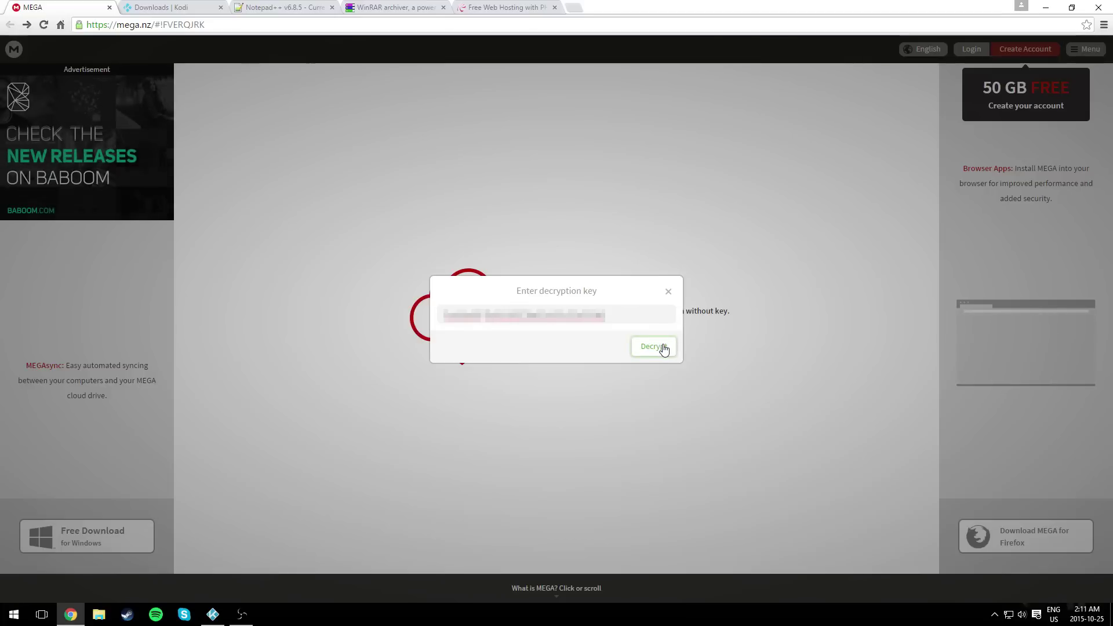
left_click(662, 346)
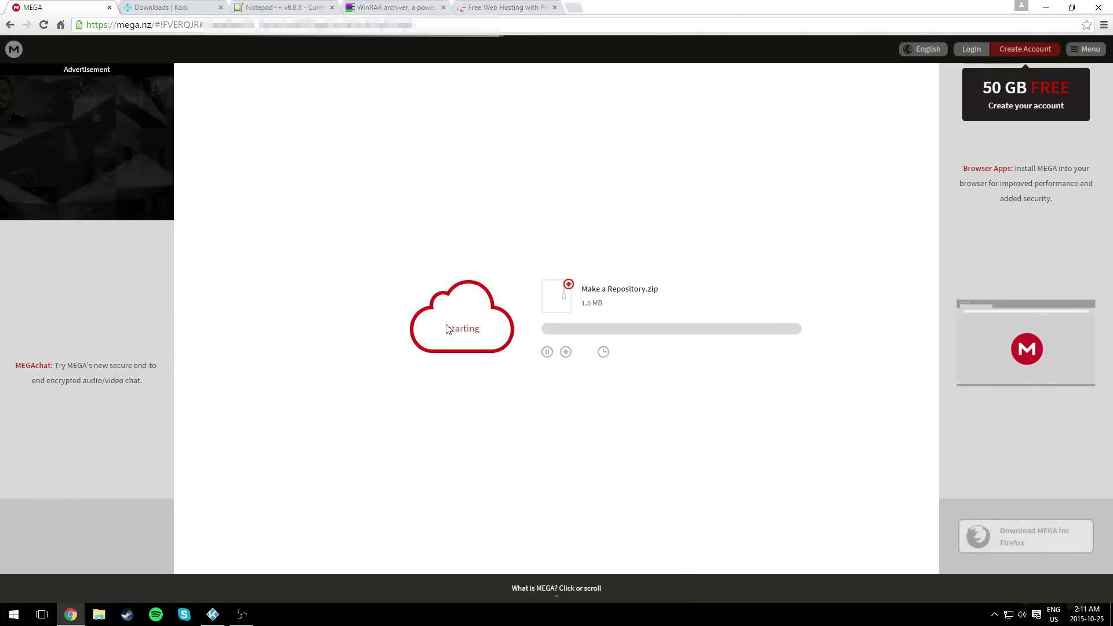
- Look over the Kodi, Notepad++ and WinRAR download tabs, then open the finished Make a Repository.zip
left_click(160, 7)
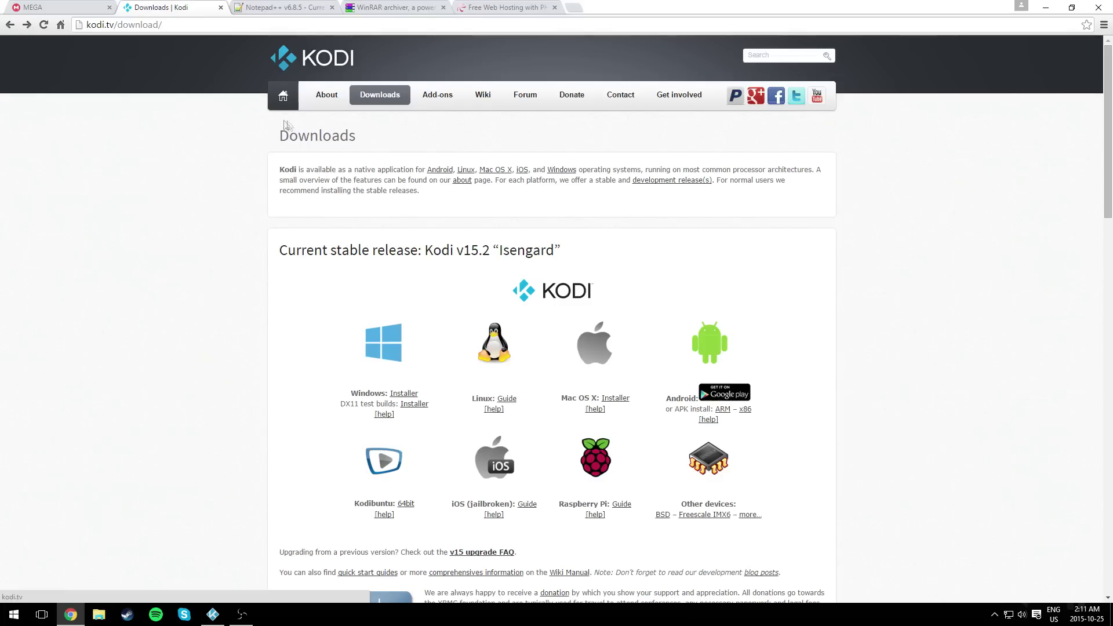
scroll(348, 310, "down", 5)
scroll(348, 311, "up", 5)
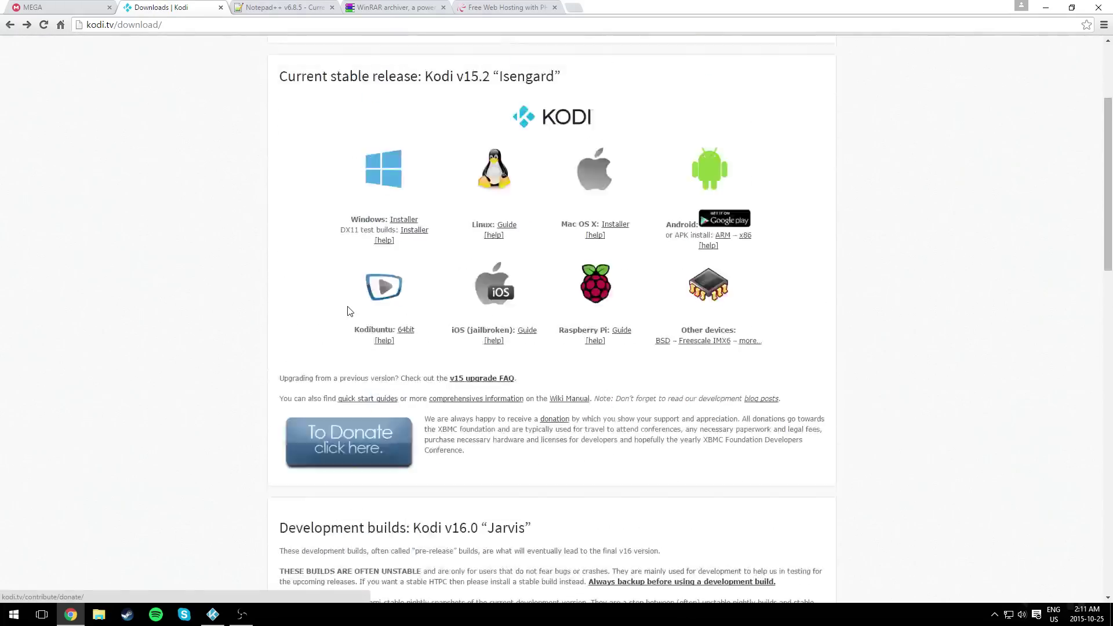
left_click(248, 6)
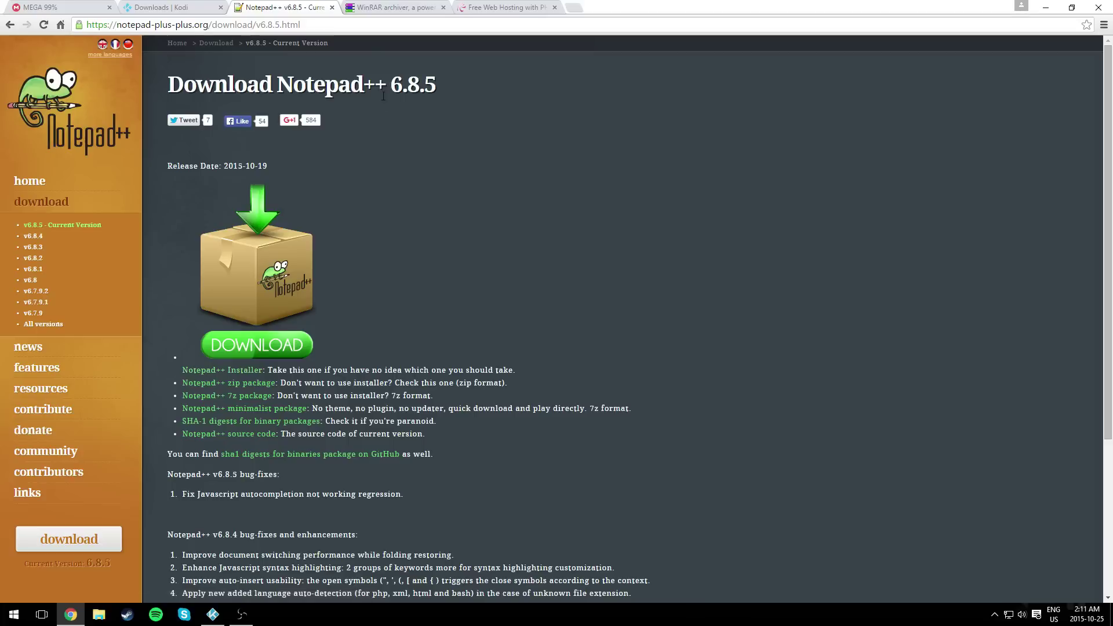
left_click(397, 8)
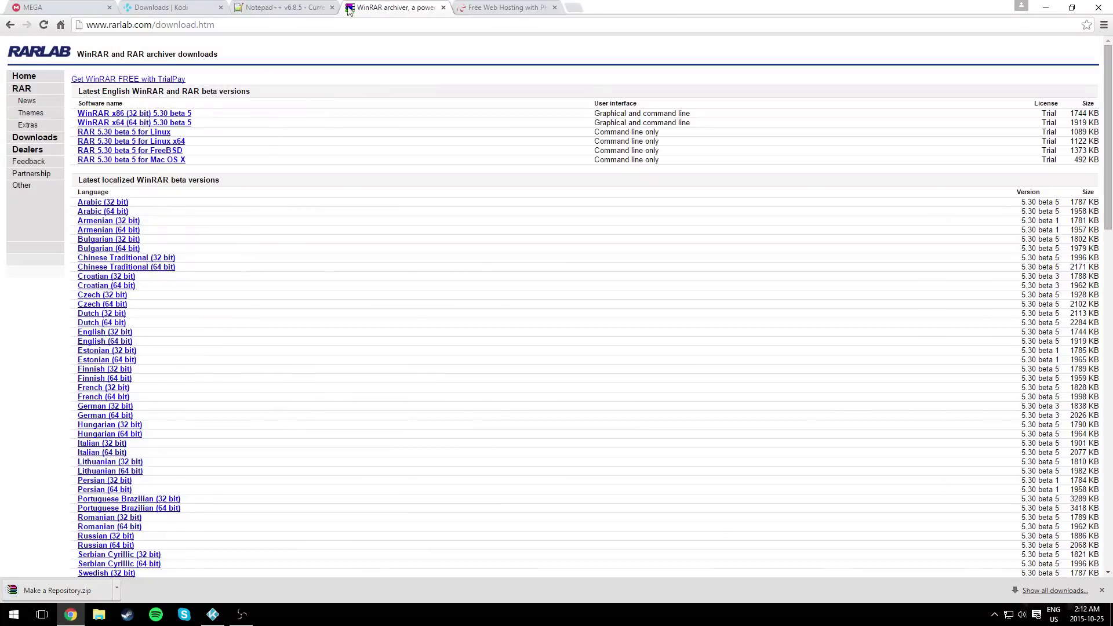
left_click(63, 7)
left_click(52, 590)
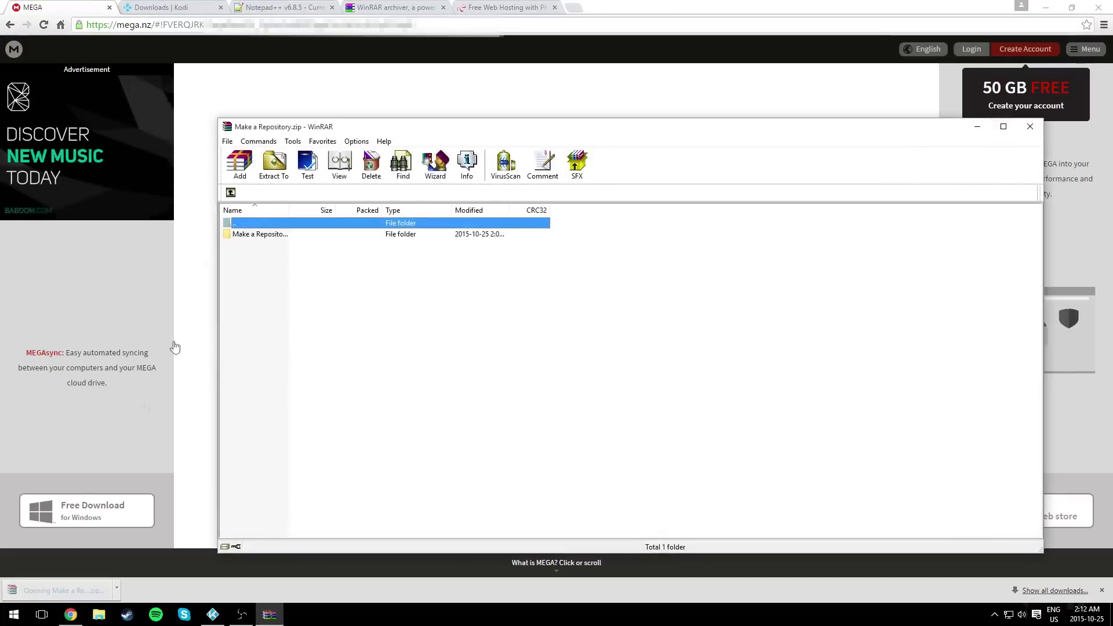
- Extract the Make a Repository folder, choosing No to All for existing files, and close WinRAR
left_click(261, 234)
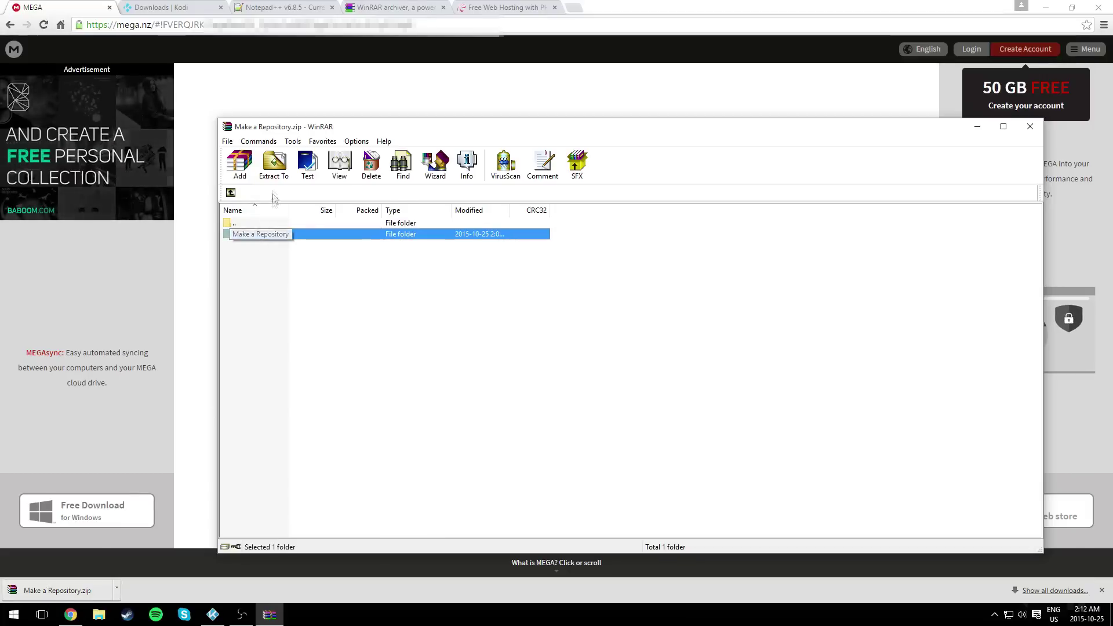
left_click(274, 165)
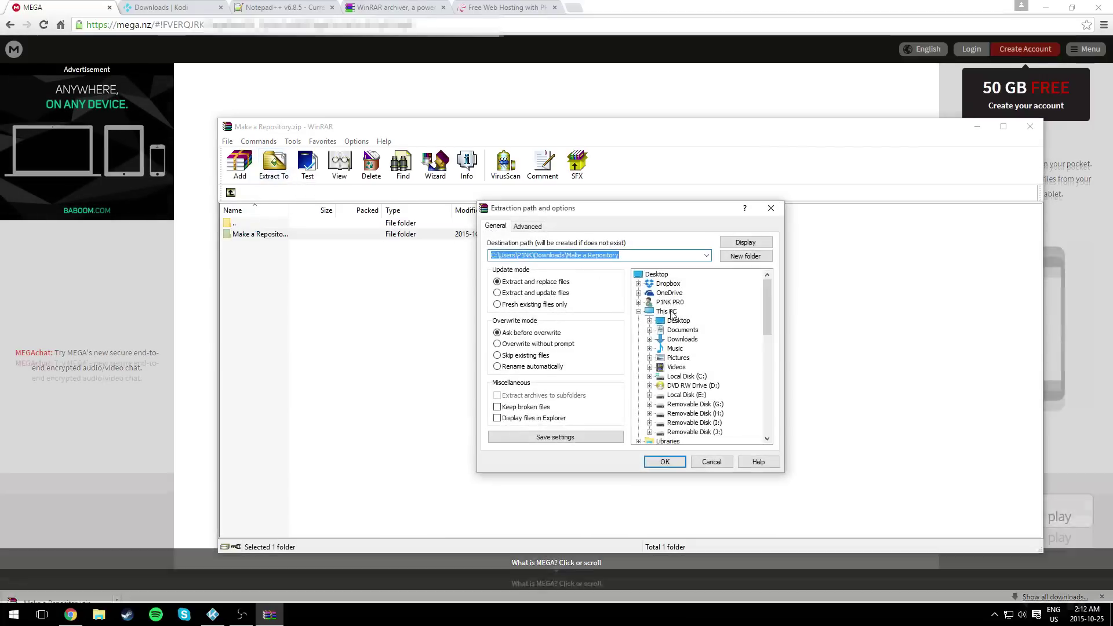
left_click(665, 461)
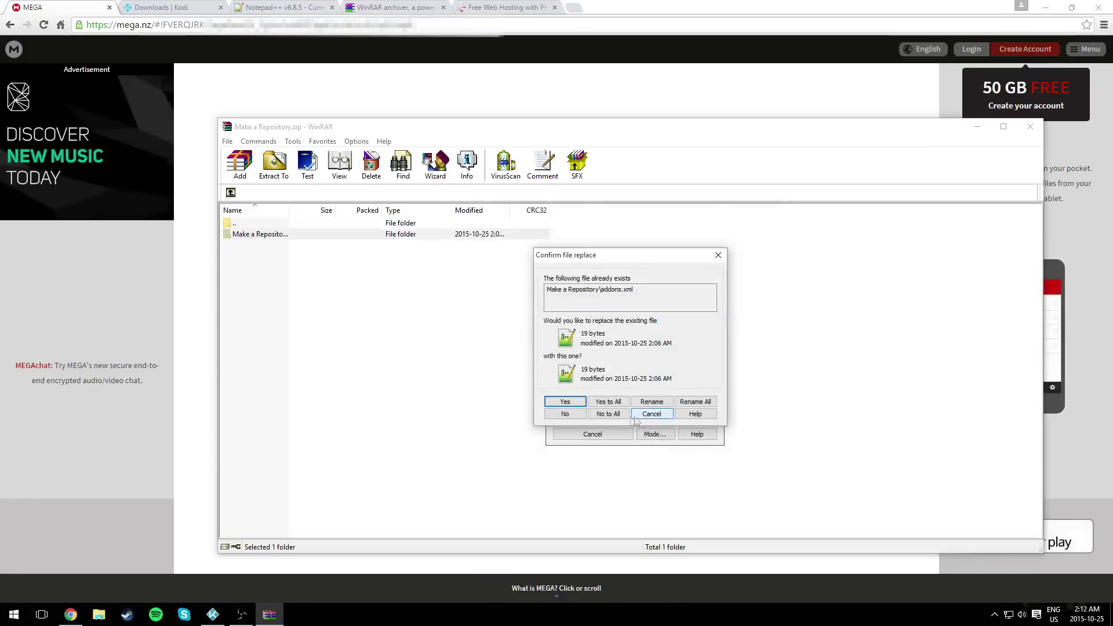
left_click(613, 416)
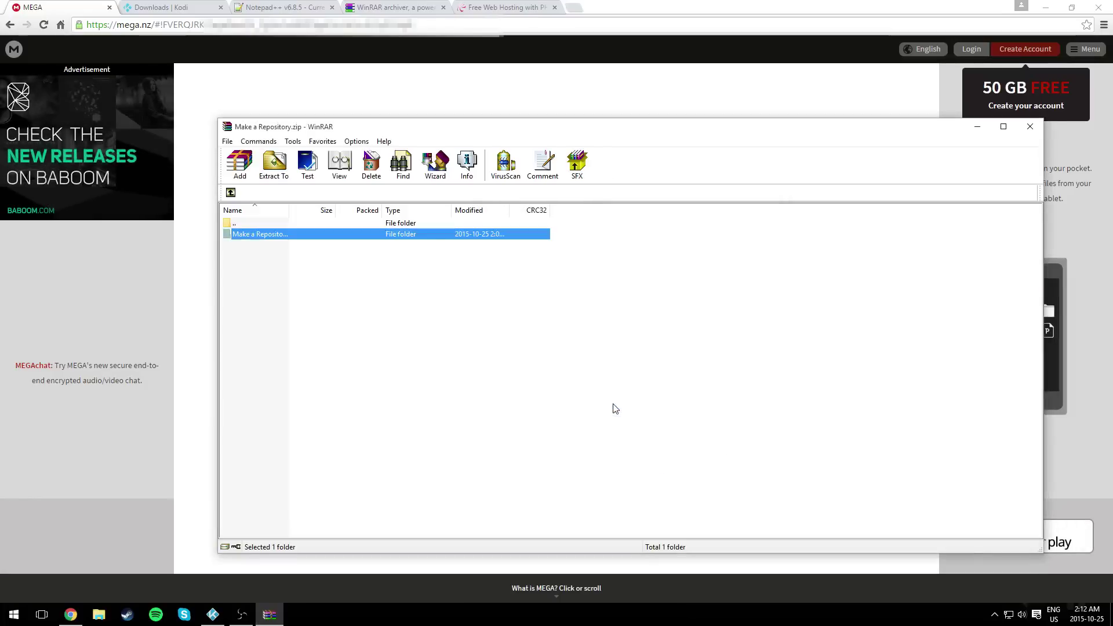
left_click(1029, 127)
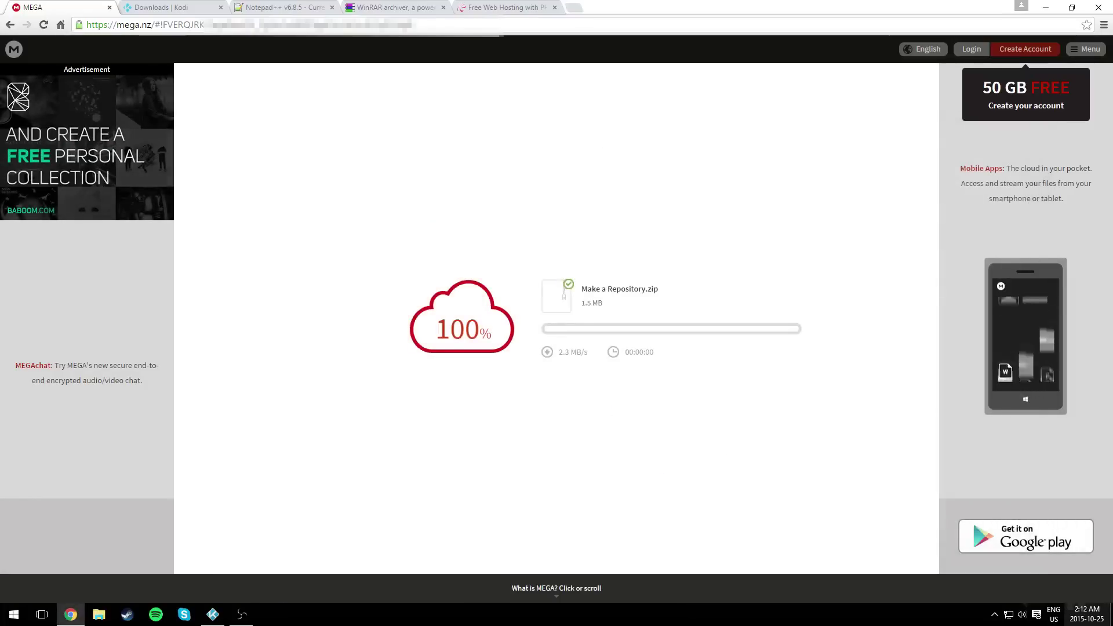
key("super+d")
- Open the Make a Repository folder from the desktop and reposition its window
left_click(506, 203)
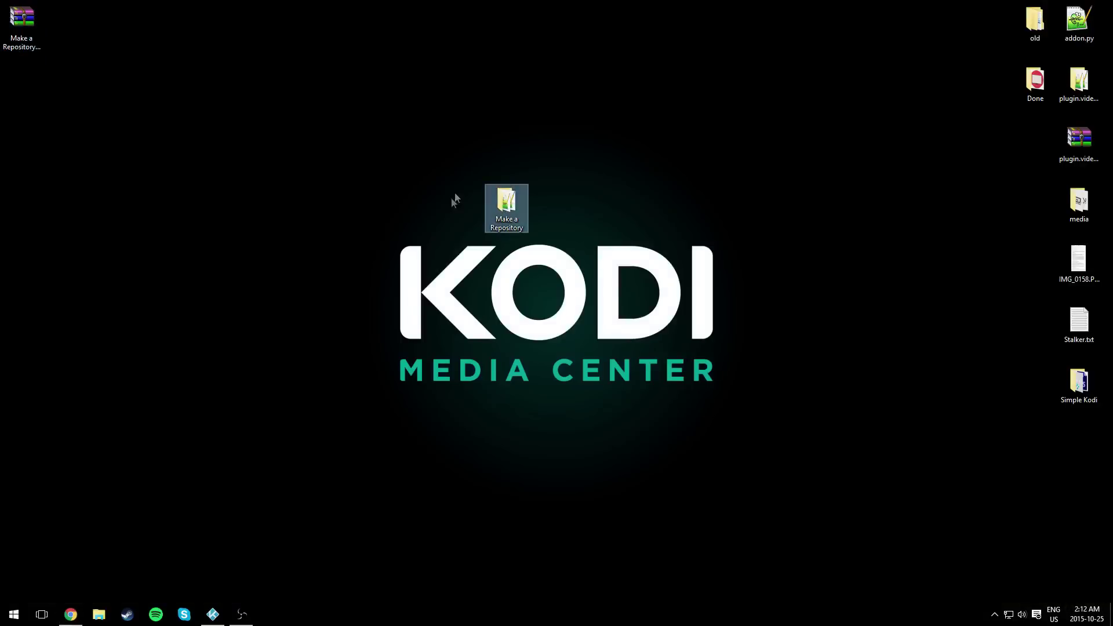
left_click_drag(446, 162, 565, 252)
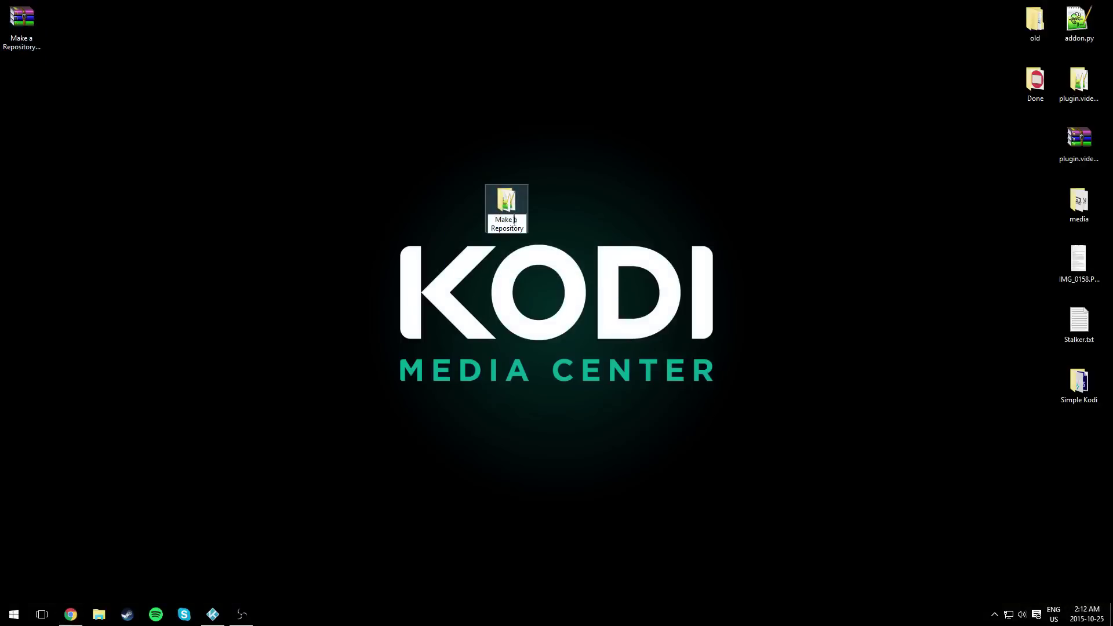
double_click(513, 211)
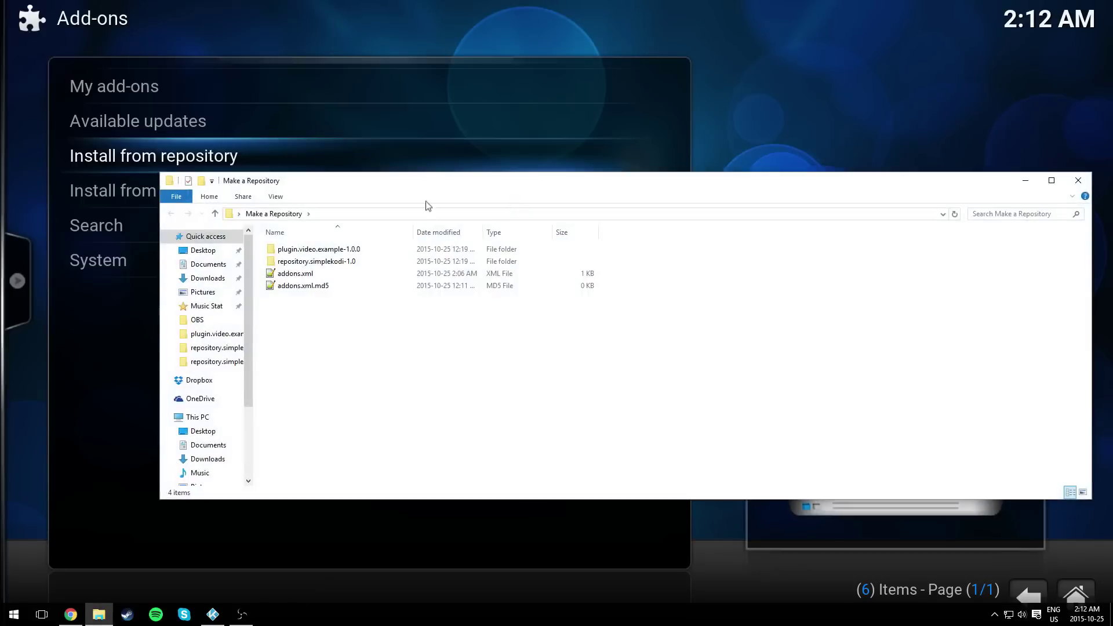
left_click_drag(409, 186, 395, 151)
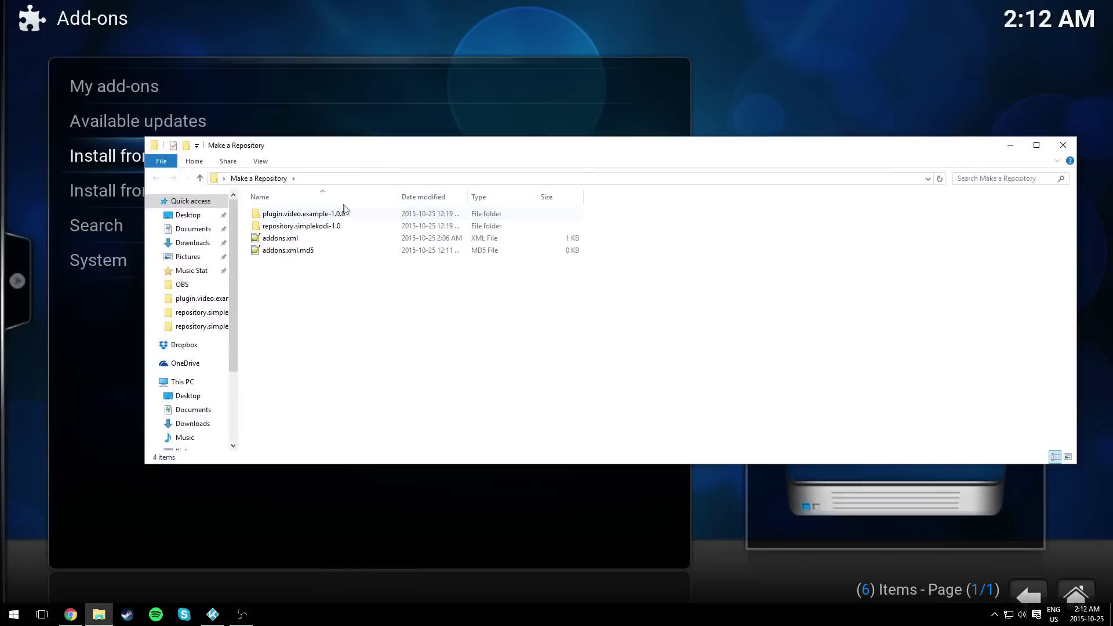
left_click(1027, 594)
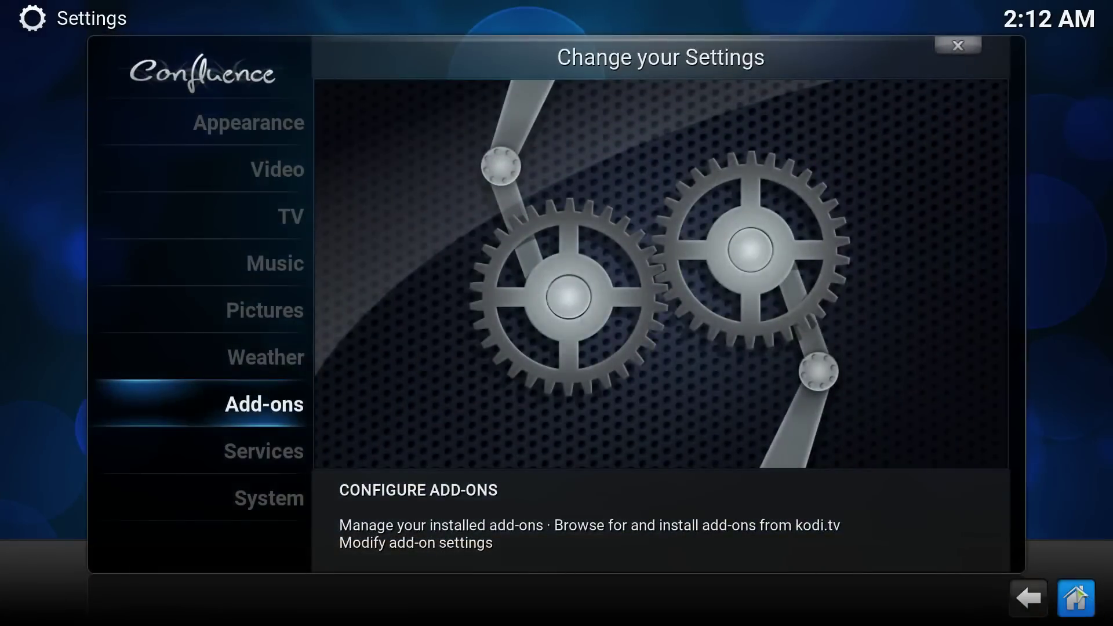
key("alt+Tab")
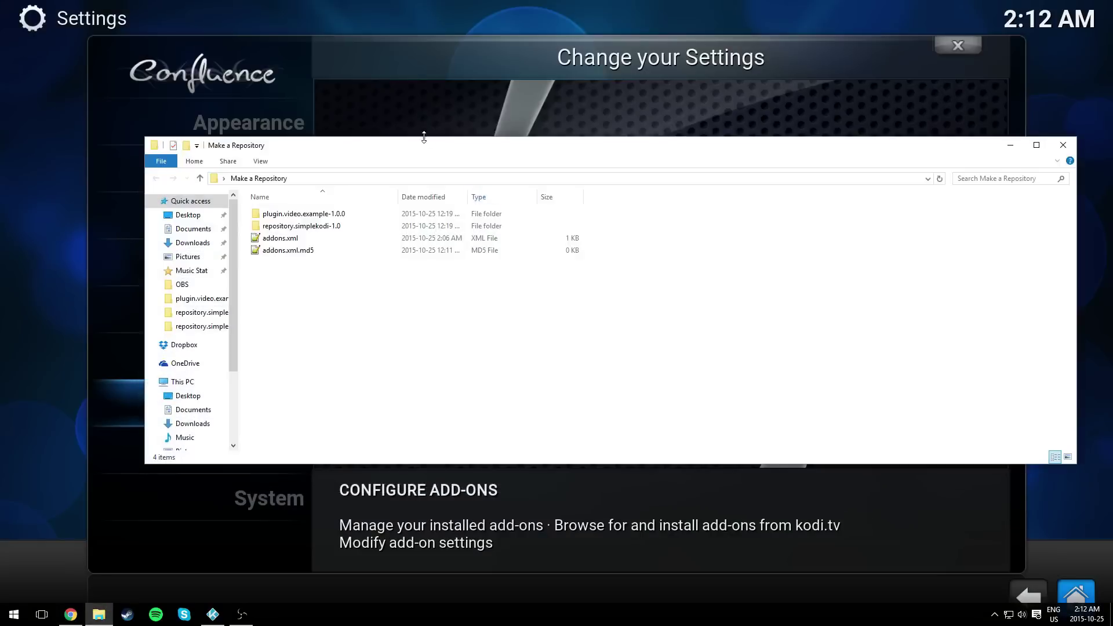
left_click_drag(423, 136, 406, 120)
- Select and open the plugin.video.example-1.0.0 folder
left_click_drag(308, 295, 371, 195)
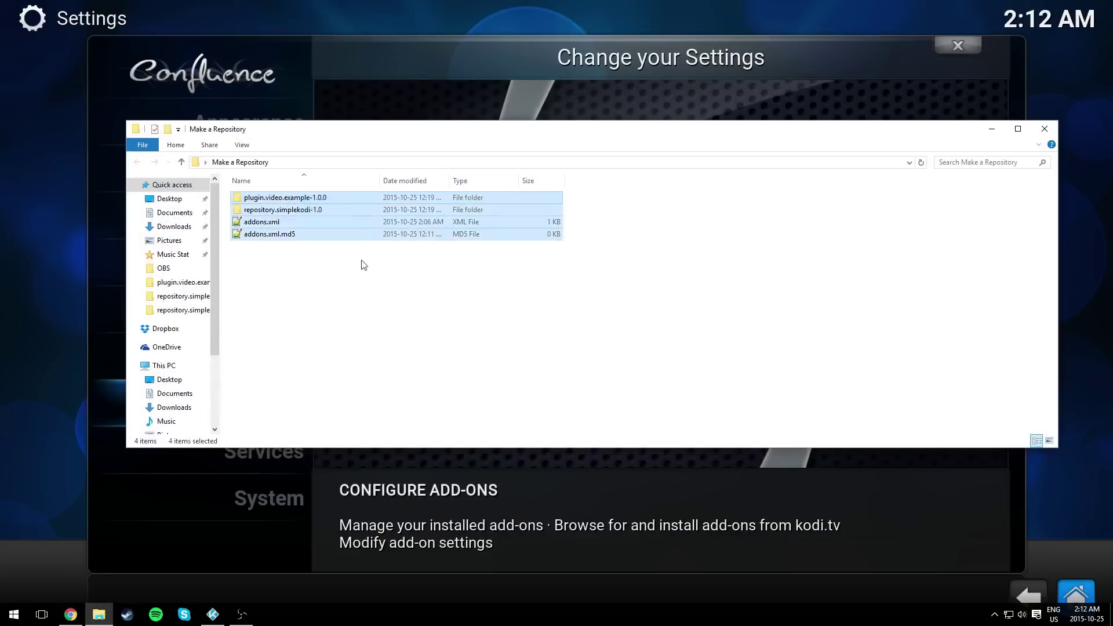
left_click(363, 263)
left_click_drag(311, 276, 348, 194)
left_click(339, 284)
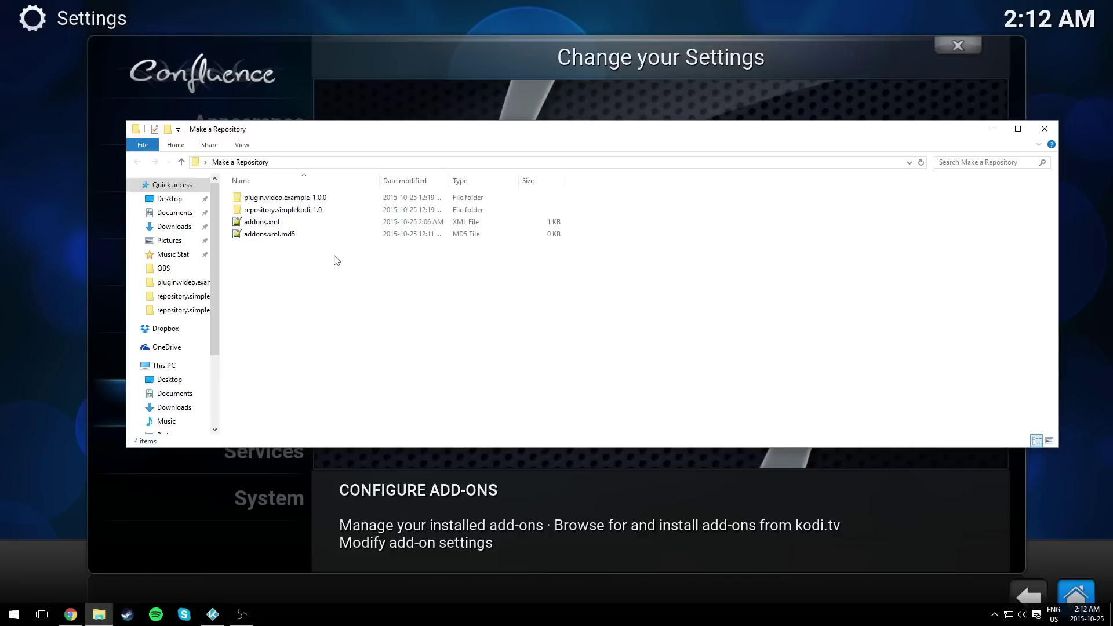
left_click(275, 199)
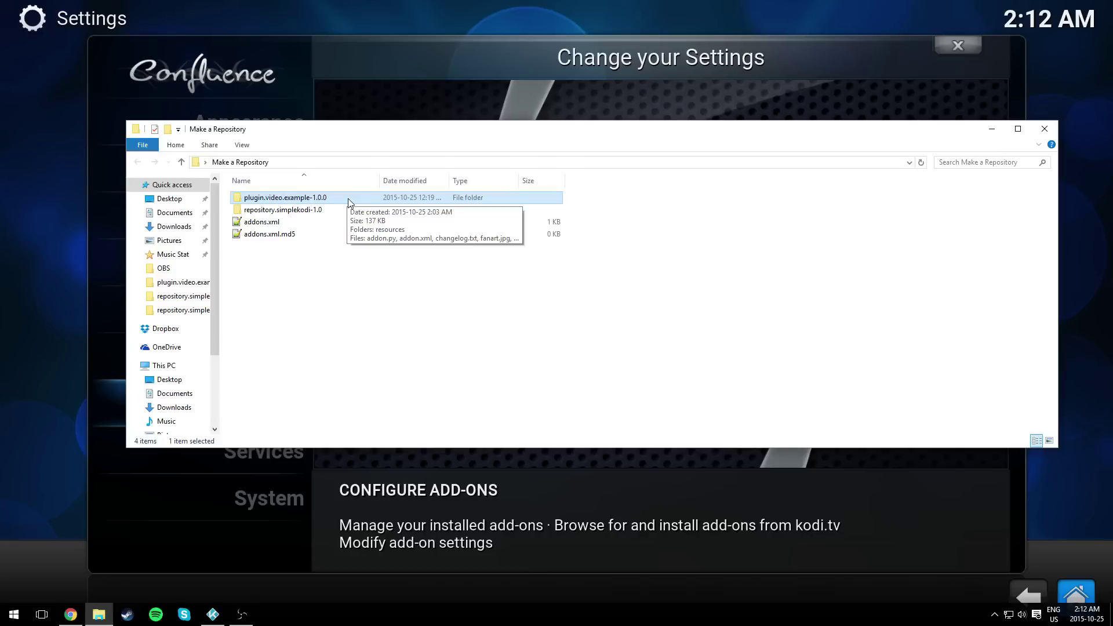
double_click(349, 200)
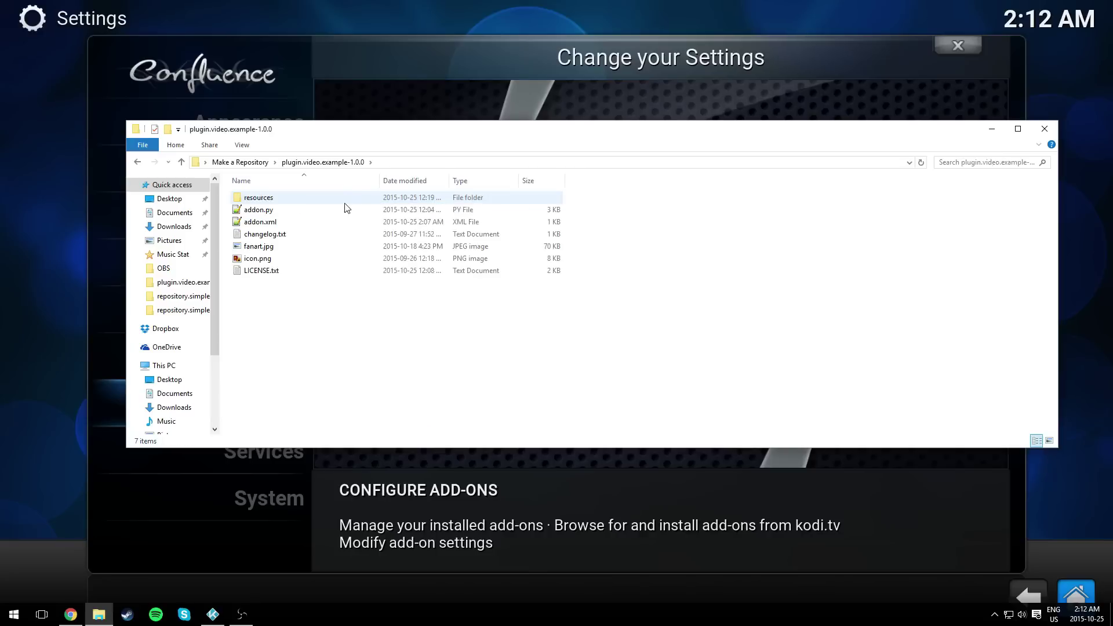
- Preview addon.xml and addon.py in Notepad++, then close the editor
double_click(335, 222)
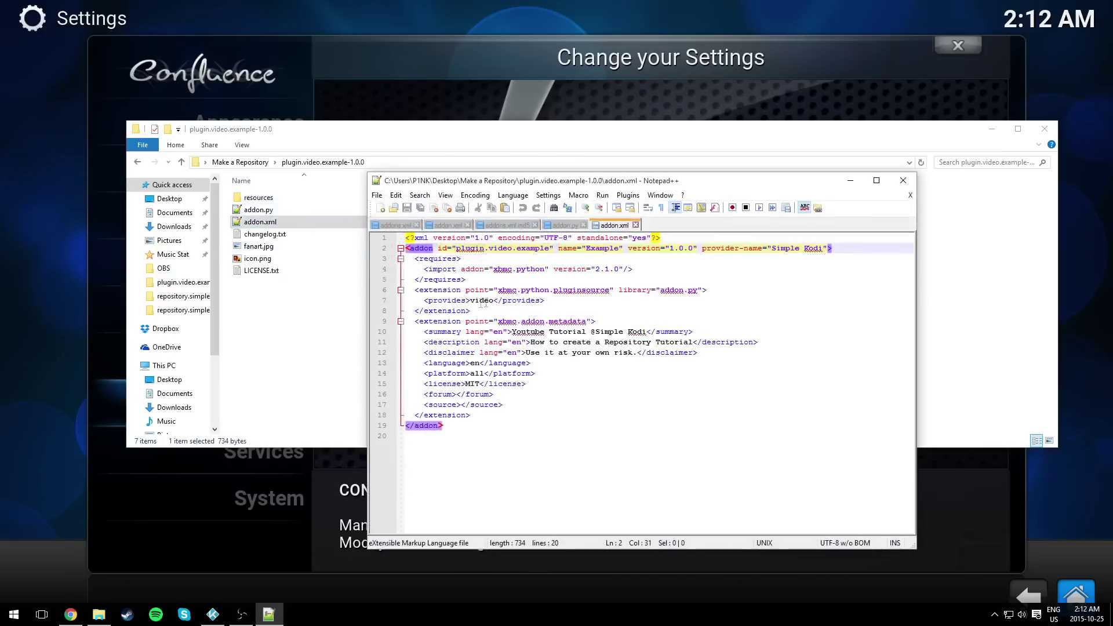
left_click(902, 180)
double_click(318, 210)
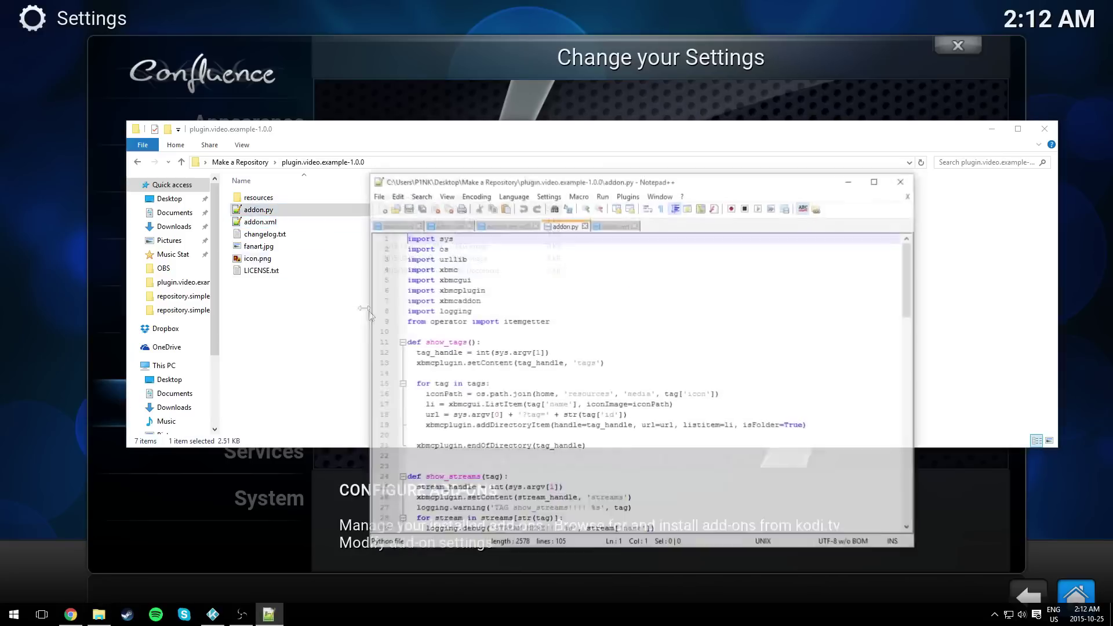
scroll(638, 348, "down", 20)
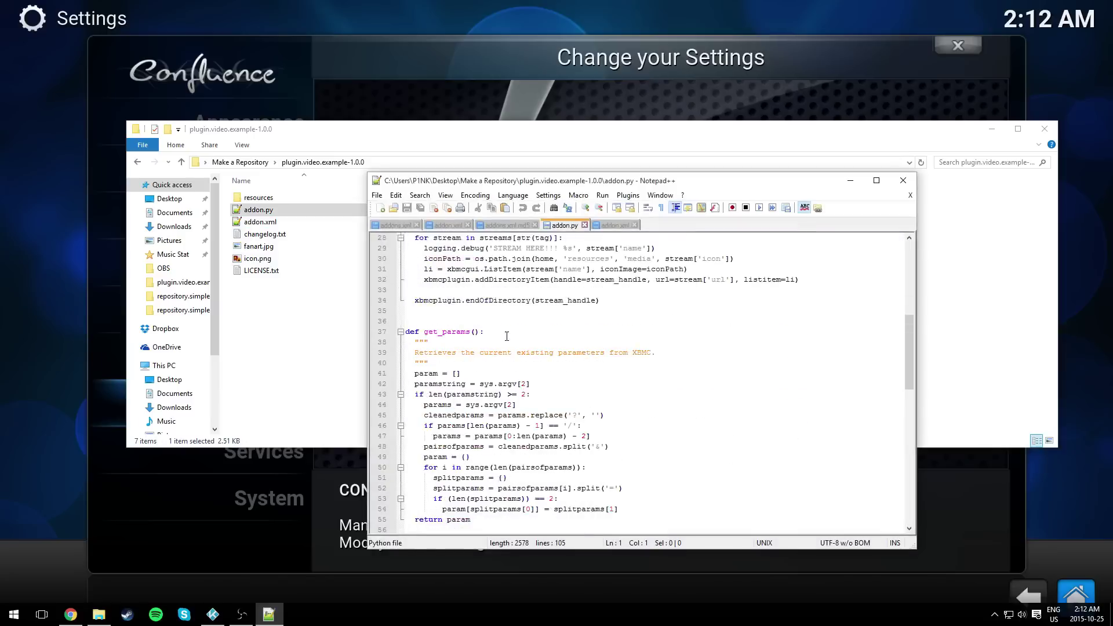
left_click(903, 181)
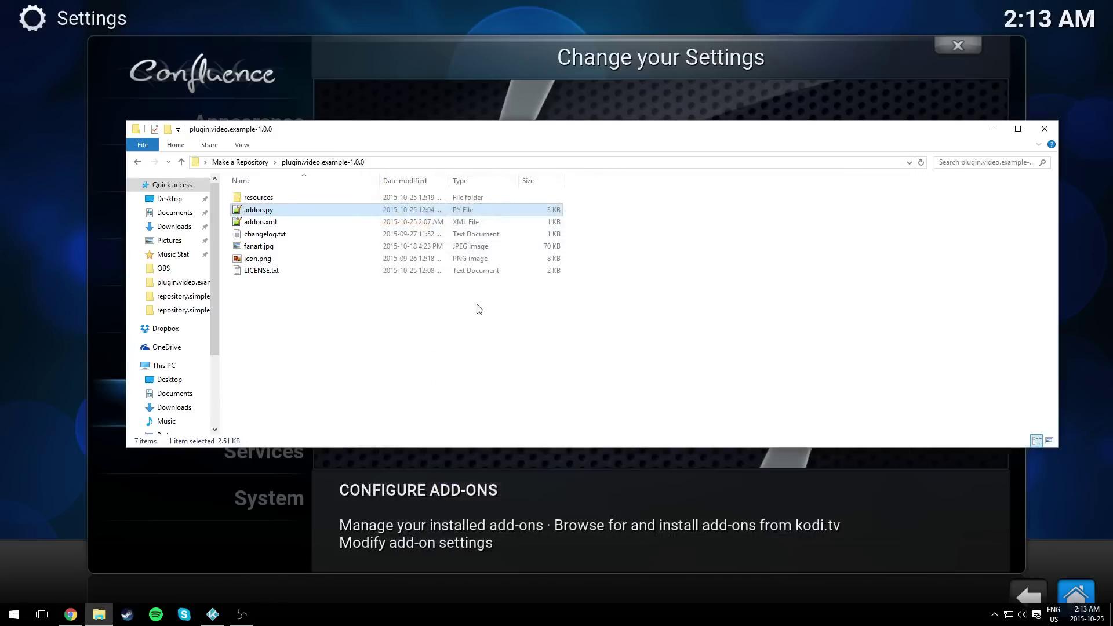
- Go back up to Make a Repository and open addons.xml in Notepad++
left_click(240, 162)
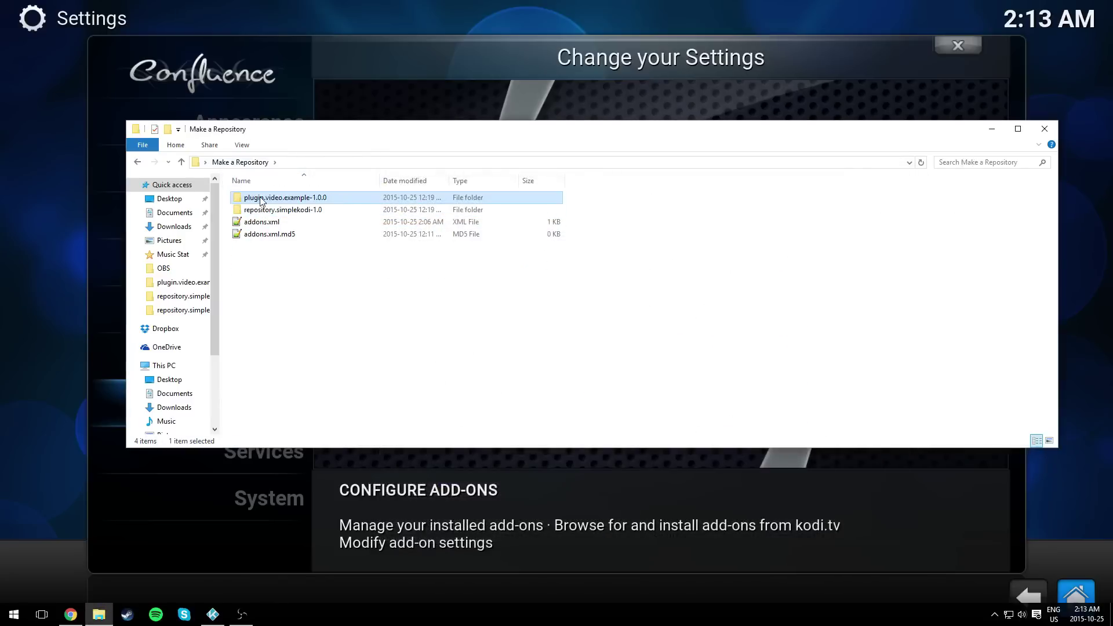
left_click(277, 202)
key("Escape")
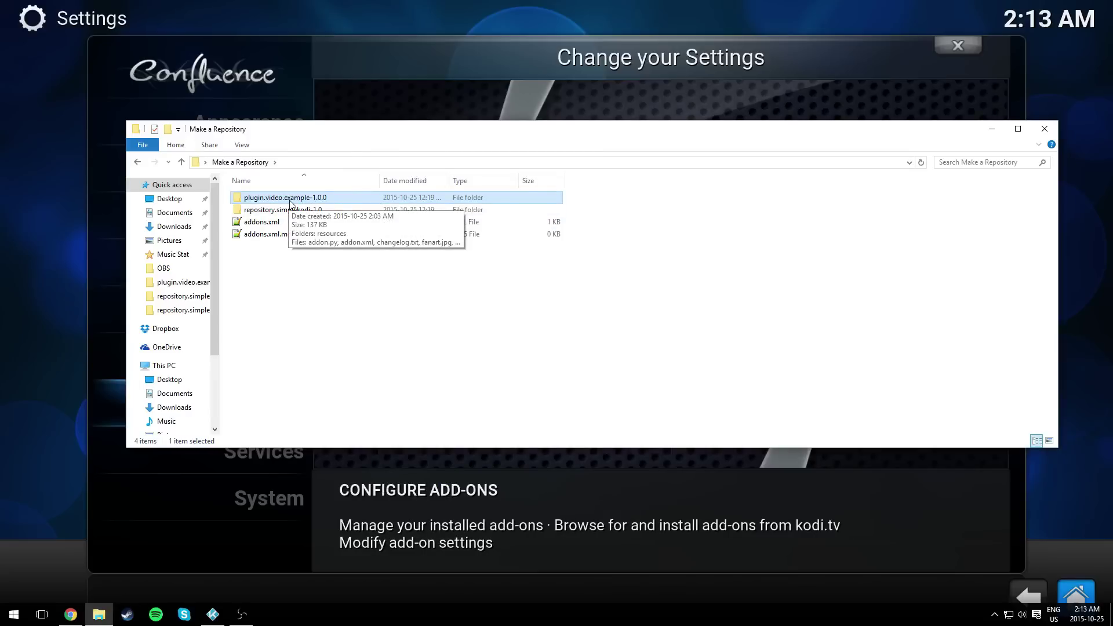
left_click(285, 266)
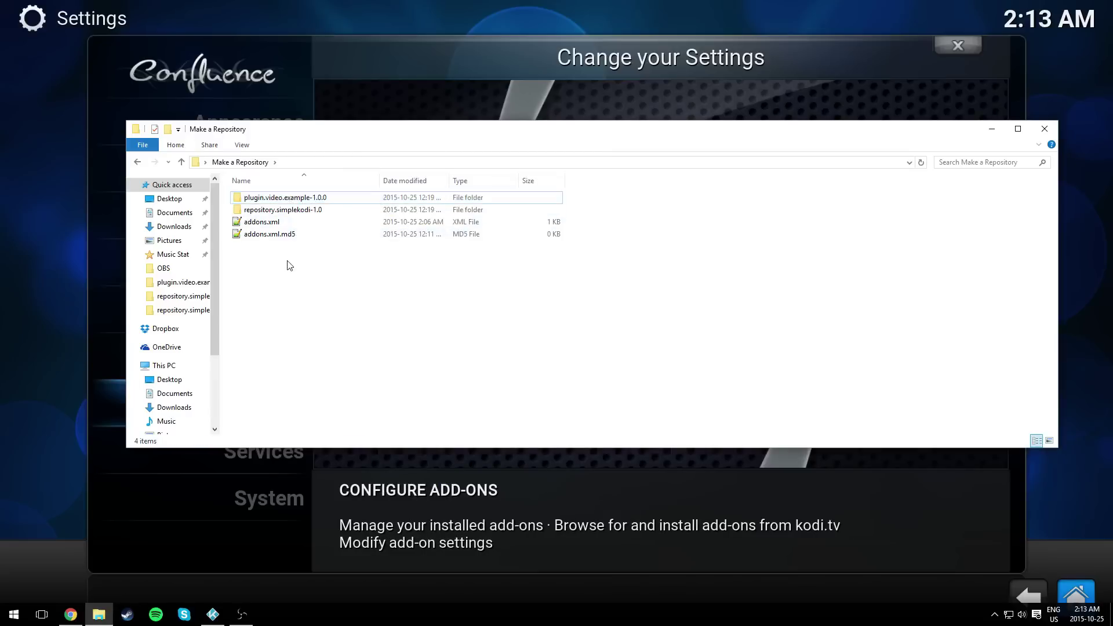
double_click(267, 224)
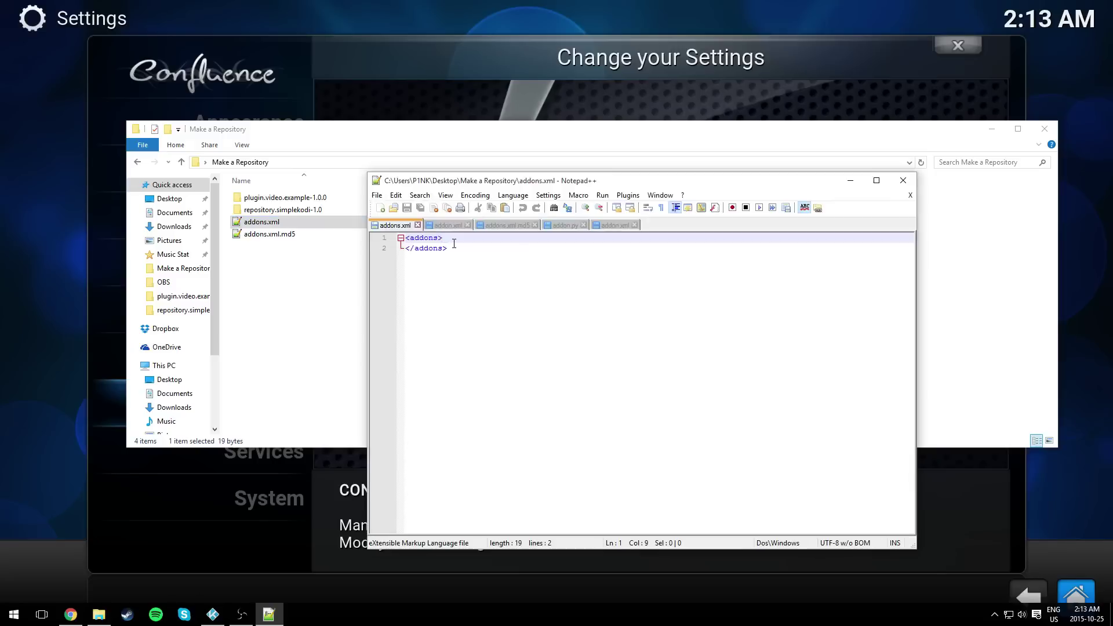
- Close the addon.xml, addons.xml.md5 and addon.py tabs, leaving only addons.xml open
left_click(467, 225)
left_click(484, 225)
left_click(465, 225)
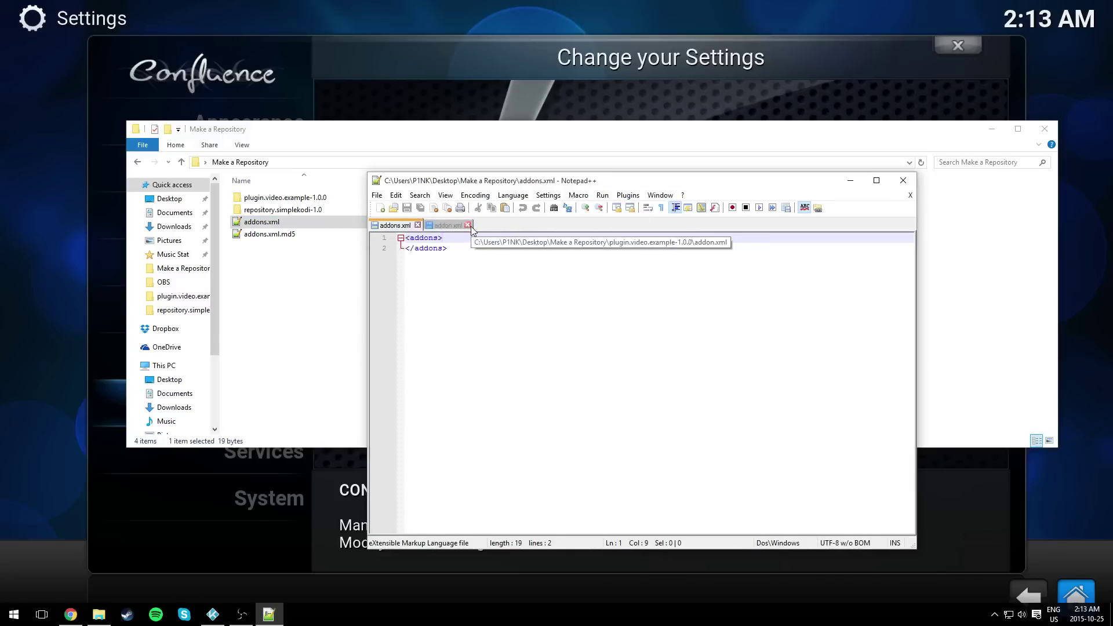
left_click(466, 225)
left_click(464, 248)
left_click_drag(464, 184, 488, 180)
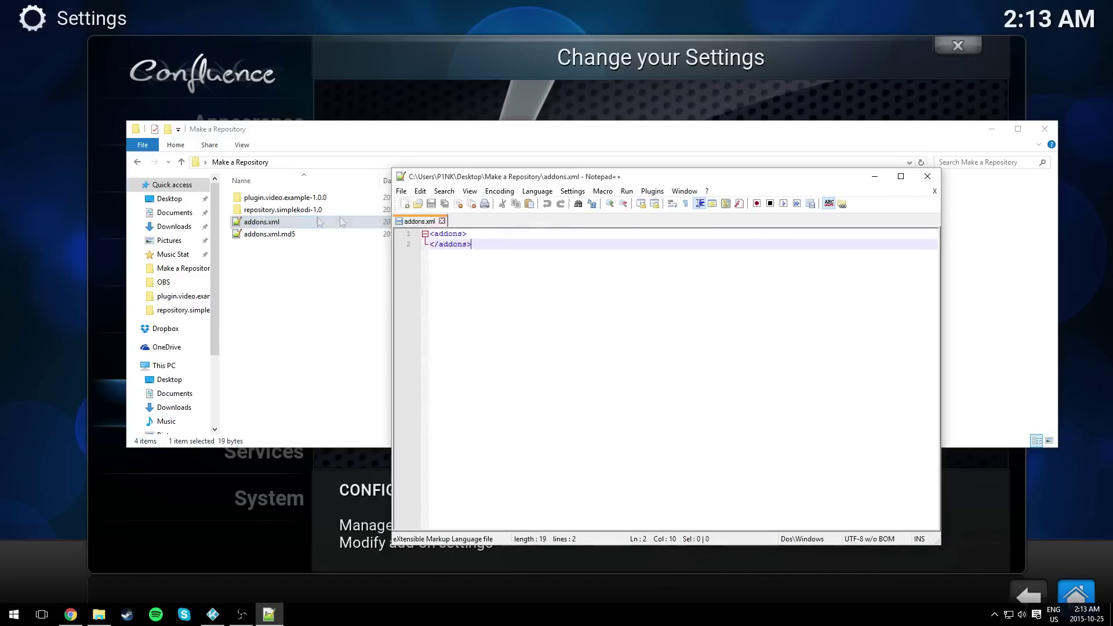
left_click(477, 235)
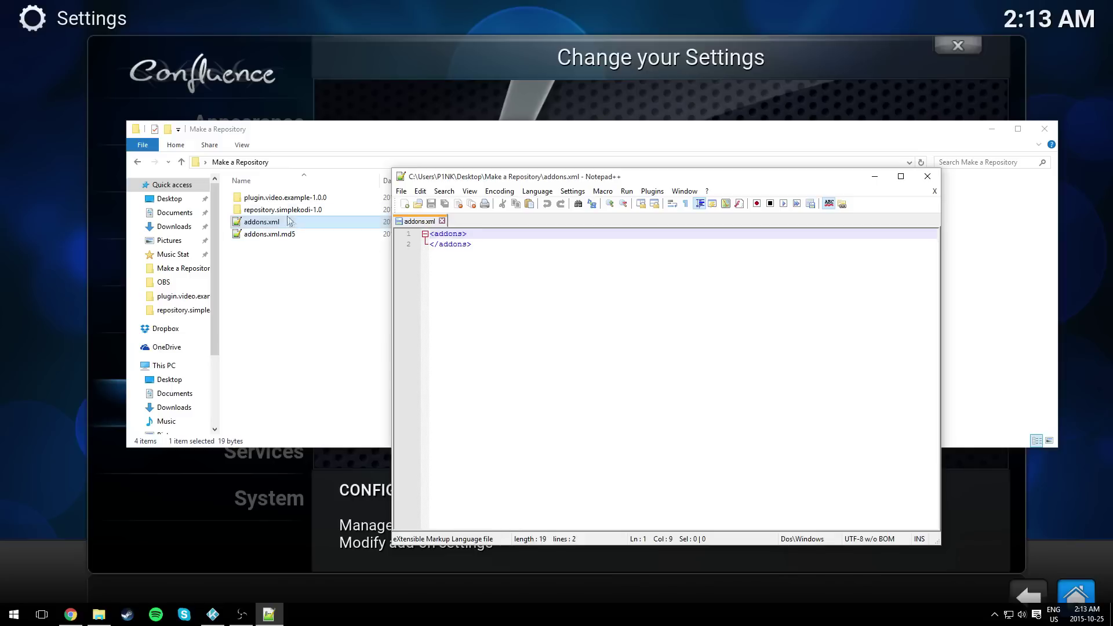
- Return to File Explorer and open the plugin.video.example-1.0.0 folder
left_click(273, 200)
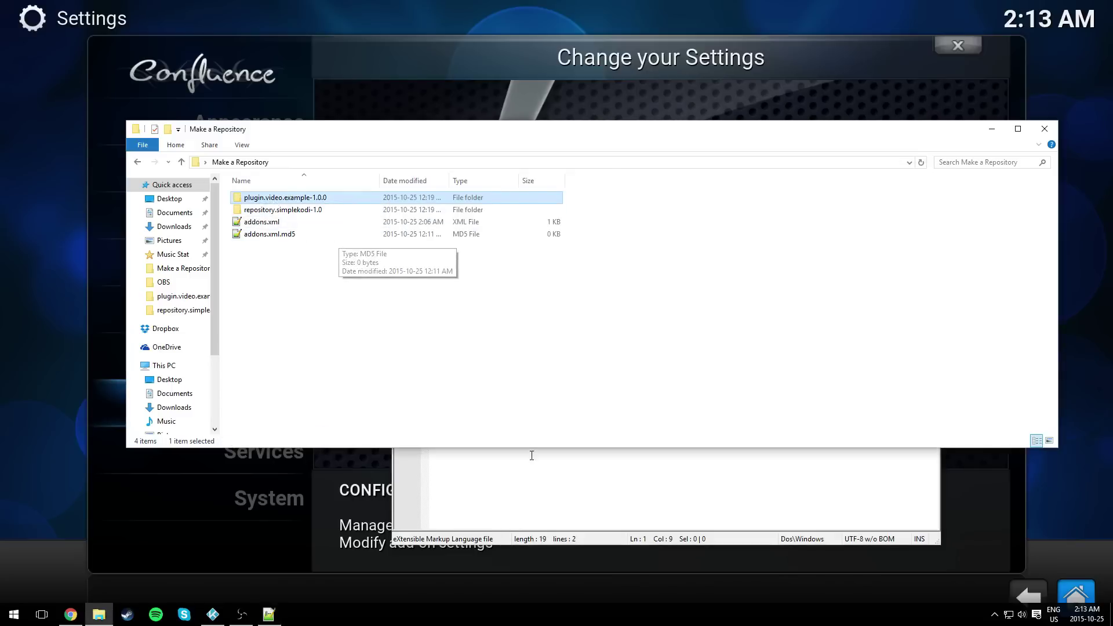
key("alt+Tab")
left_click(493, 251)
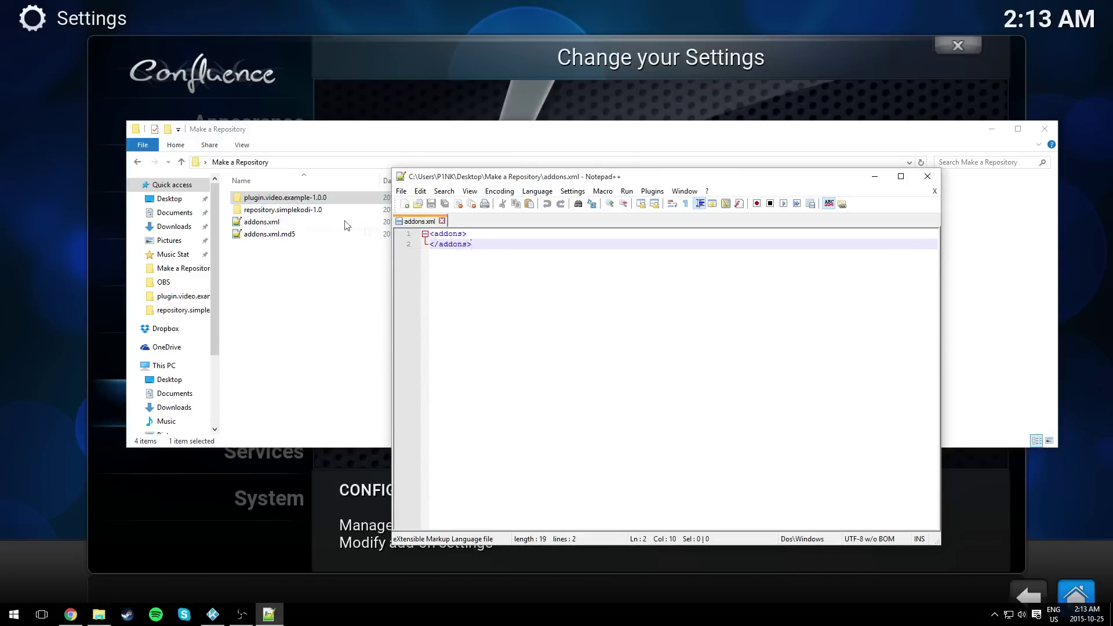
double_click(293, 198)
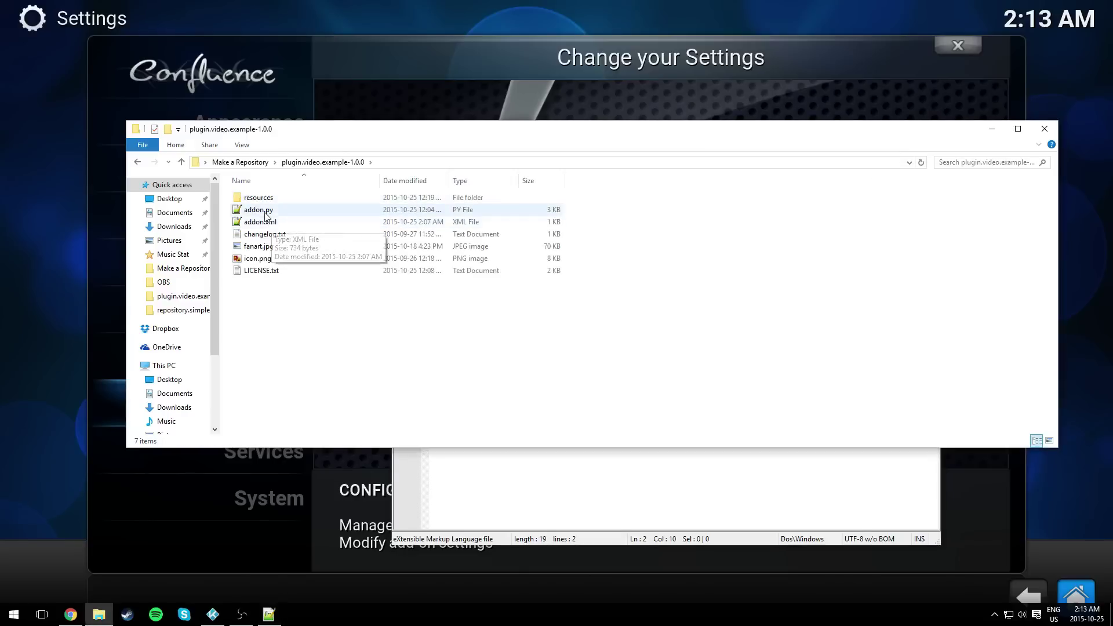
- Open addon.xml and copy its addon block, lines 2-19
left_click(266, 221)
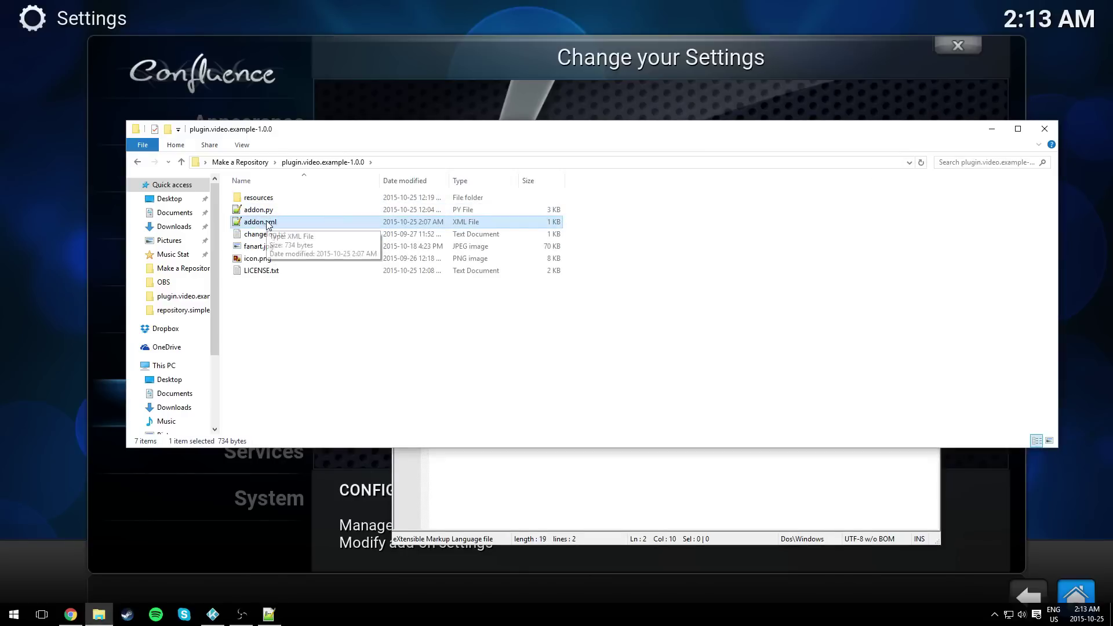
key("Up")
double_click(273, 223)
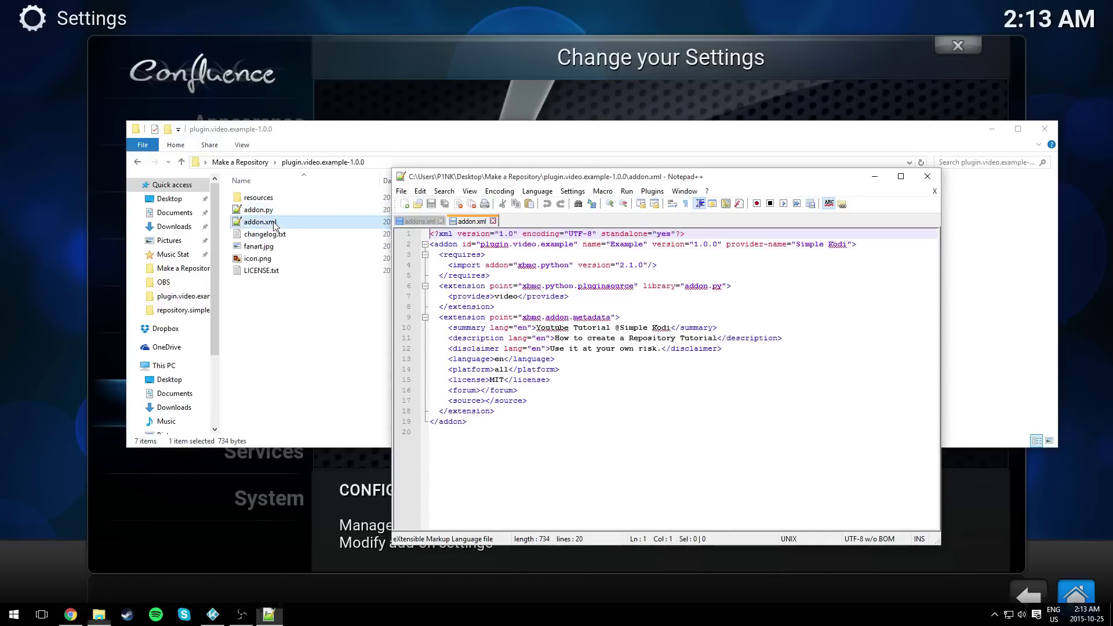
left_click_drag(510, 420, 431, 244)
key("ctrl+c")
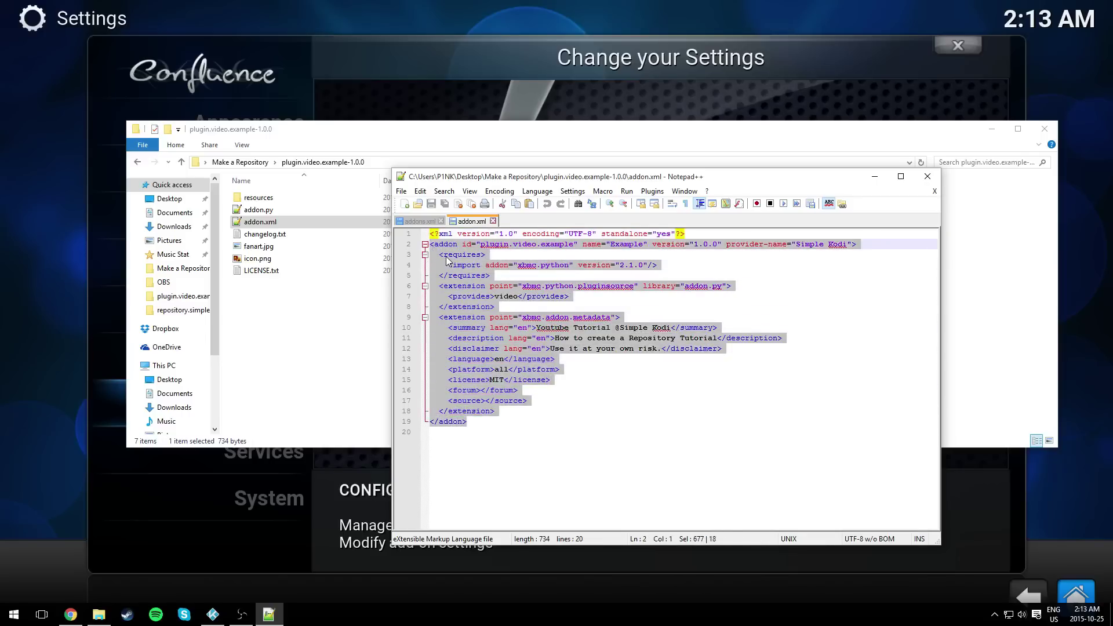
right_click(446, 259)
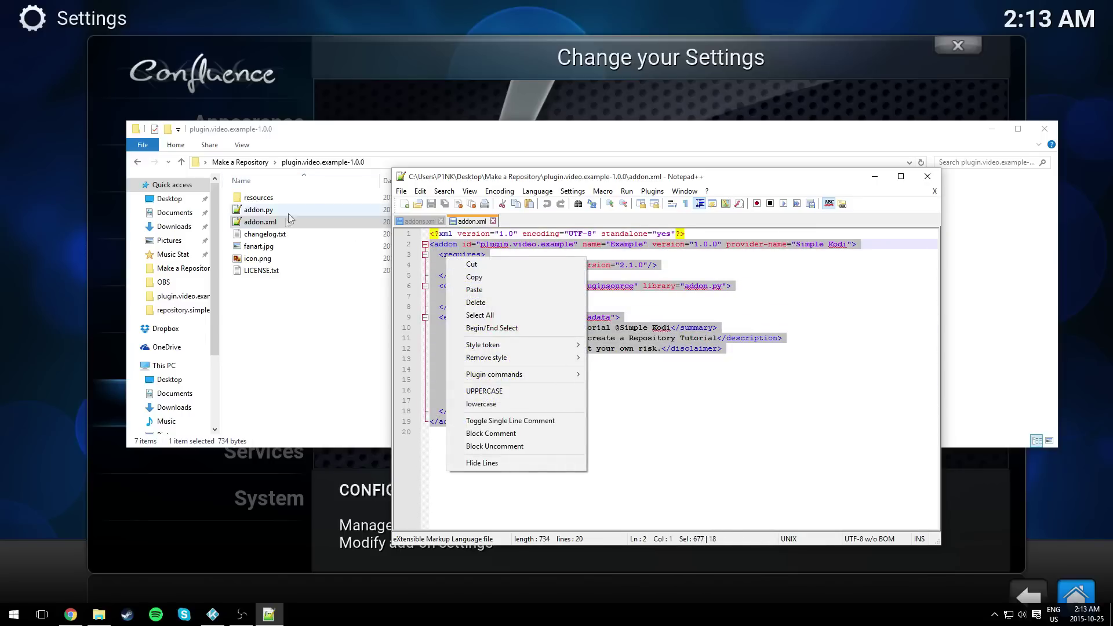
left_click(474, 277)
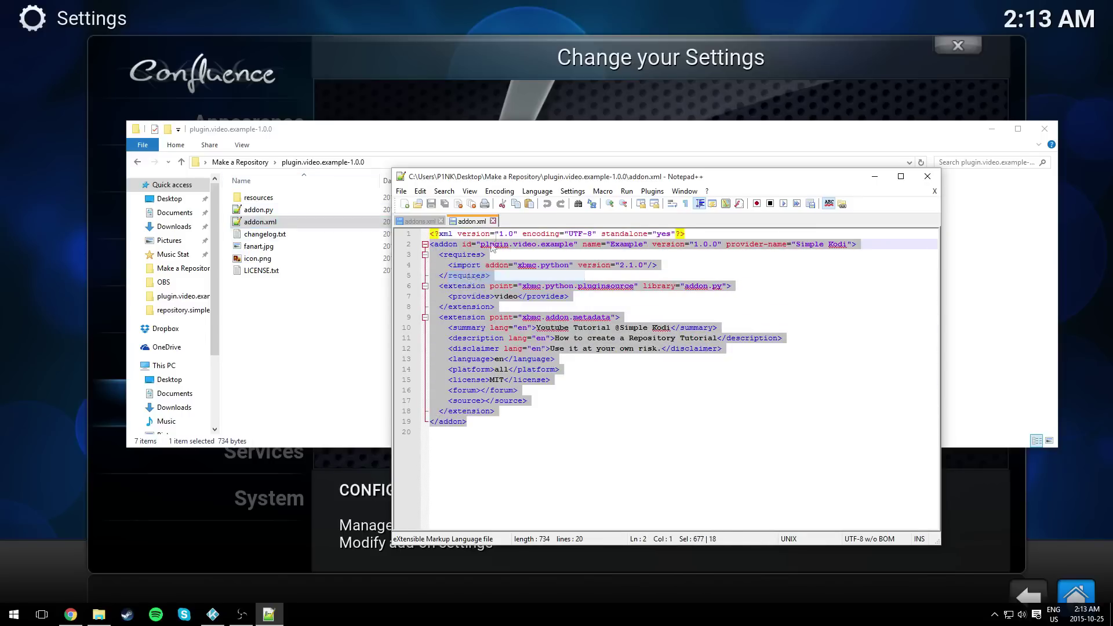
- Paste the addon block on a new line after <addons> in addons.xml and save it
left_click(492, 220)
left_click(480, 238)
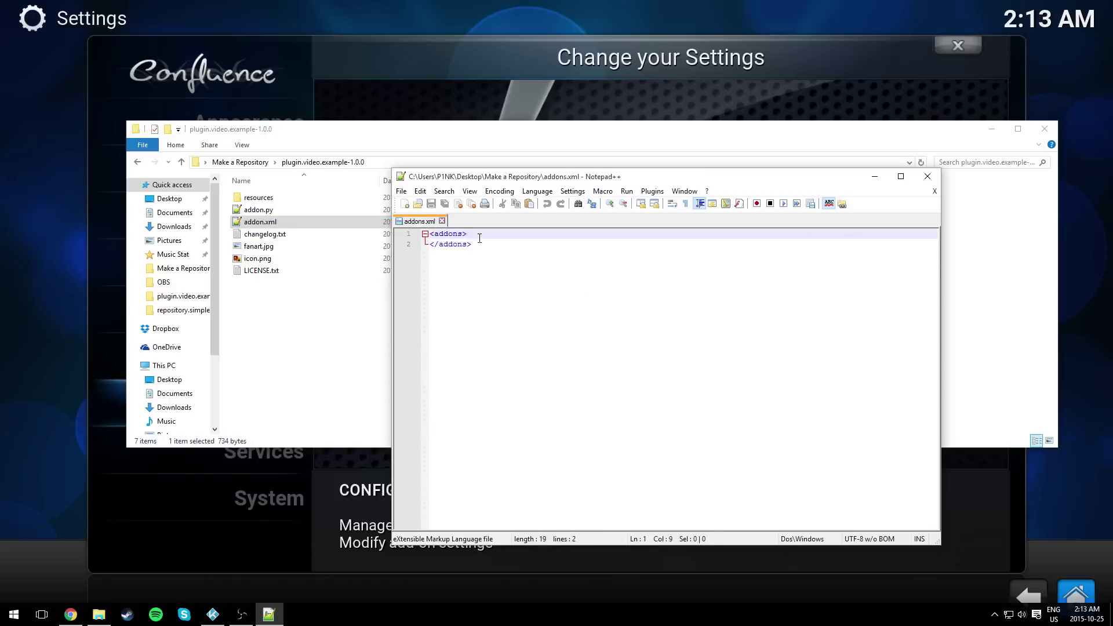
key("Return")
key("ctrl+v")
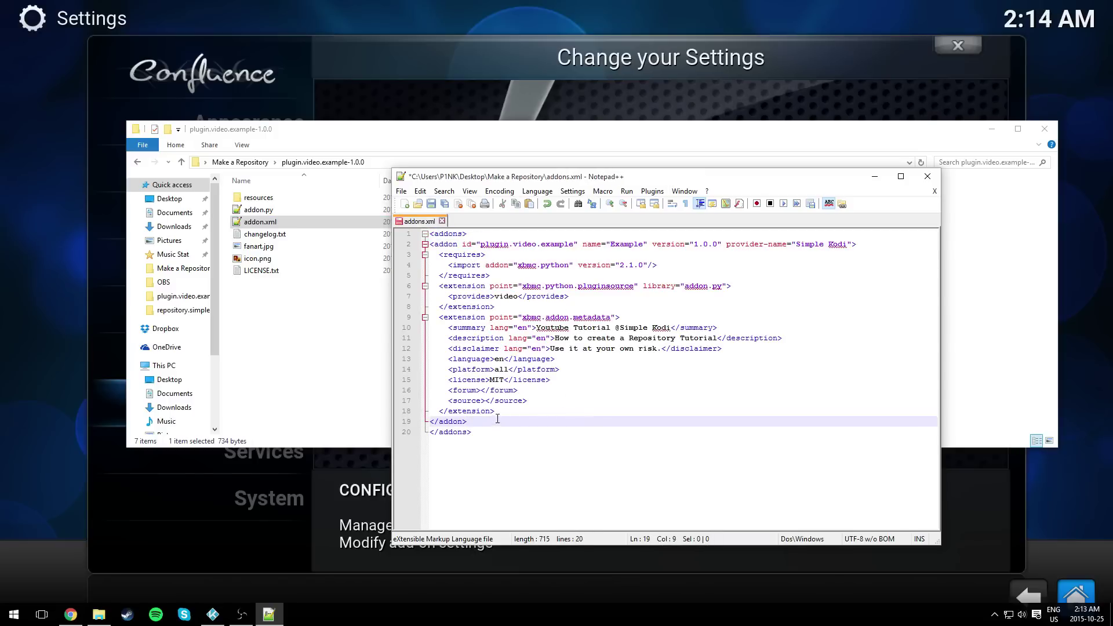
left_click_drag(549, 394, 447, 358)
left_click(609, 411)
left_click(539, 392)
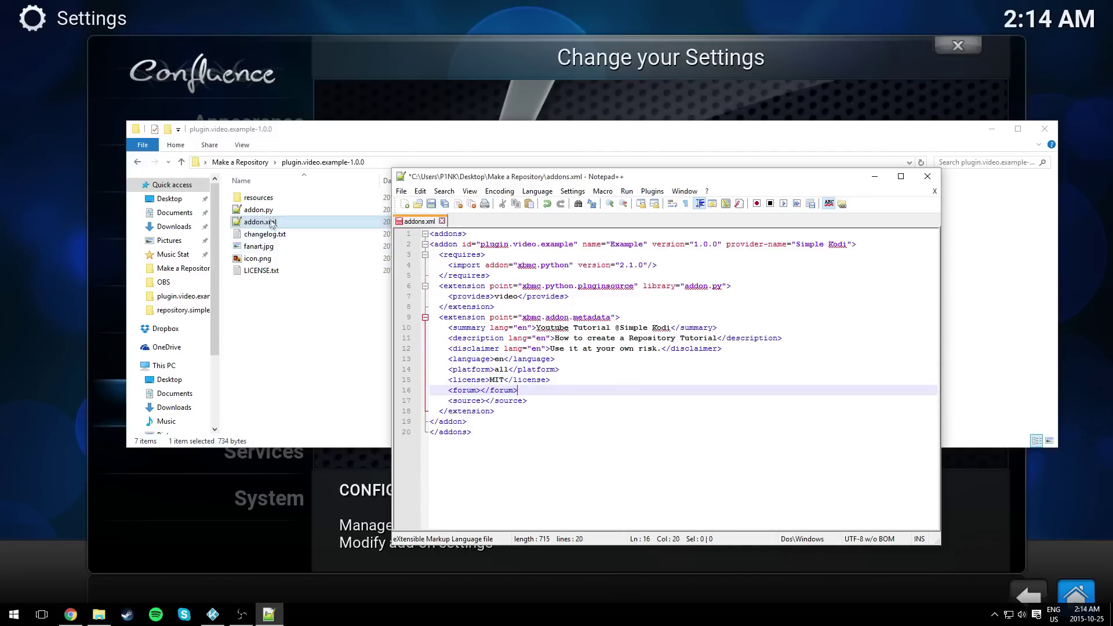
left_click(432, 204)
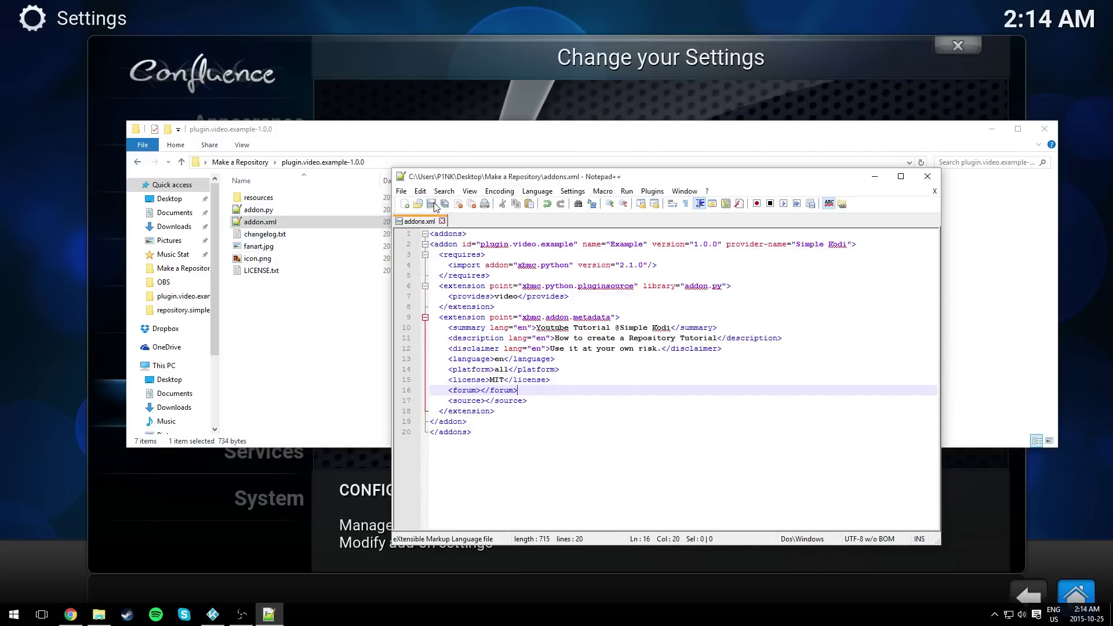
left_click(926, 178)
- Reopen addons.xml from the Make a Repository folder
left_click(240, 163)
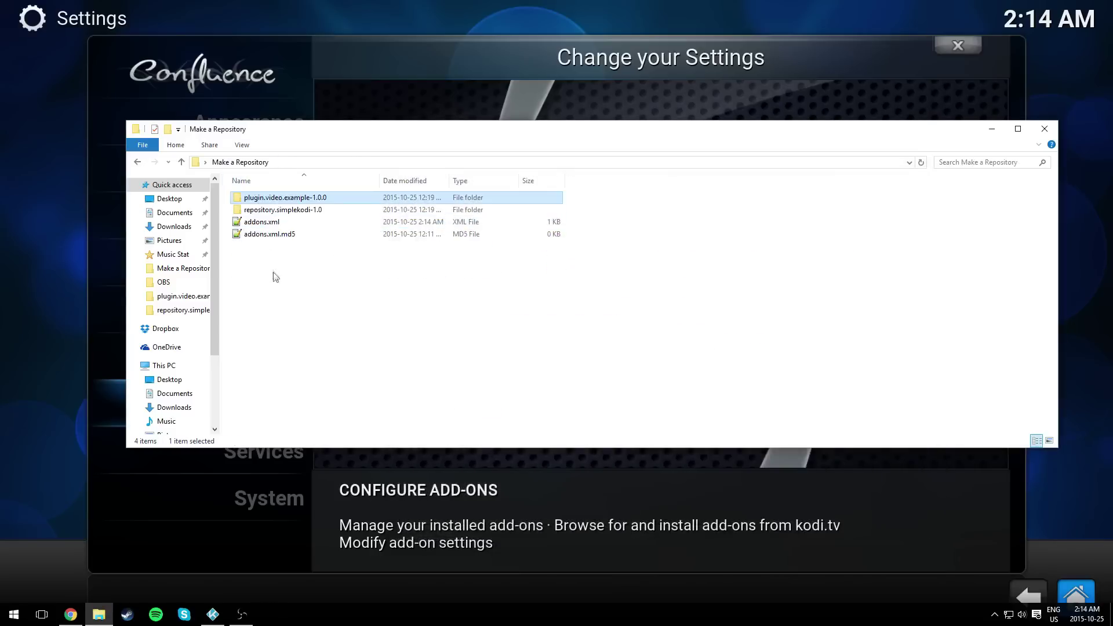
left_click(266, 223)
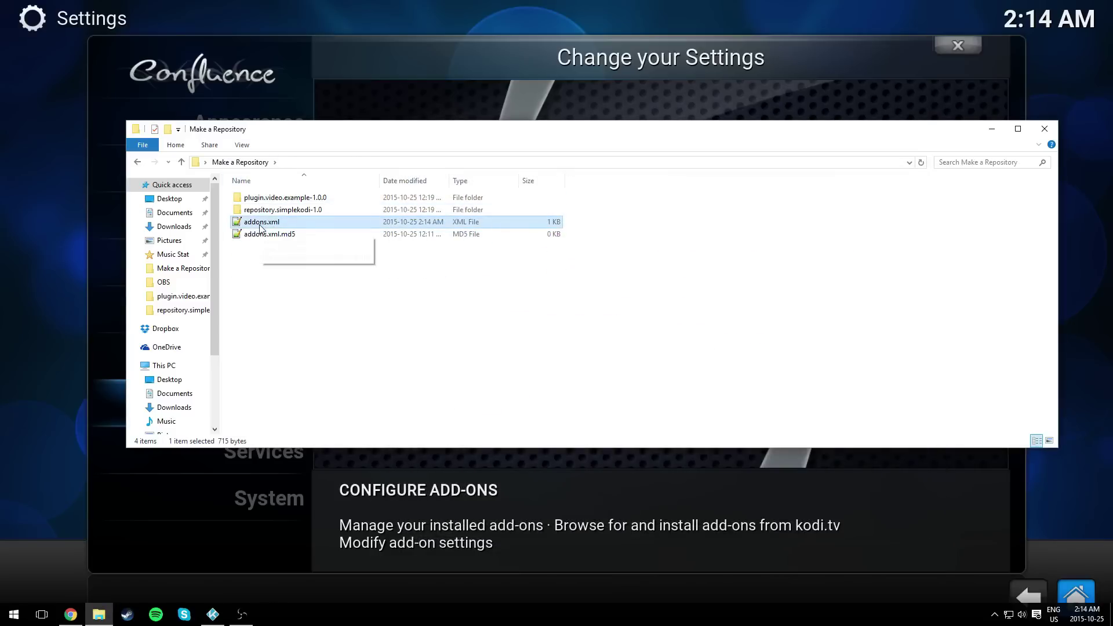
double_click(261, 226)
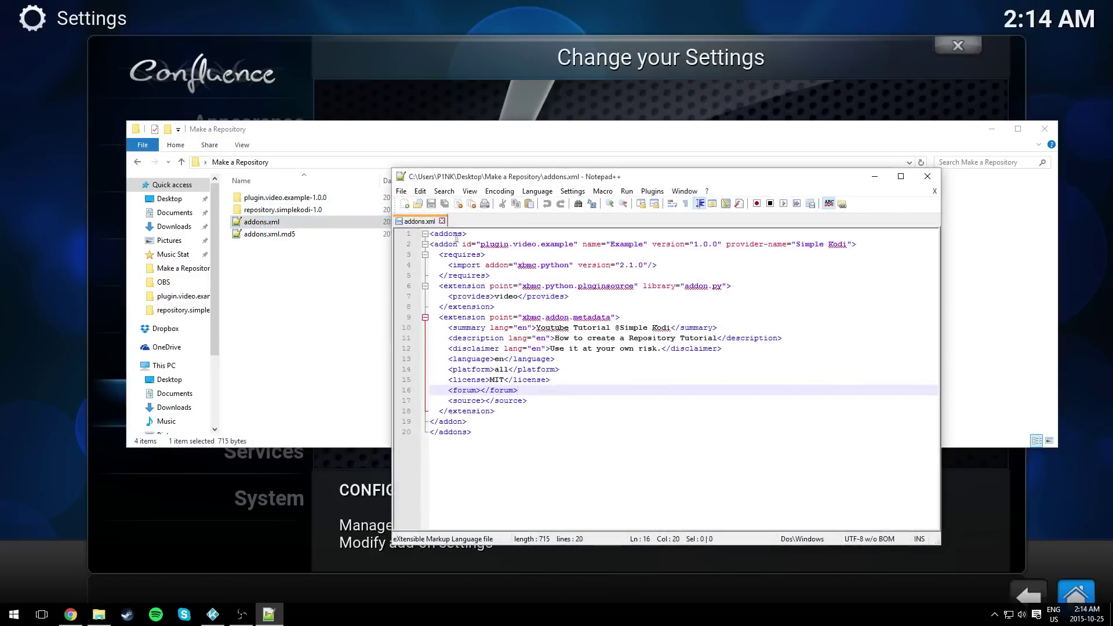
- Copy the addon entry, paste a duplicate after line 19, then undo the paste
key("Down")
key("Down")
key("Down")
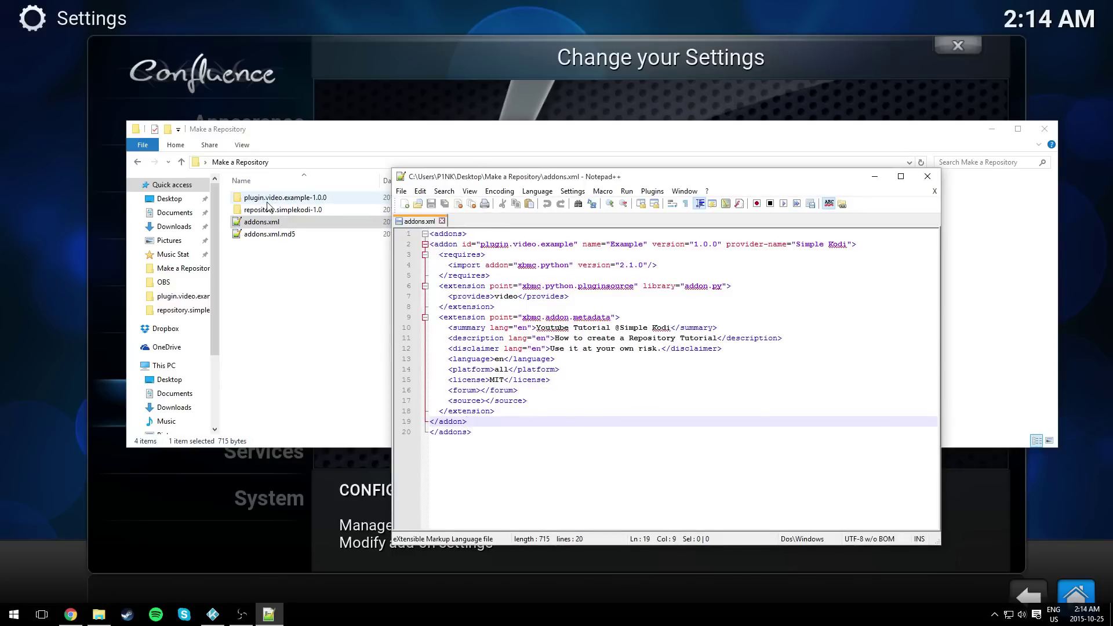
left_click_drag(467, 421, 430, 245)
key("ctrl+c")
left_click(475, 422)
key("Return")
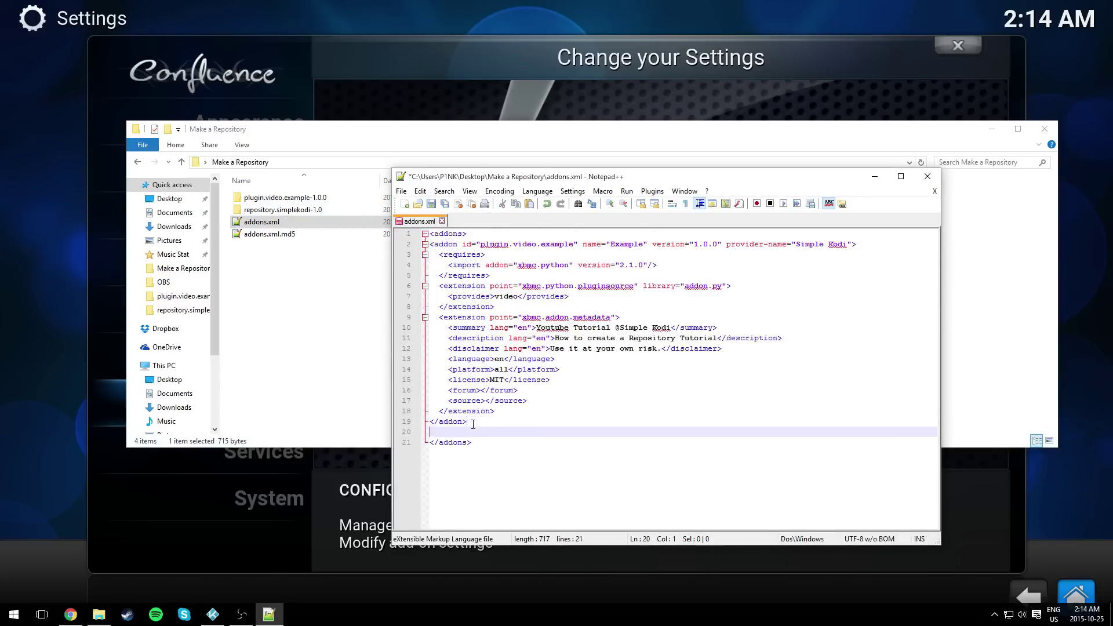
key("ctrl+v")
scroll(472, 445, "down", 1)
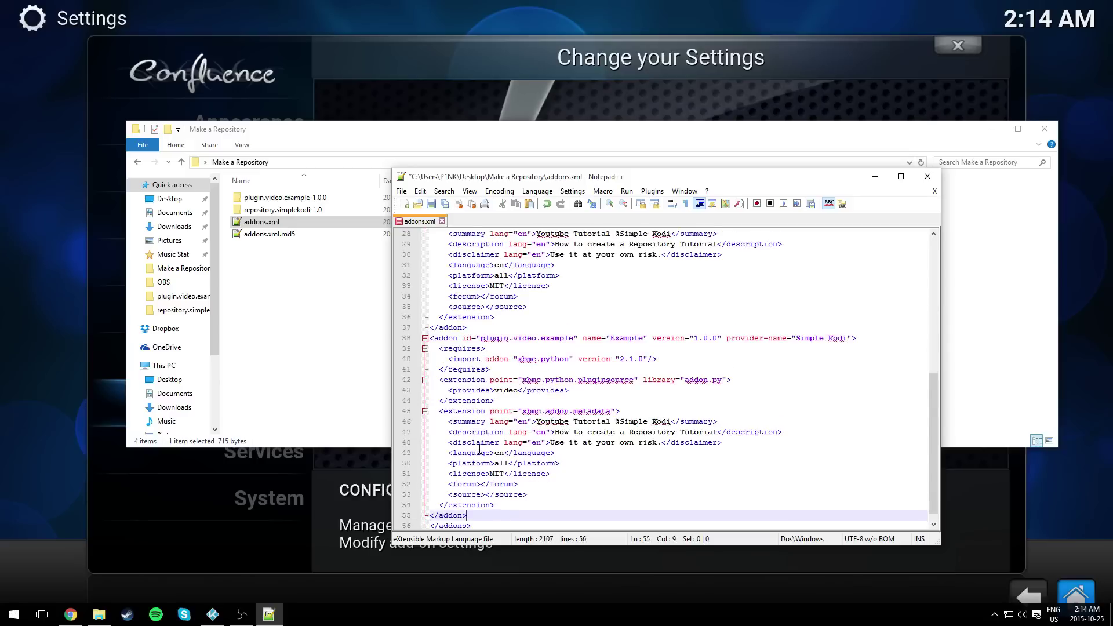
key("ctrl+z")
key("ctrl+z")
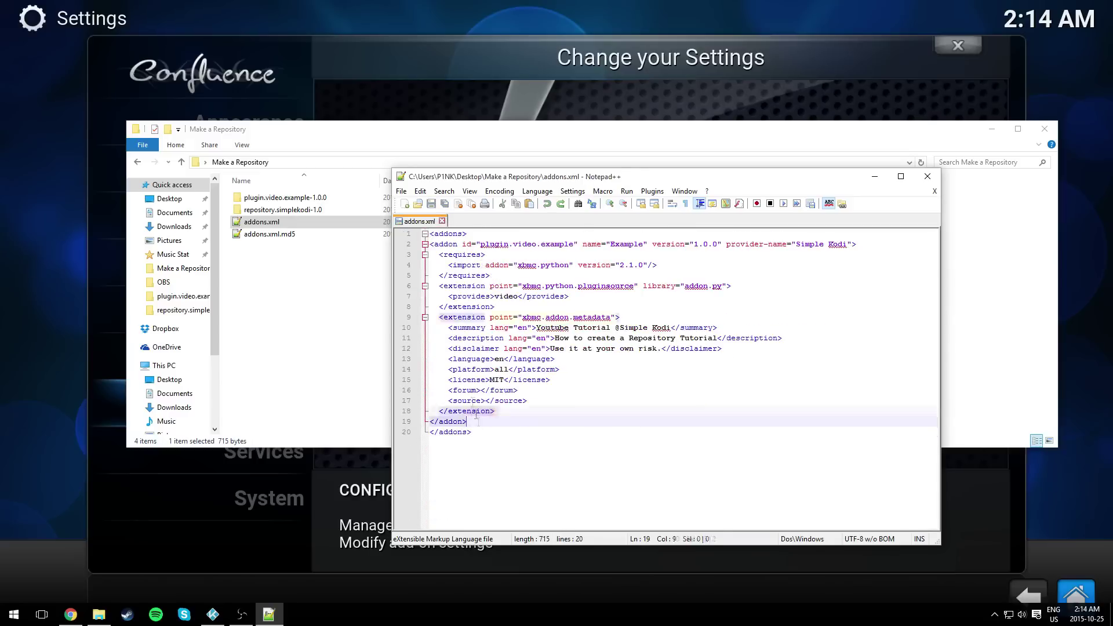
- Open the empty addons.xml.md5 in Notepad++ alongside addons.xml
left_click(928, 177)
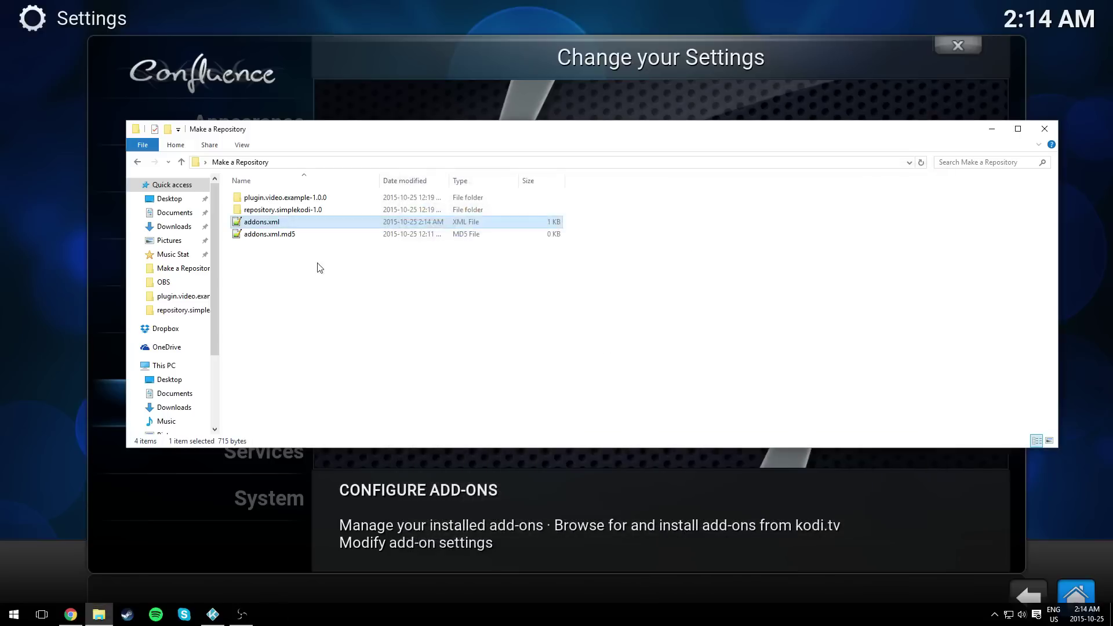
left_click(272, 236)
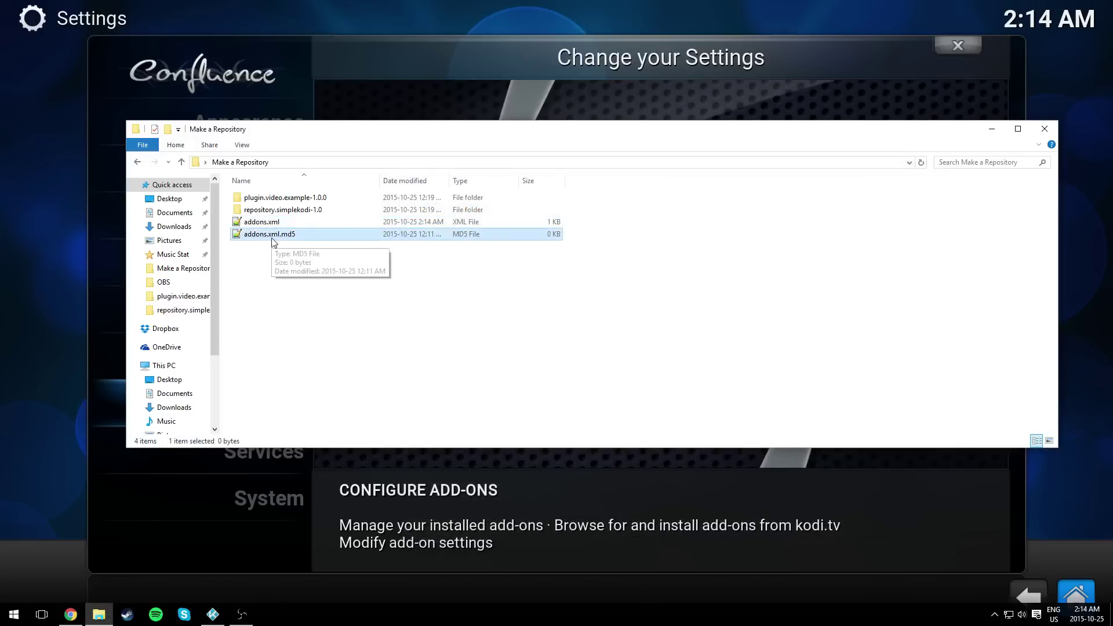
double_click(272, 235)
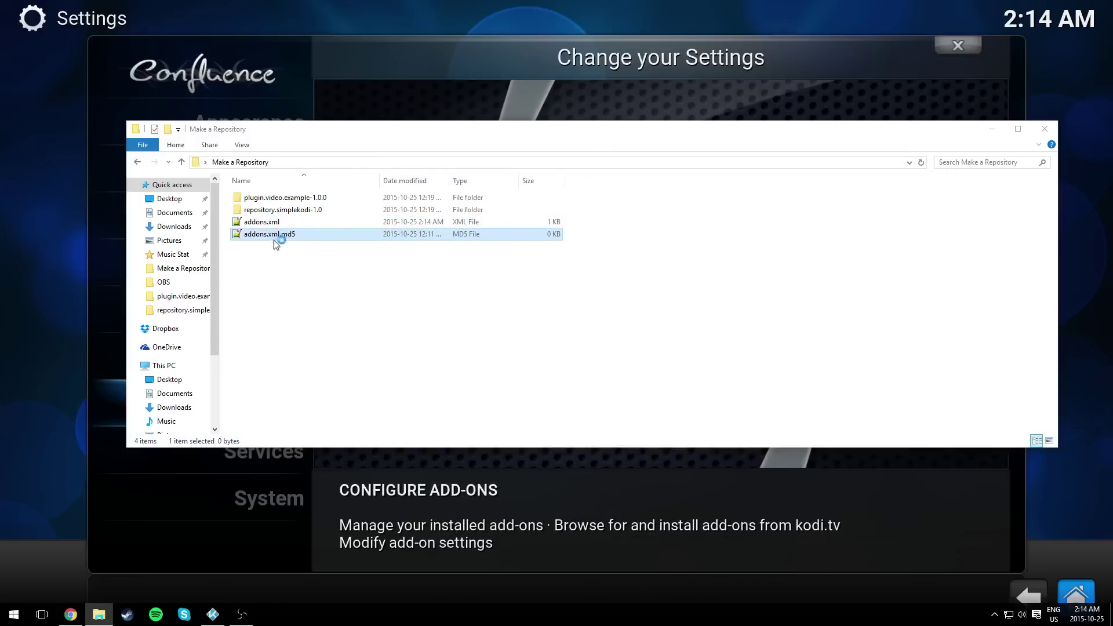
left_click(420, 221)
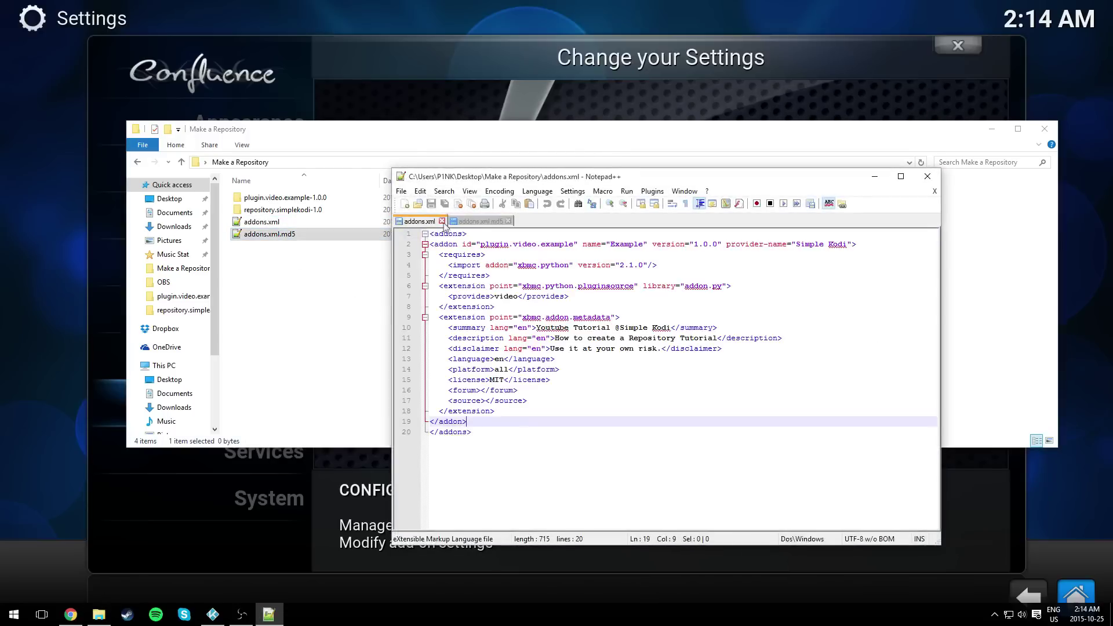
key("ctrl+Tab")
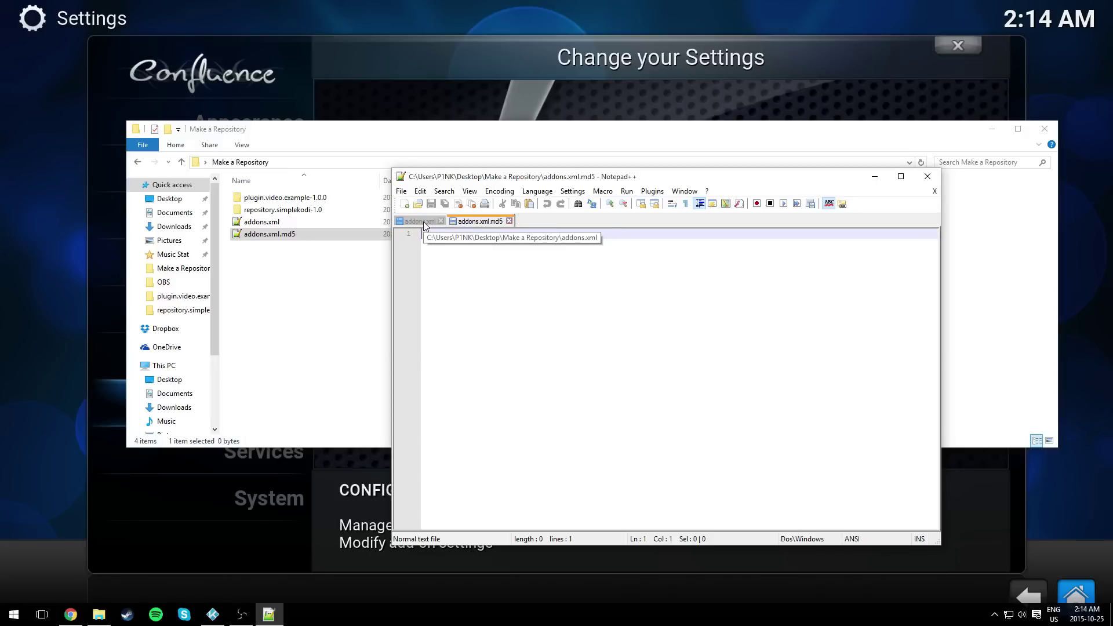
- Select the entire text of addons.xml
left_click(423, 221)
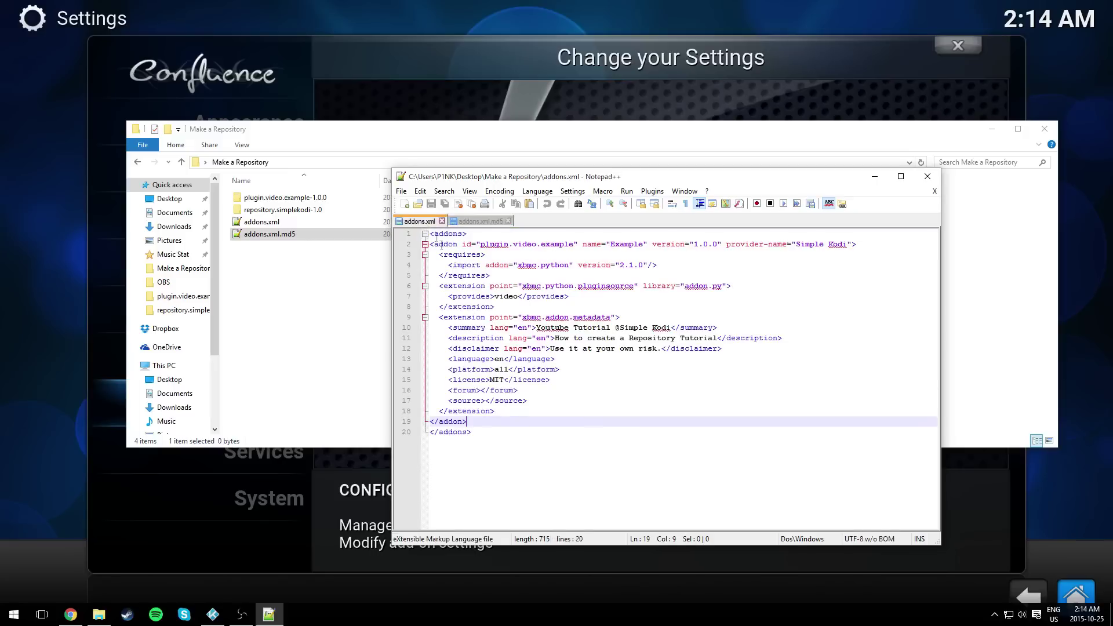
left_click_drag(501, 439, 439, 307)
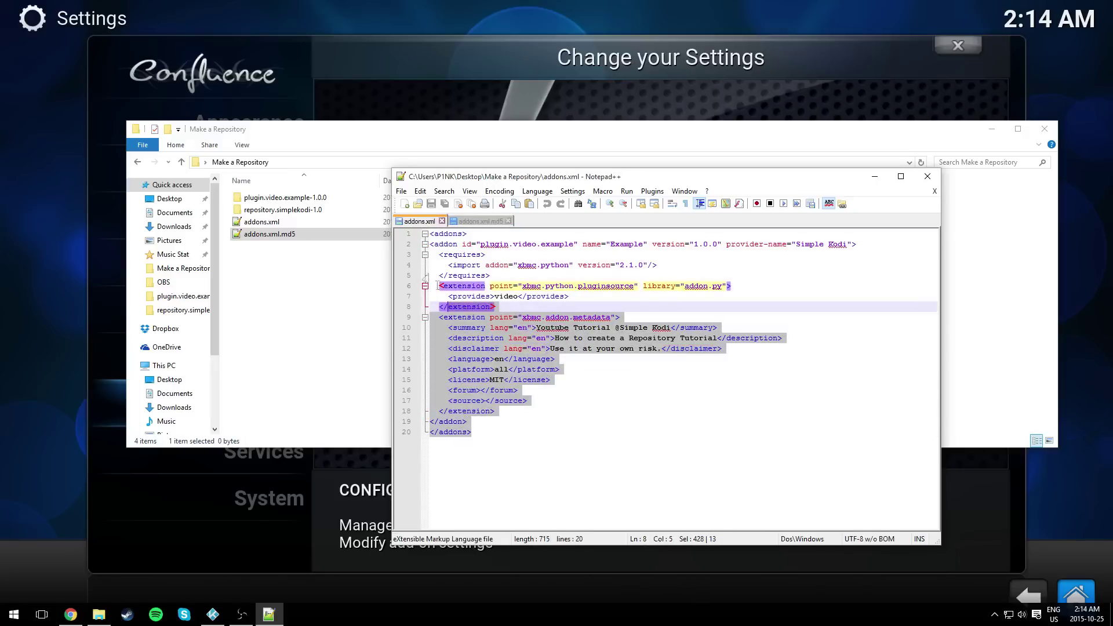
left_click(261, 223)
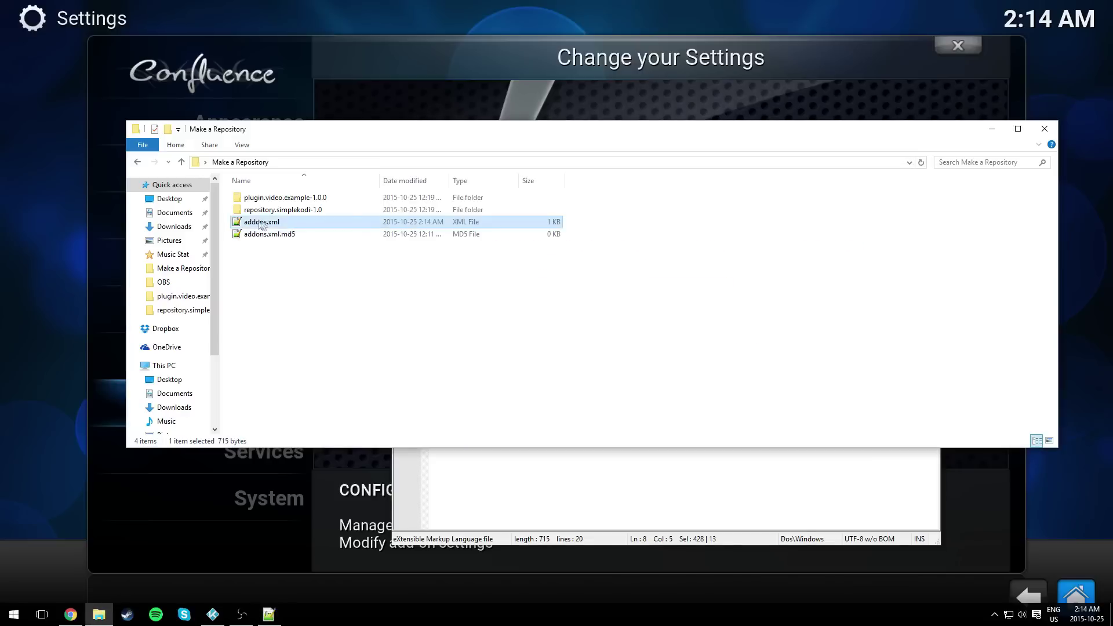
left_click(522, 516)
key("ctrl+a")
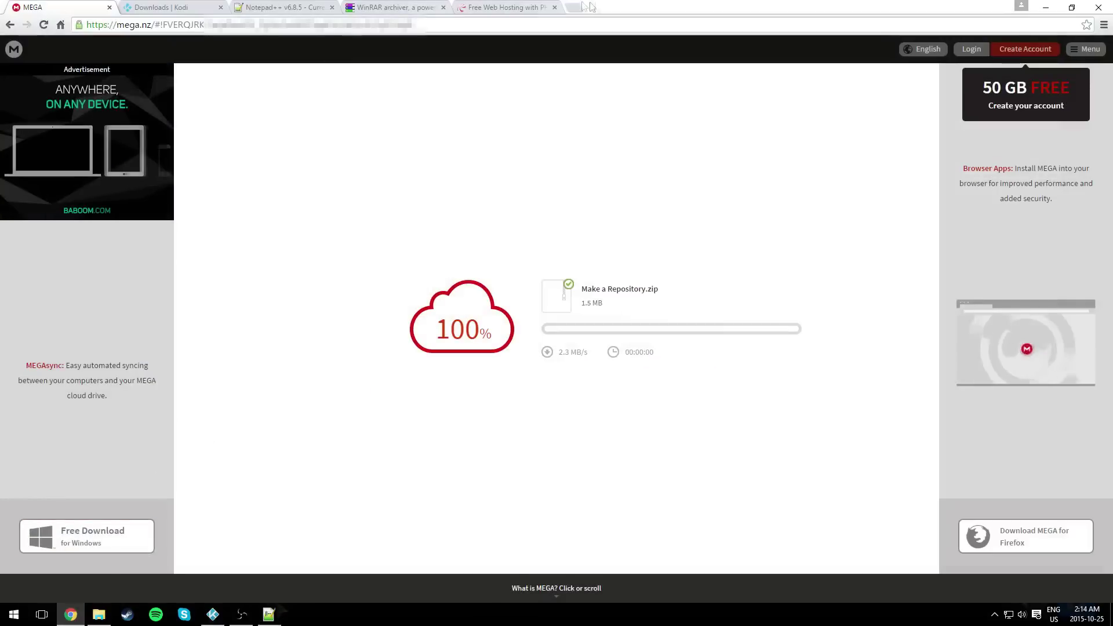
- Search Google for 'md5 generator' and open the MiracleSalad md5 Hash Generator
left_click(590, 7)
type("go")
key("Return")
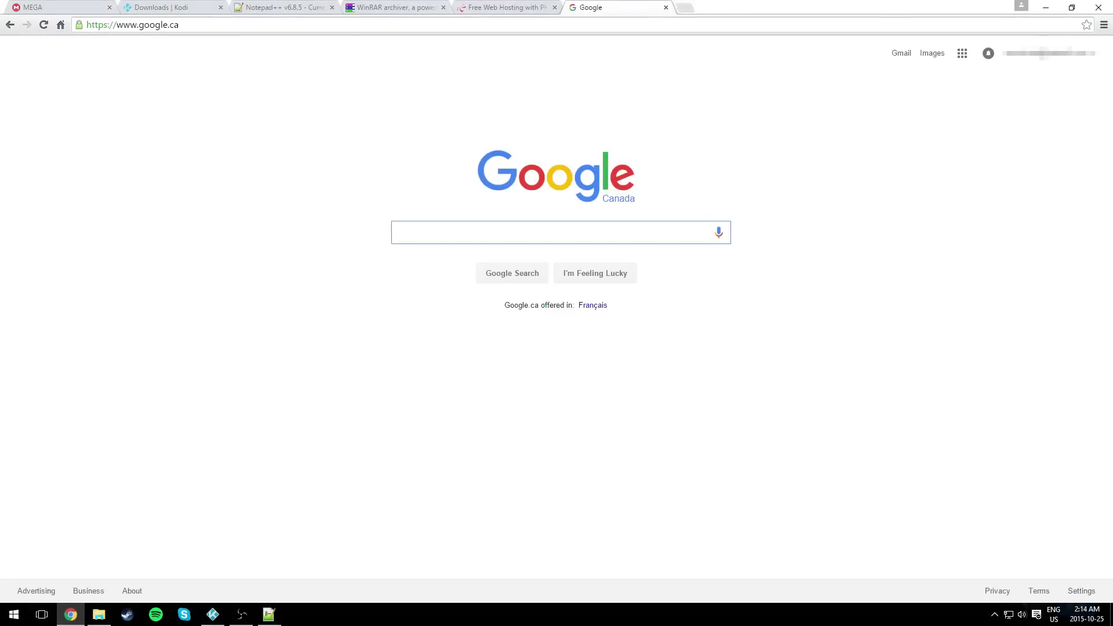
type("md5")
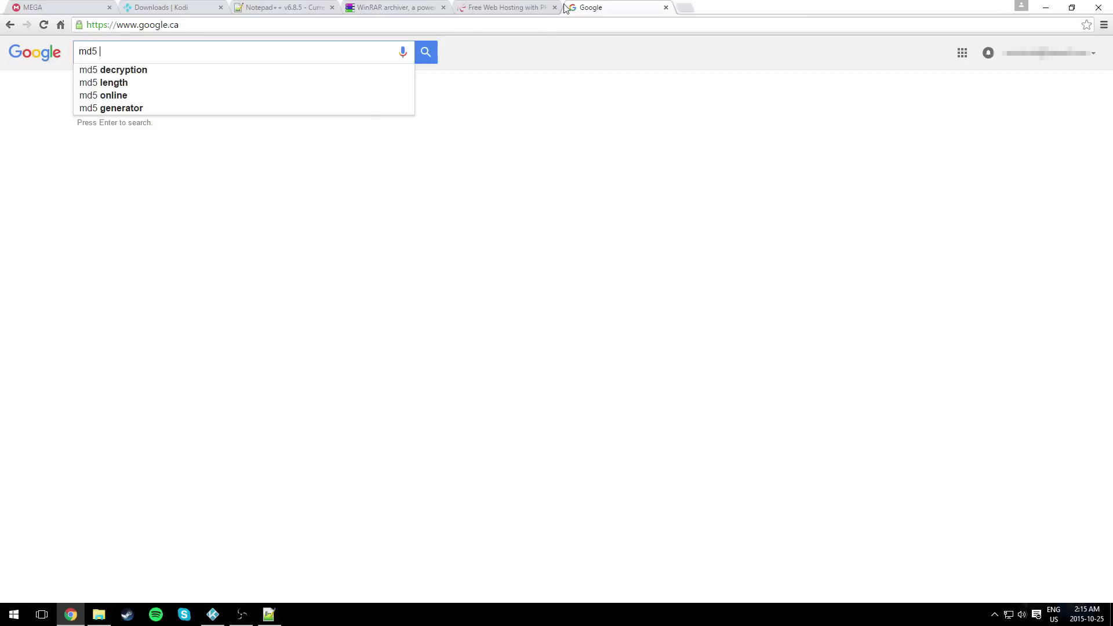
key("Down")
key("Up")
key("Up")
key("Return")
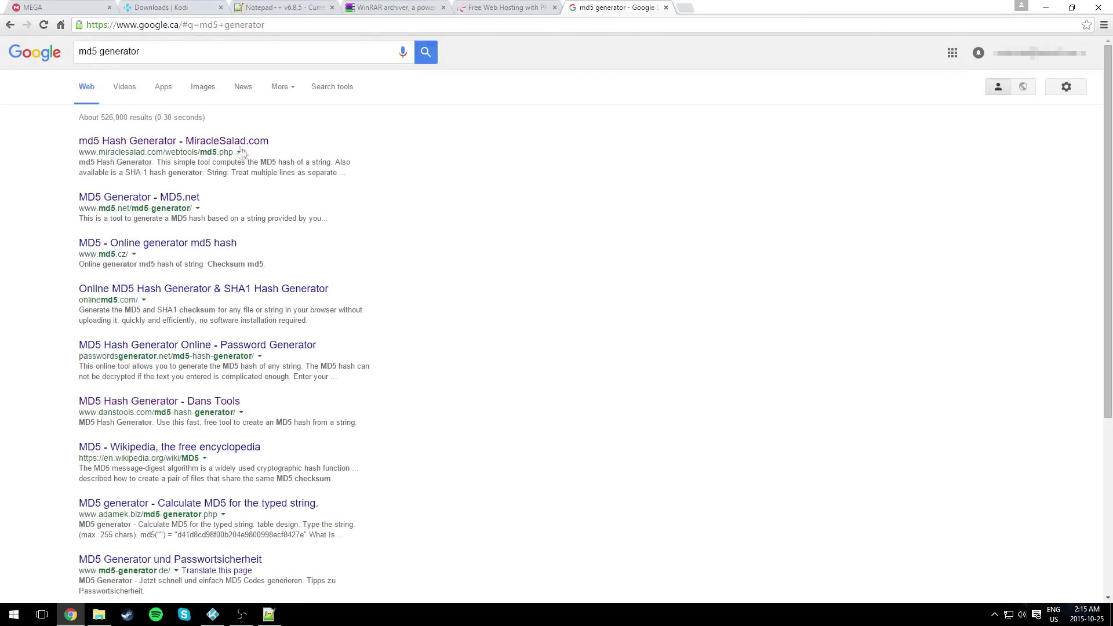
left_click(240, 143)
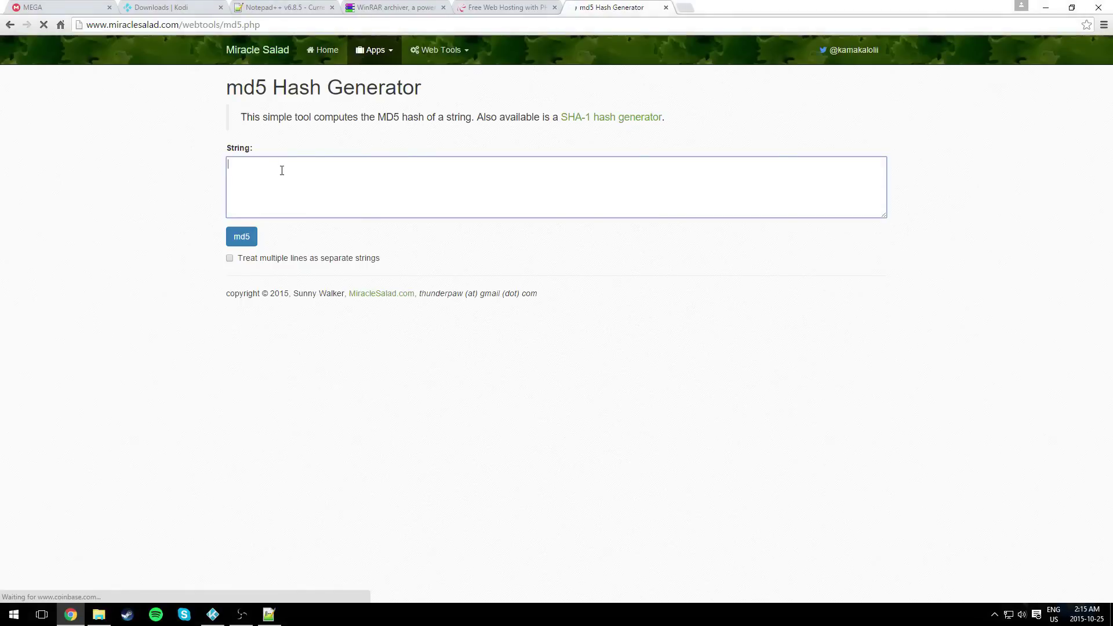
- Hash the addons.xml text to 86bbdc895da0553b18e272e5067c28b4 and paste it into addons.xml.md5
key("ctrl+v")
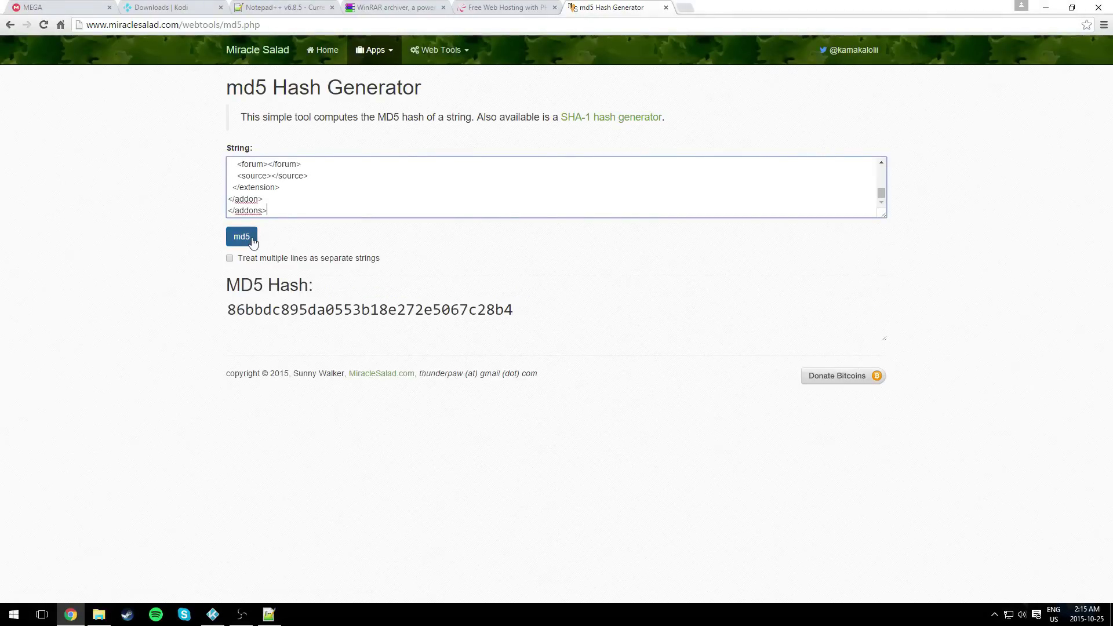
left_click_drag(516, 310, 226, 310)
key("ctrl+c")
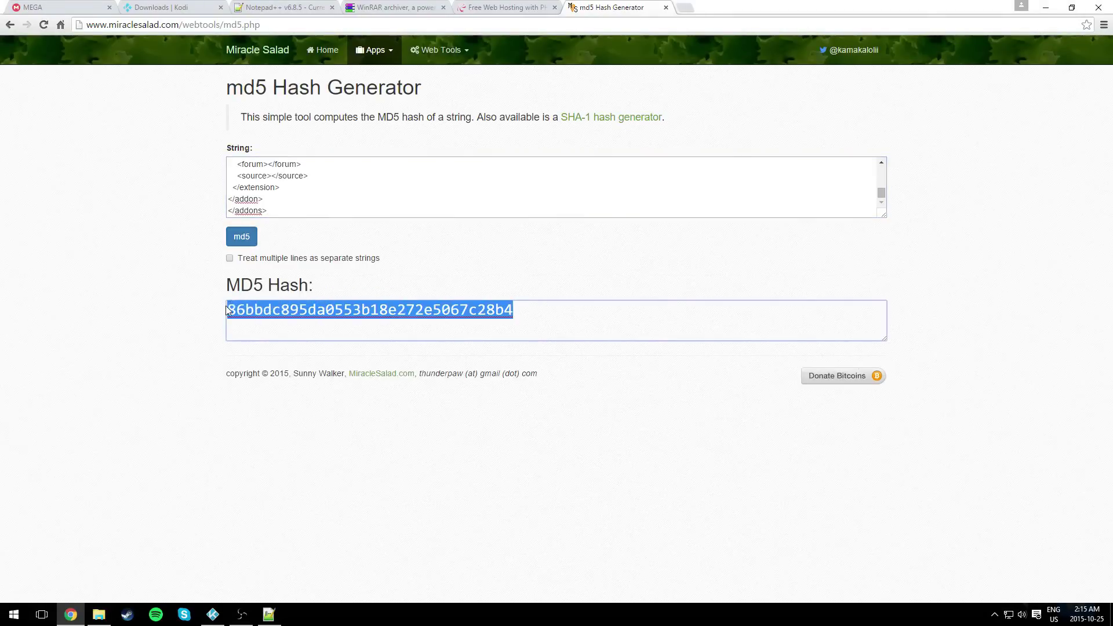
left_click(269, 615)
left_click(495, 221)
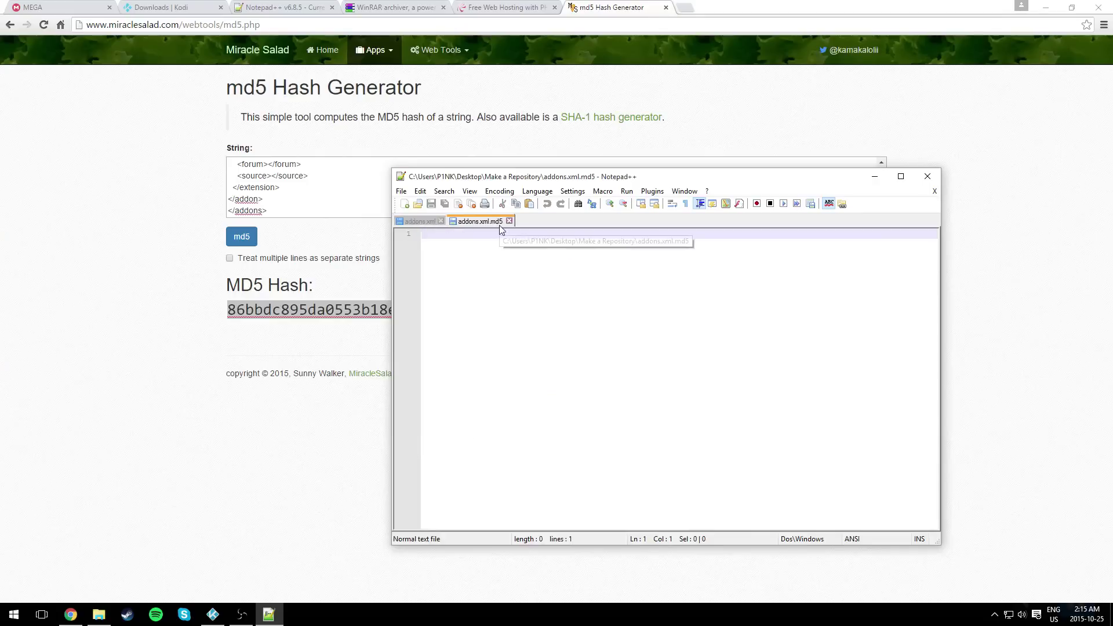
key("ctrl+v")
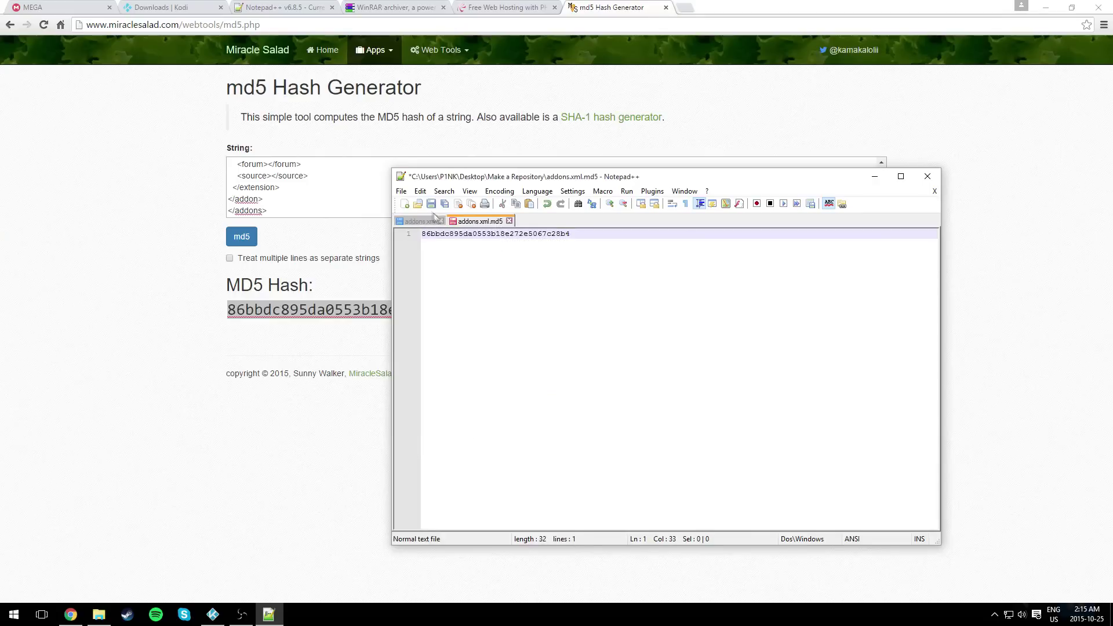
left_click(928, 176)
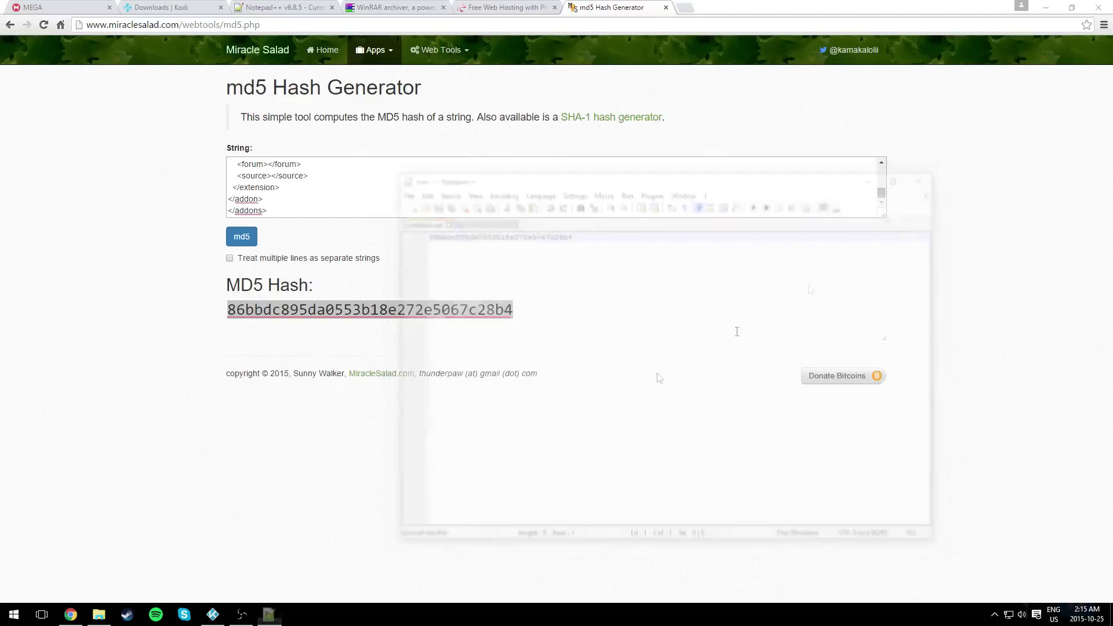
- Open addon.xml from the repository.simplekodi-1.0 folder in Notepad++
left_click(99, 614)
left_click_drag(269, 280, 328, 221)
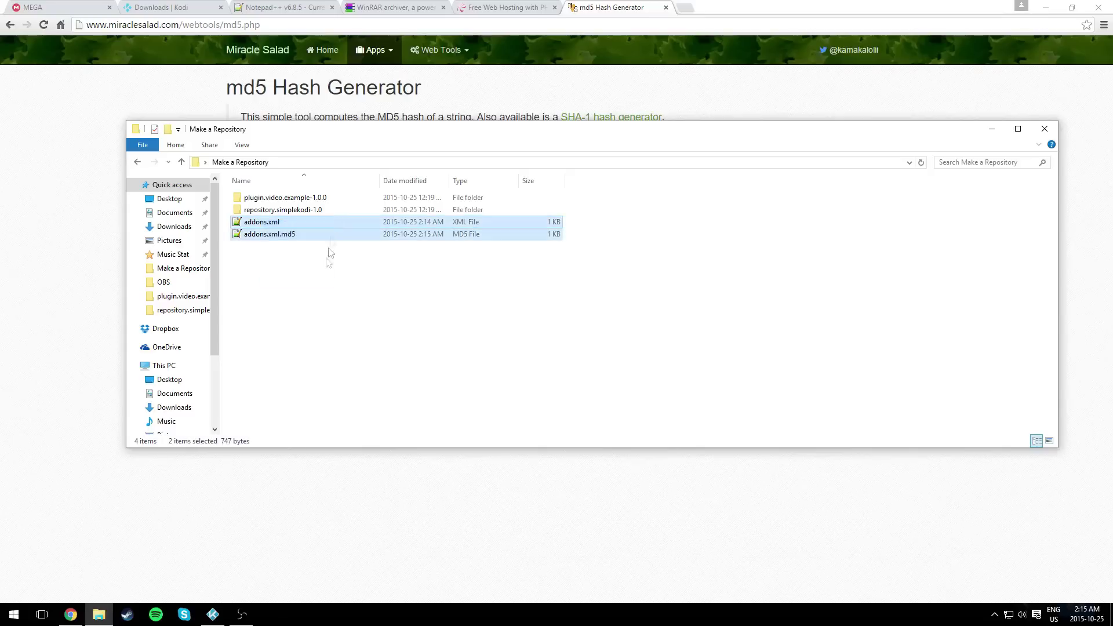
left_click(318, 210)
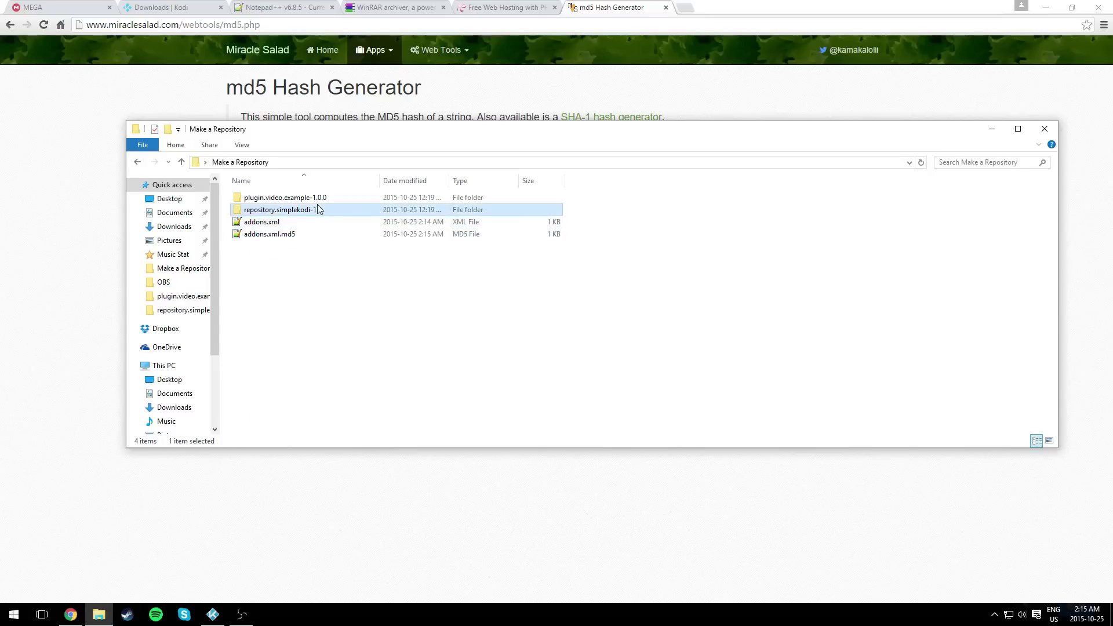
double_click(269, 211)
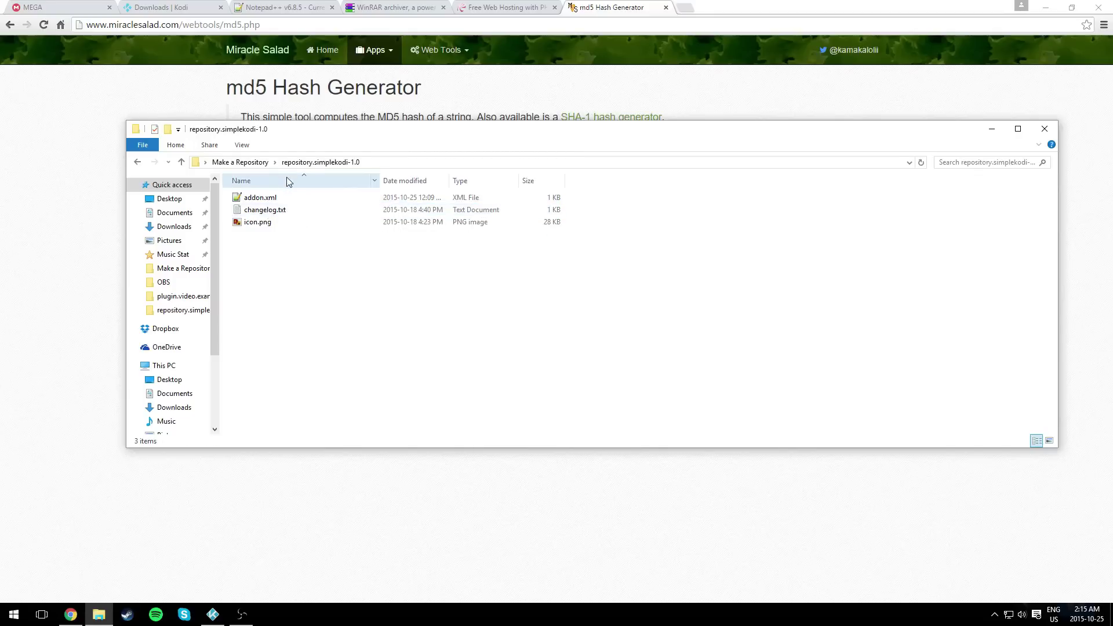
double_click(281, 198)
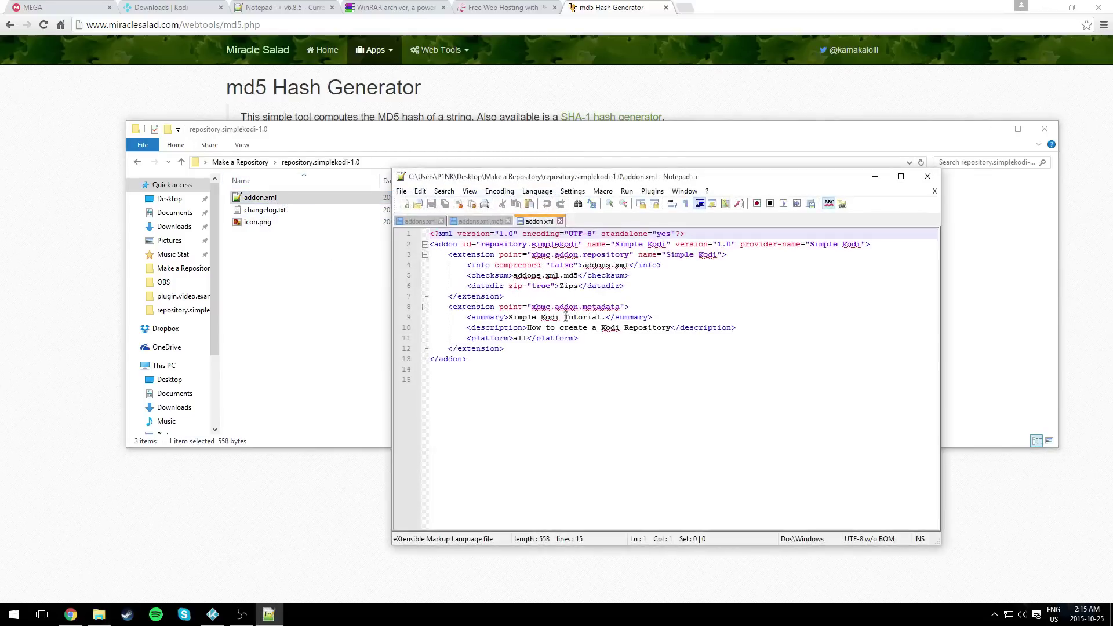
- Review the info, checksum and Zips datadir lines, close unchanged, and return to Make a Repository
left_click(586, 265)
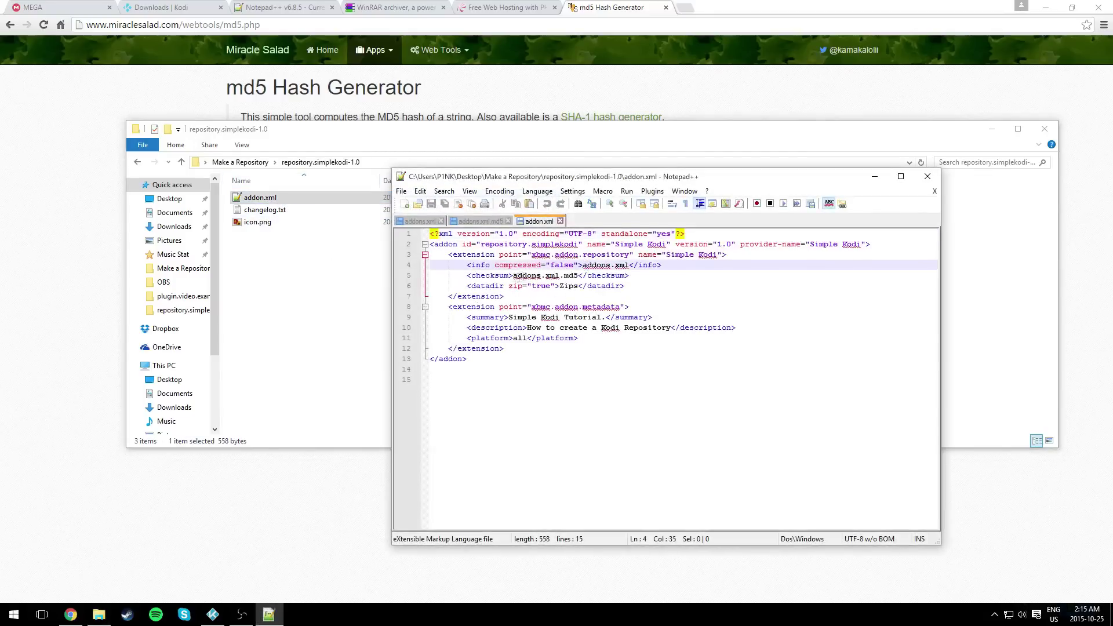
left_click(518, 276)
left_click(563, 286)
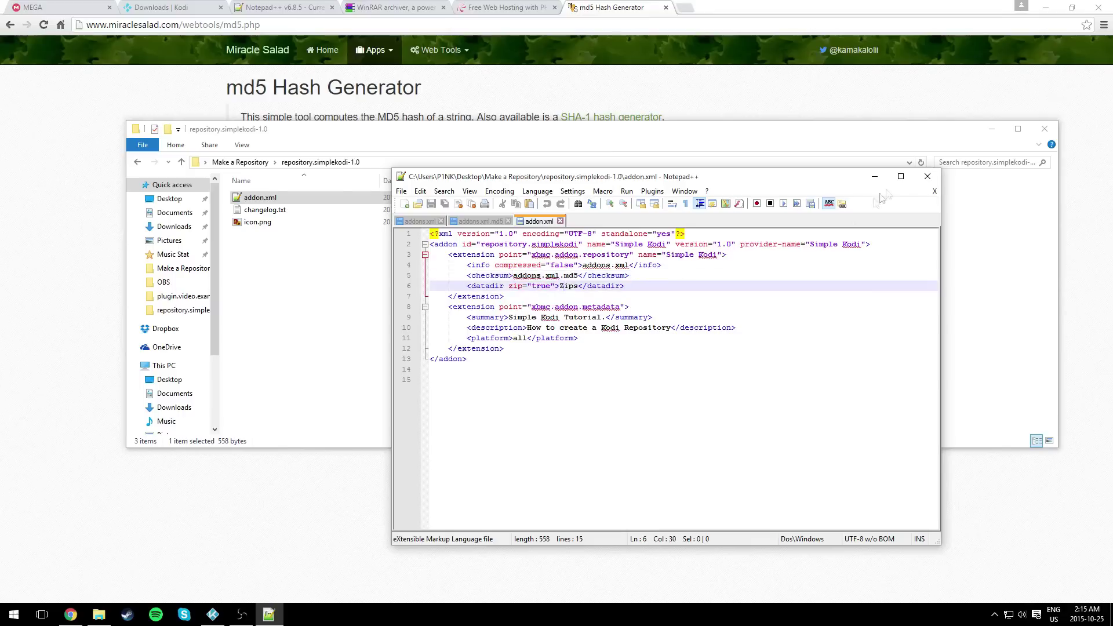
left_click(923, 180)
key("alt+Up")
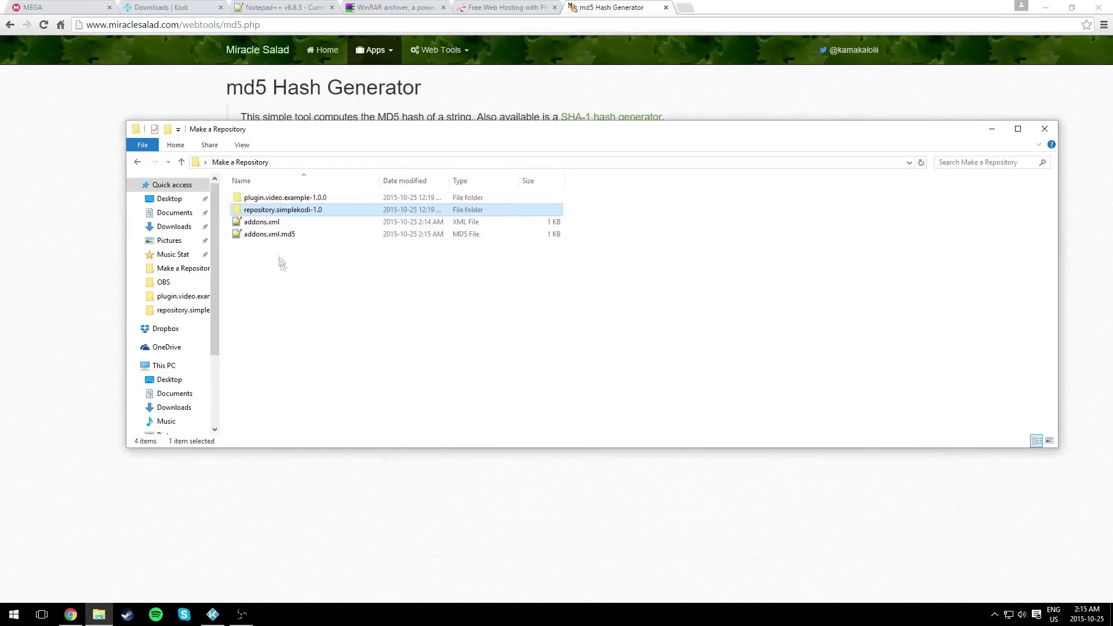
left_click_drag(281, 271, 303, 273)
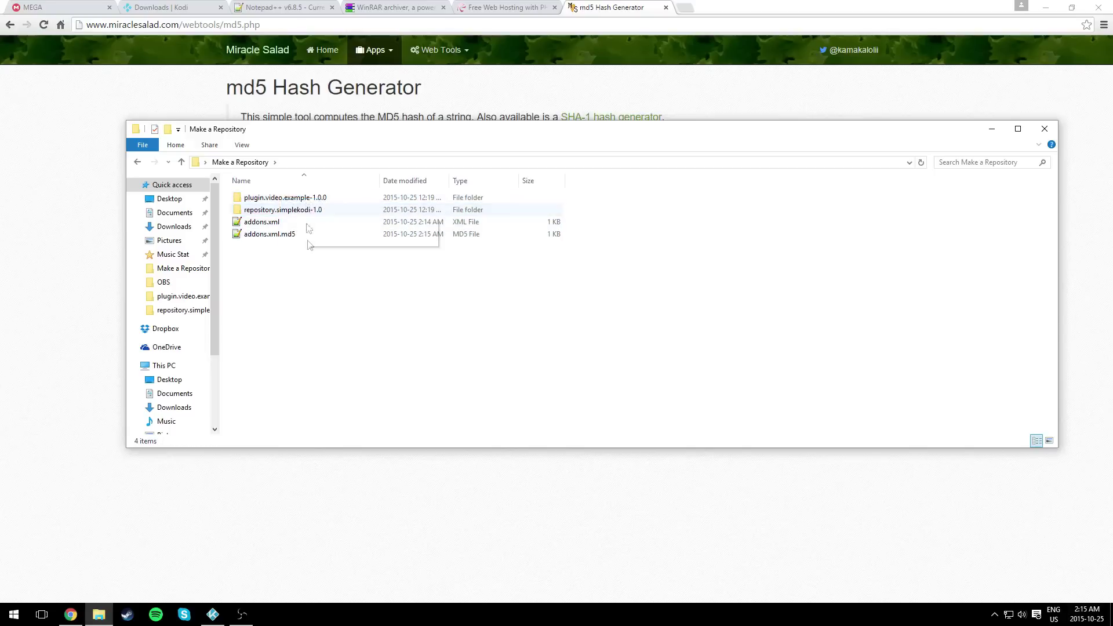
right_click(296, 261)
- Archive plugin.video.example-1.0.0 with WinRAR in ZIP format as plugin.video.example-1.0.0.zip
left_click(323, 307)
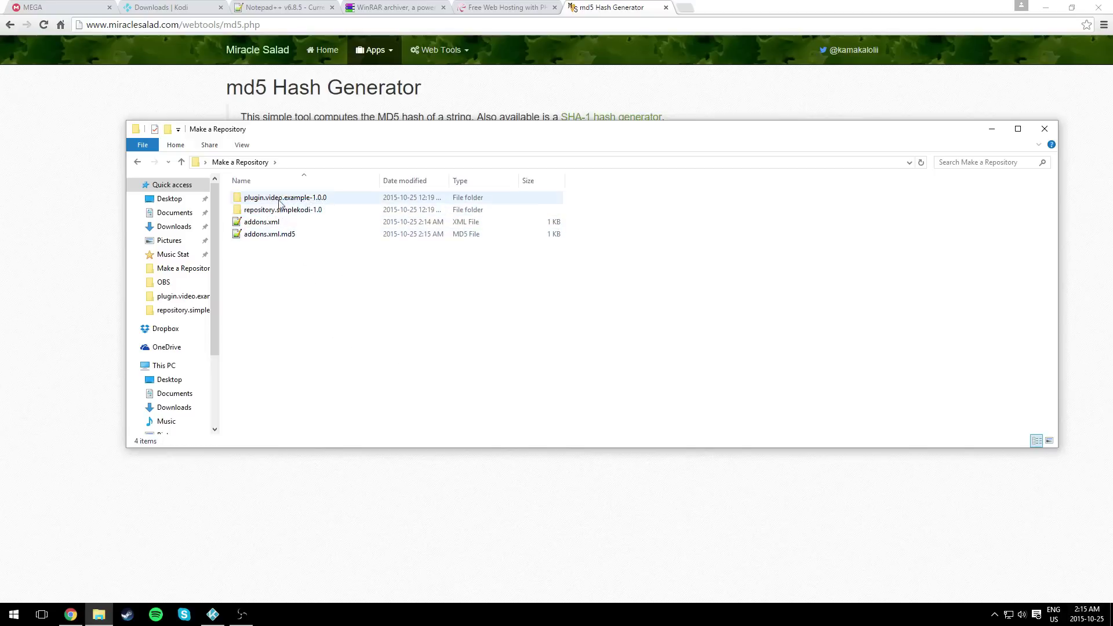
left_click(256, 201)
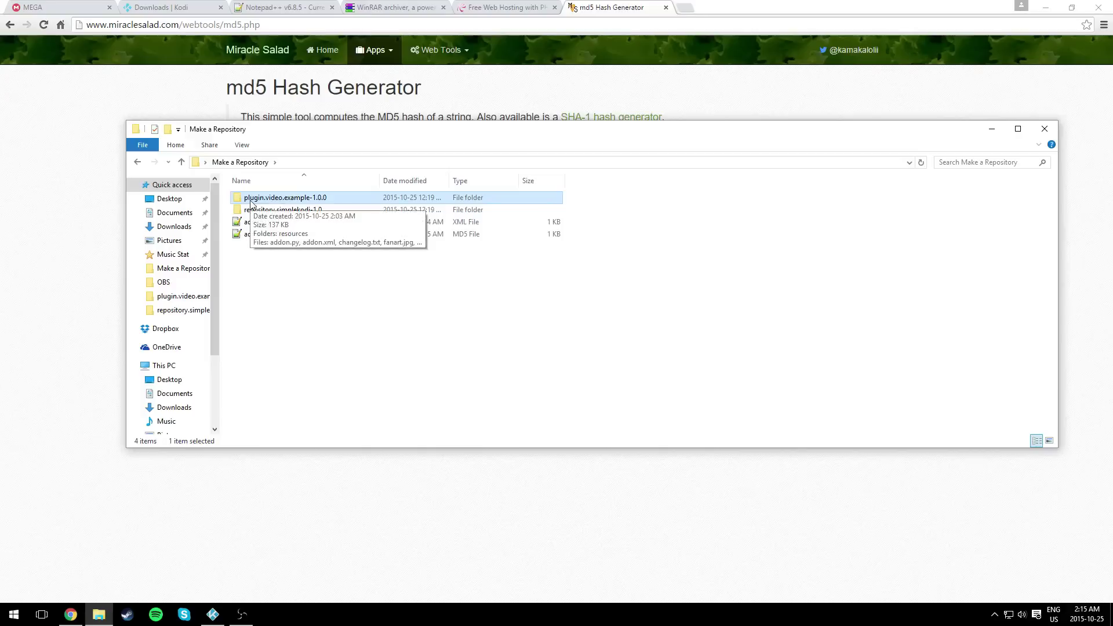
right_click(250, 202)
left_click(298, 314)
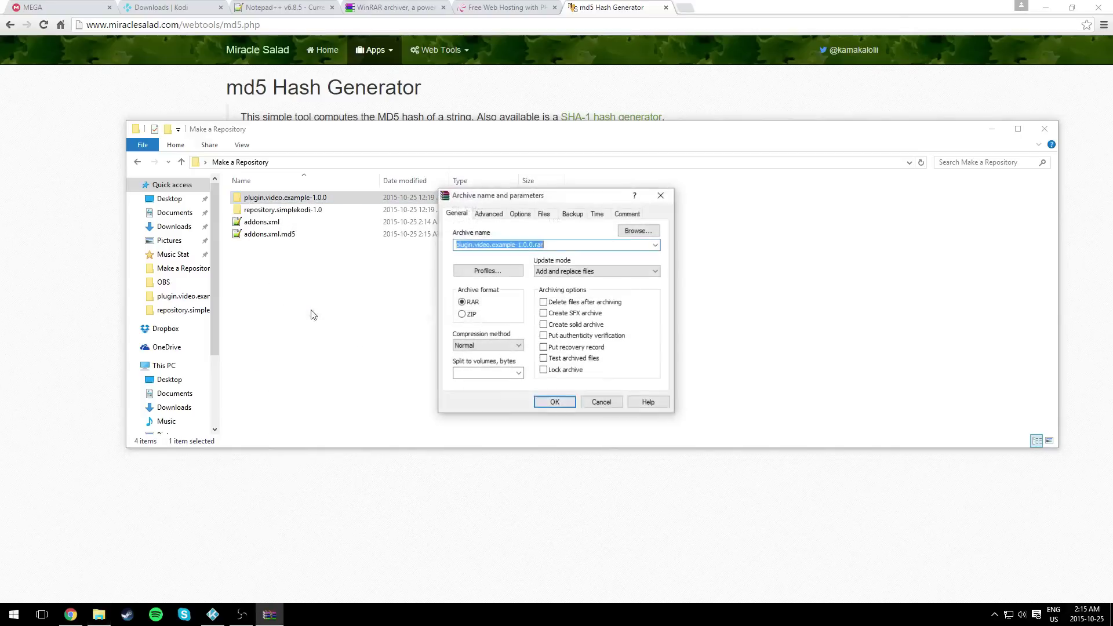
left_click(462, 315)
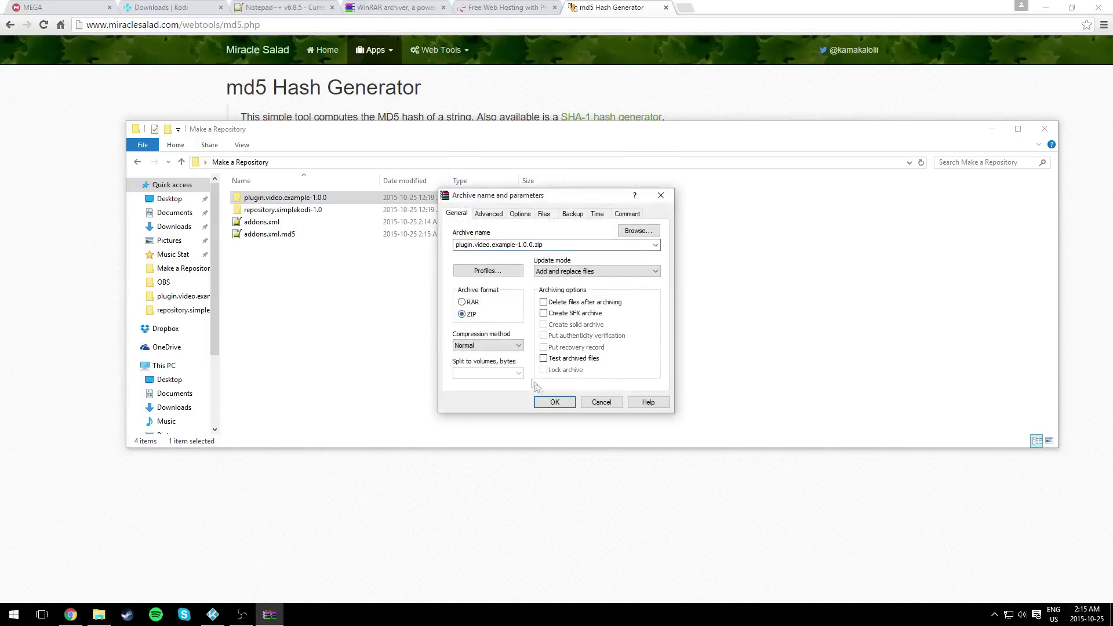
left_click(554, 403)
left_click(266, 248)
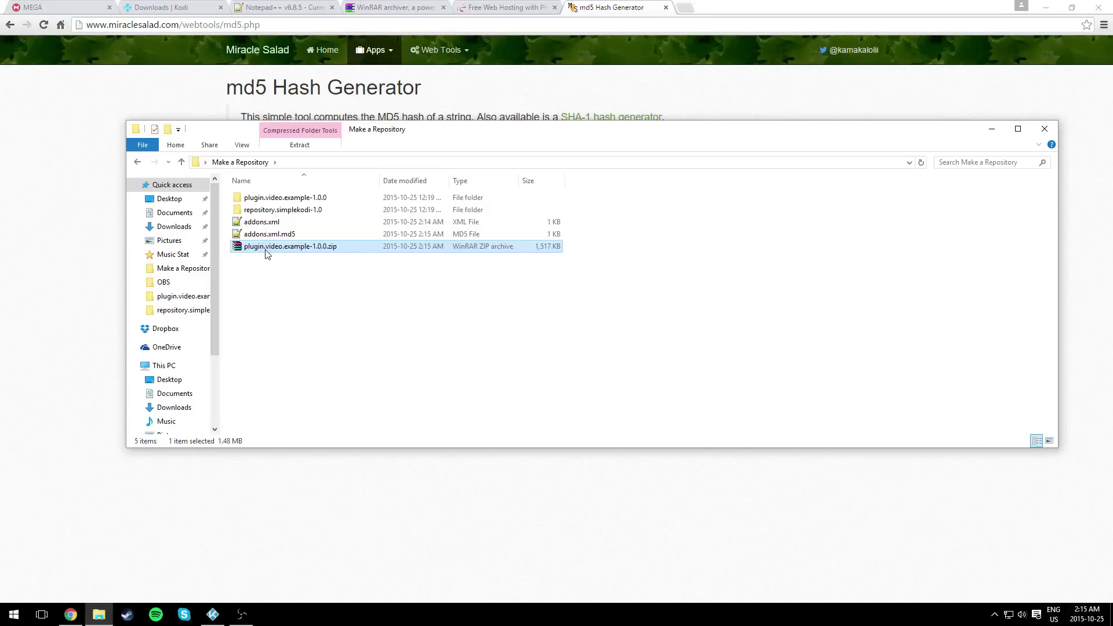
left_click(281, 283)
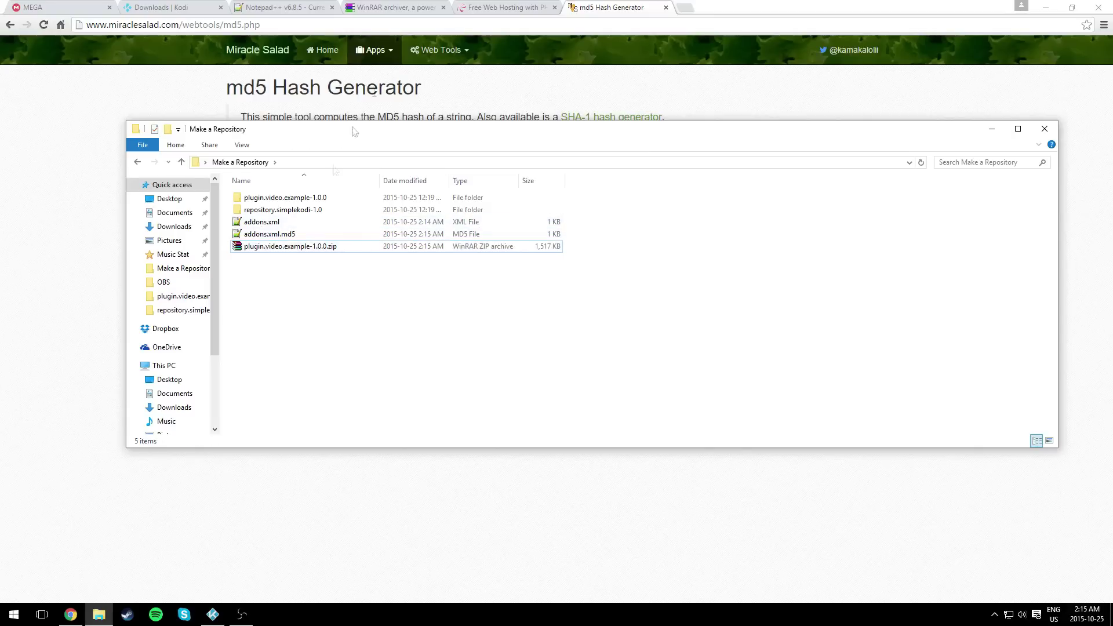
left_click(503, 7)
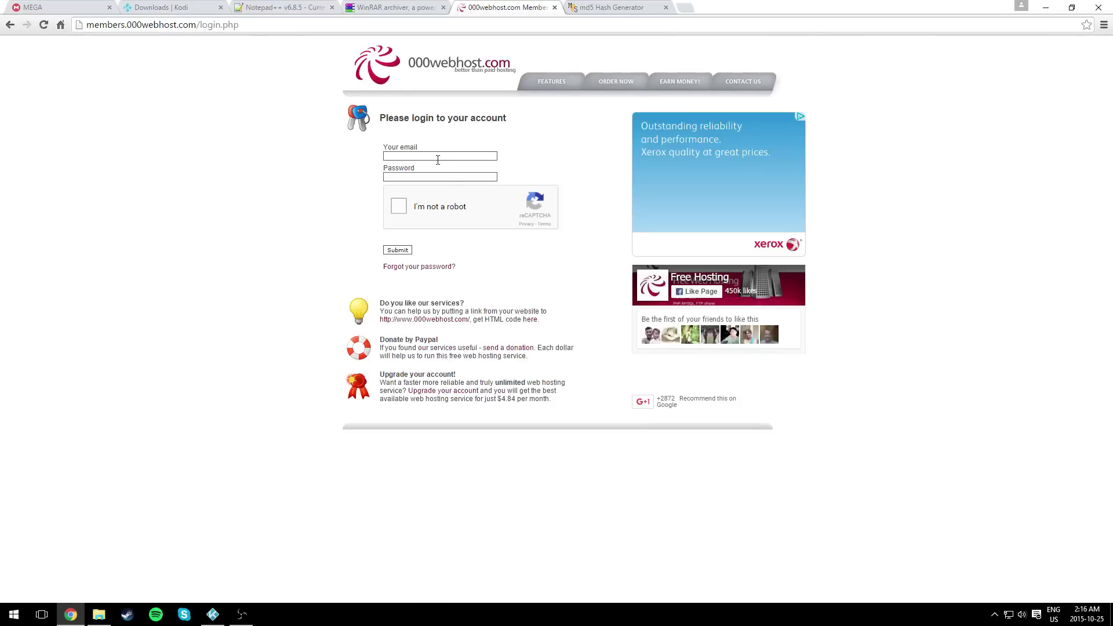
- Open 000webhost's free hosting order form and look through its subdomain, name and email fields
left_click(9, 24)
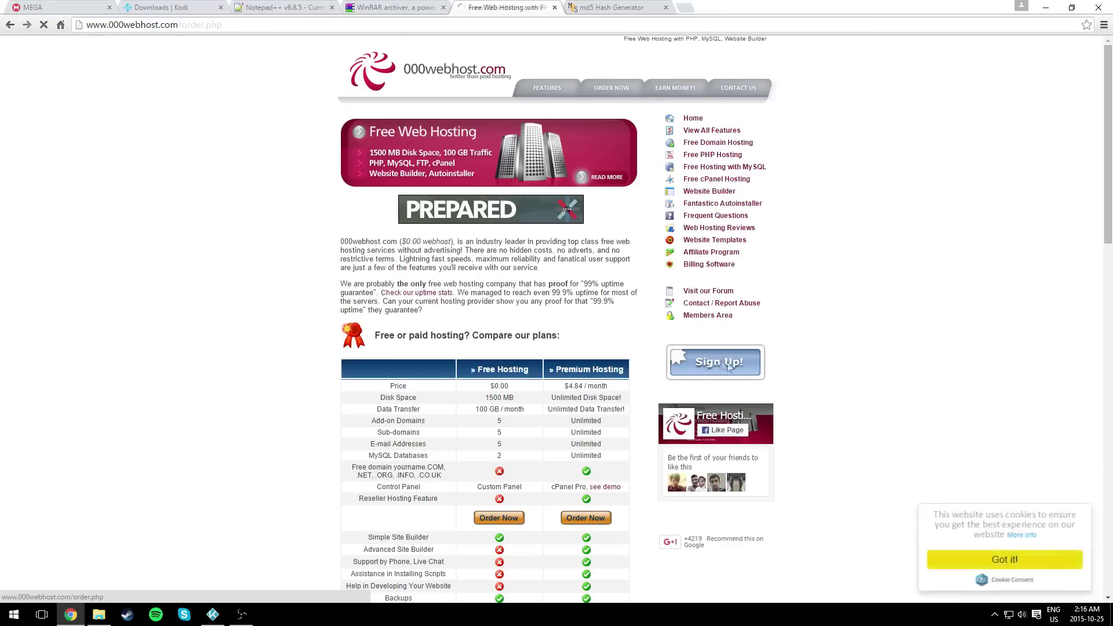
left_click(469, 200)
left_click(429, 206)
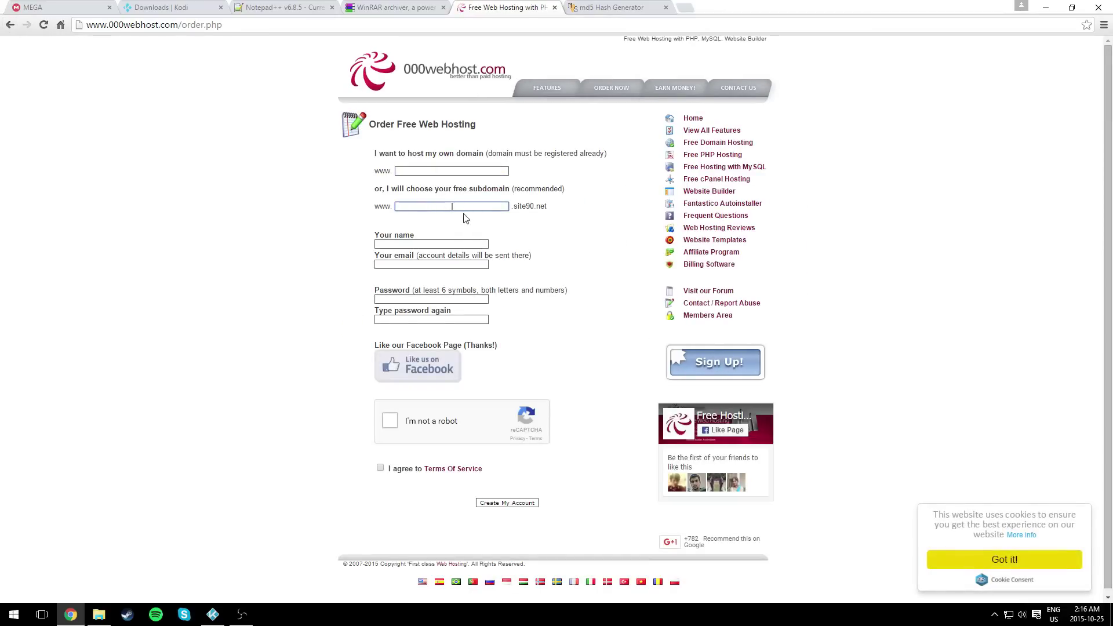
left_click(432, 244)
left_click(423, 263)
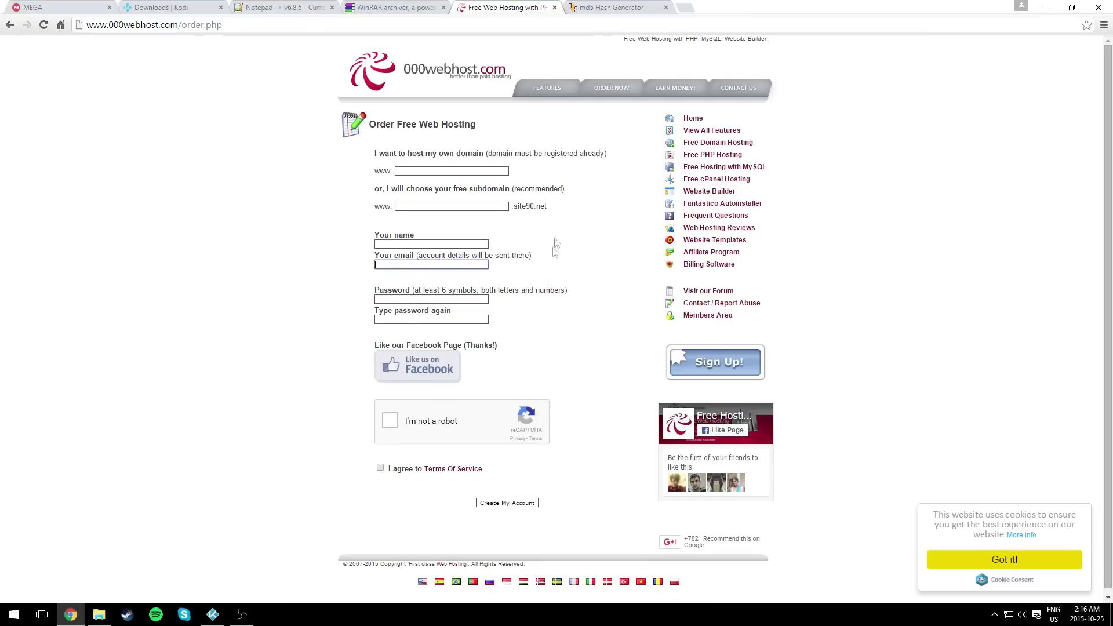
left_click(695, 318)
- Log in to 000webhost with the account e-mail and password, passing the robot check
left_click(446, 157)
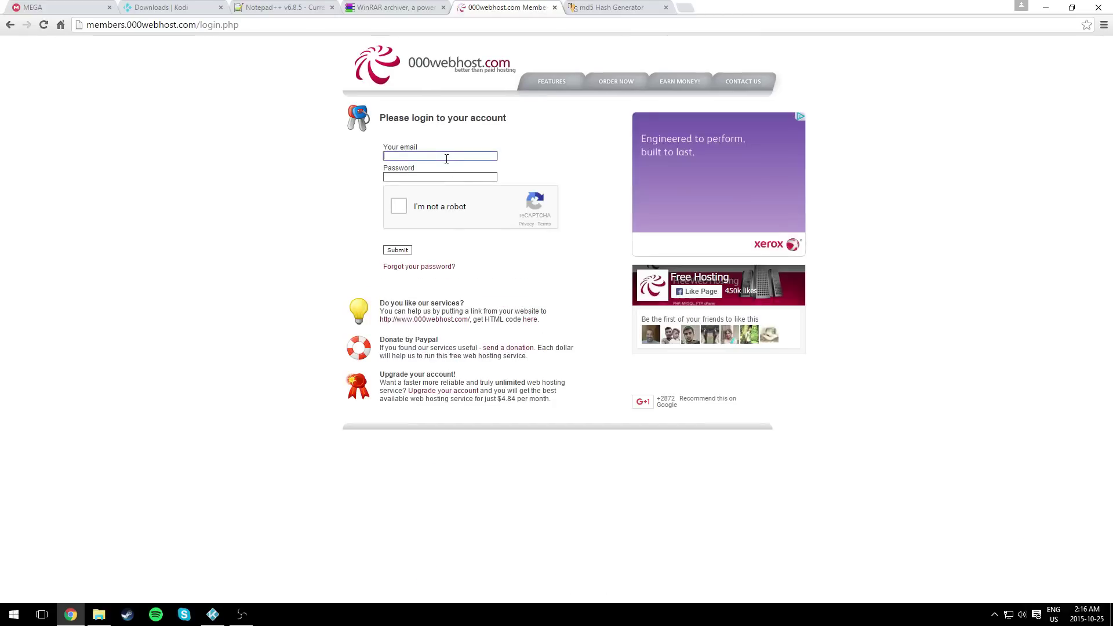
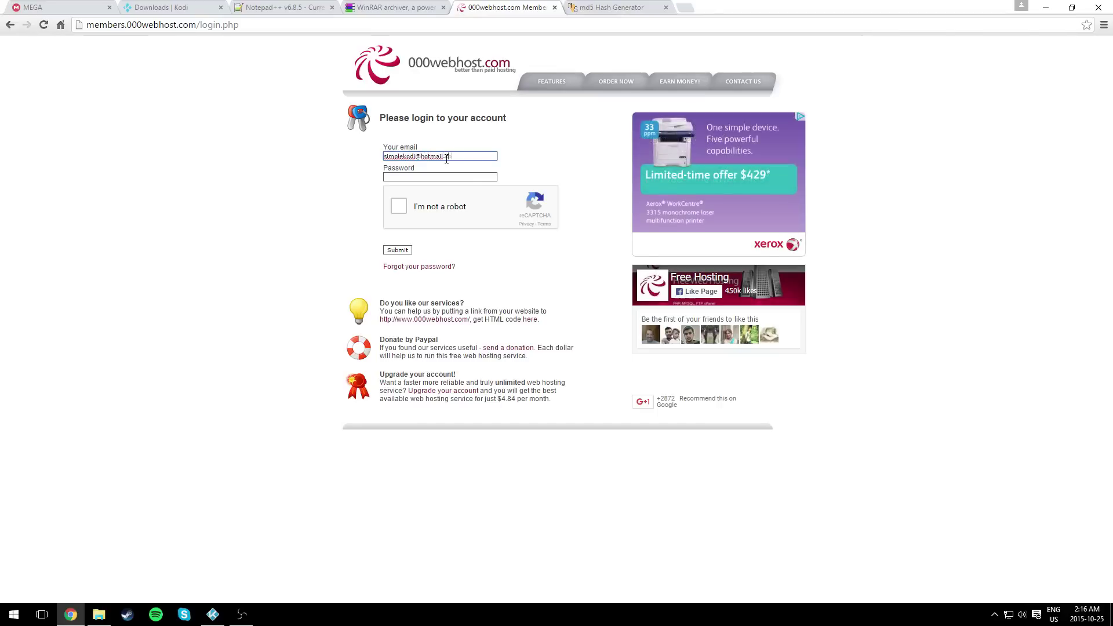
key("Tab")
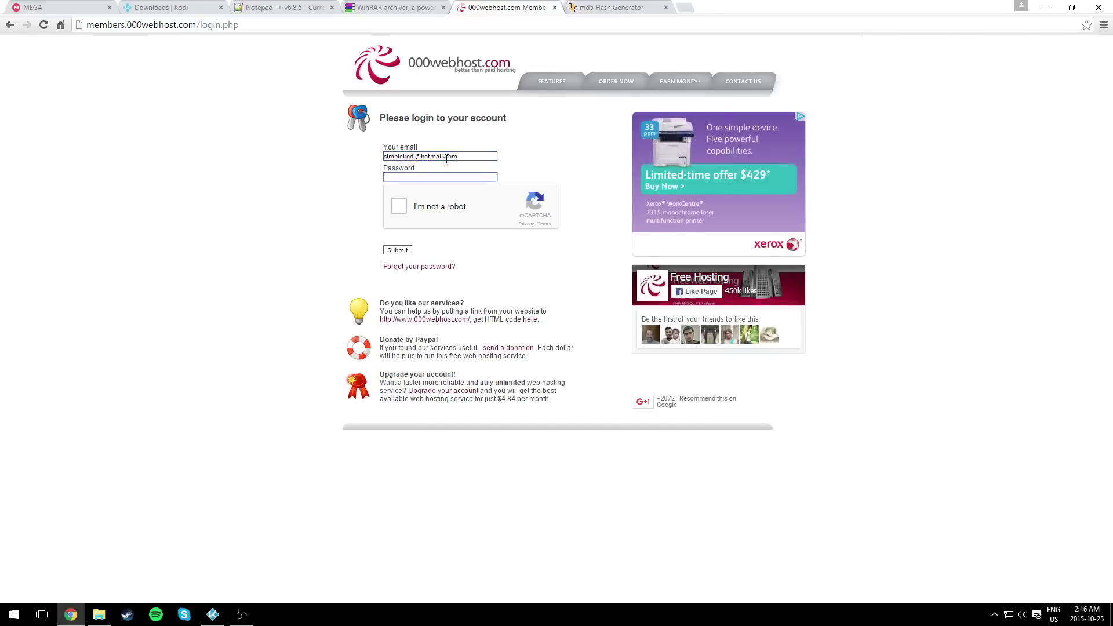
type("********")
left_click(394, 207)
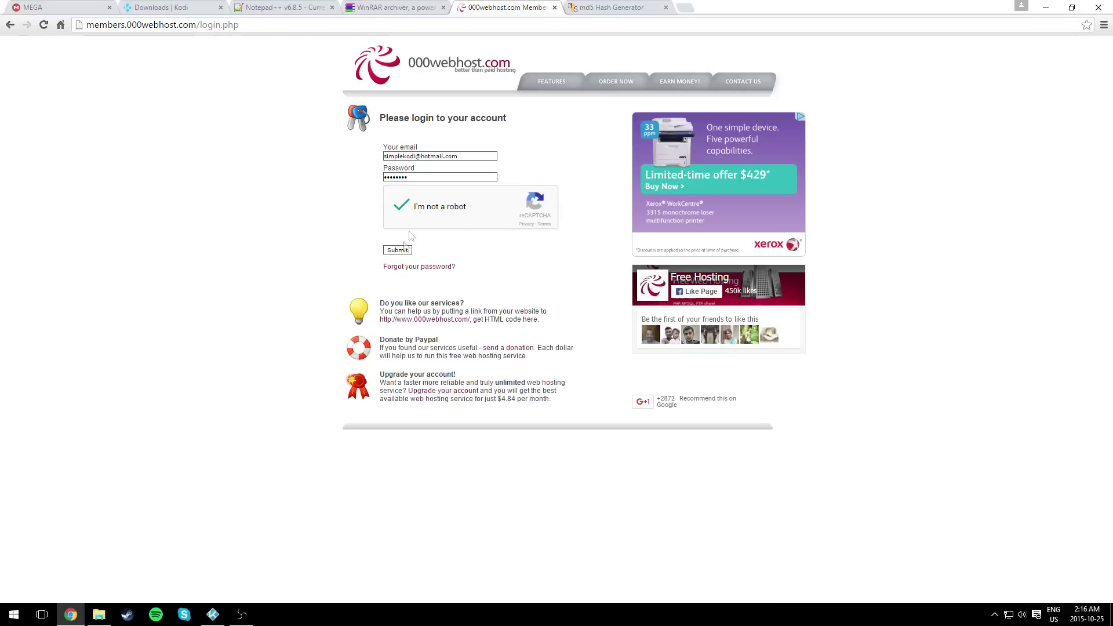
left_click(398, 252)
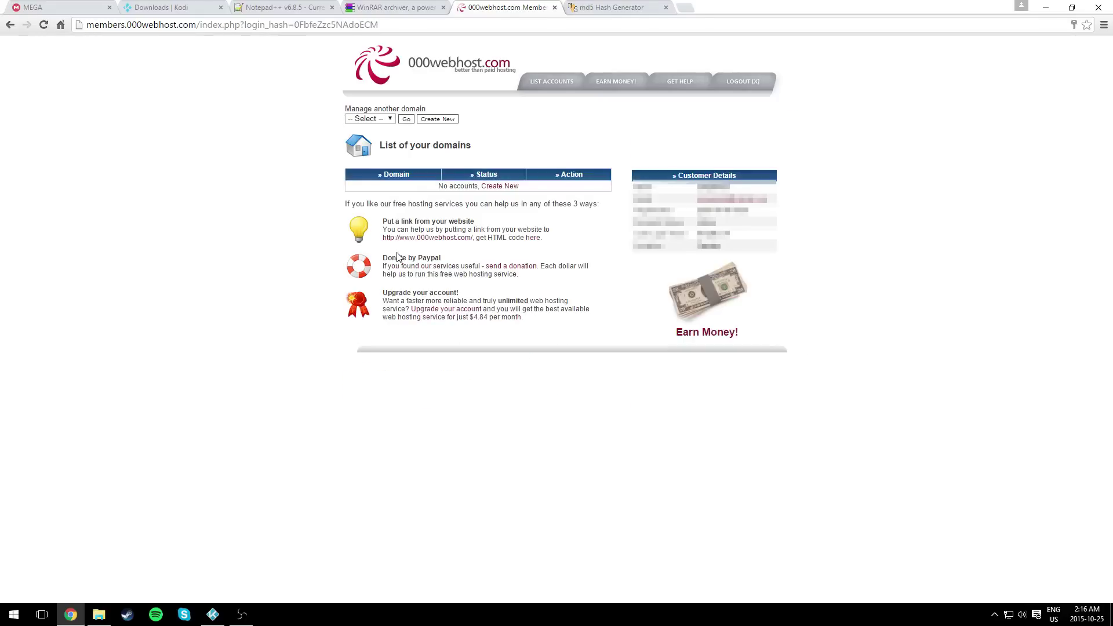
- Set up a new hosting account with subdomain Simplekodi and a password
left_click(512, 187)
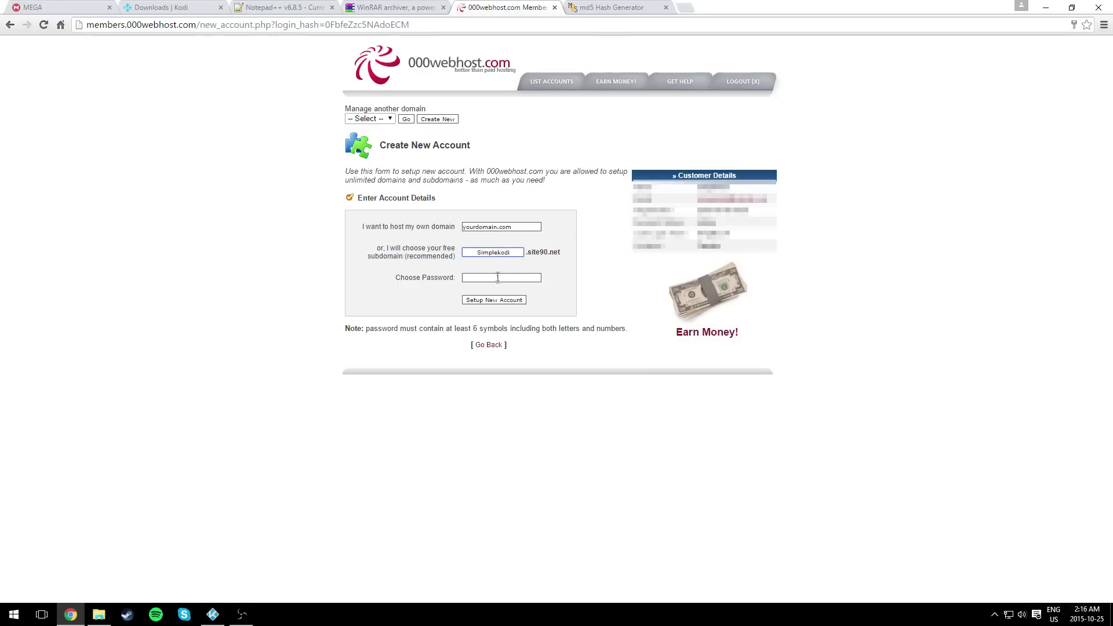
left_click(498, 277)
left_click(496, 301)
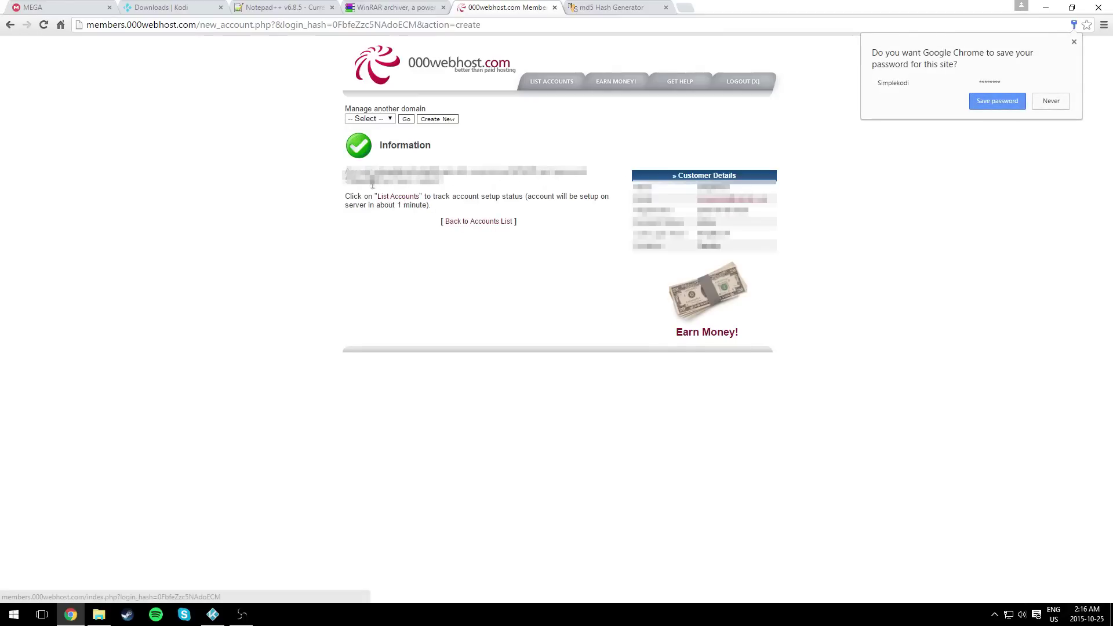
- Refresh the domain list until simplekodi.site90.net changes from Building to Active
left_click(485, 223)
left_click_drag(513, 191, 485, 192)
left_click(526, 195)
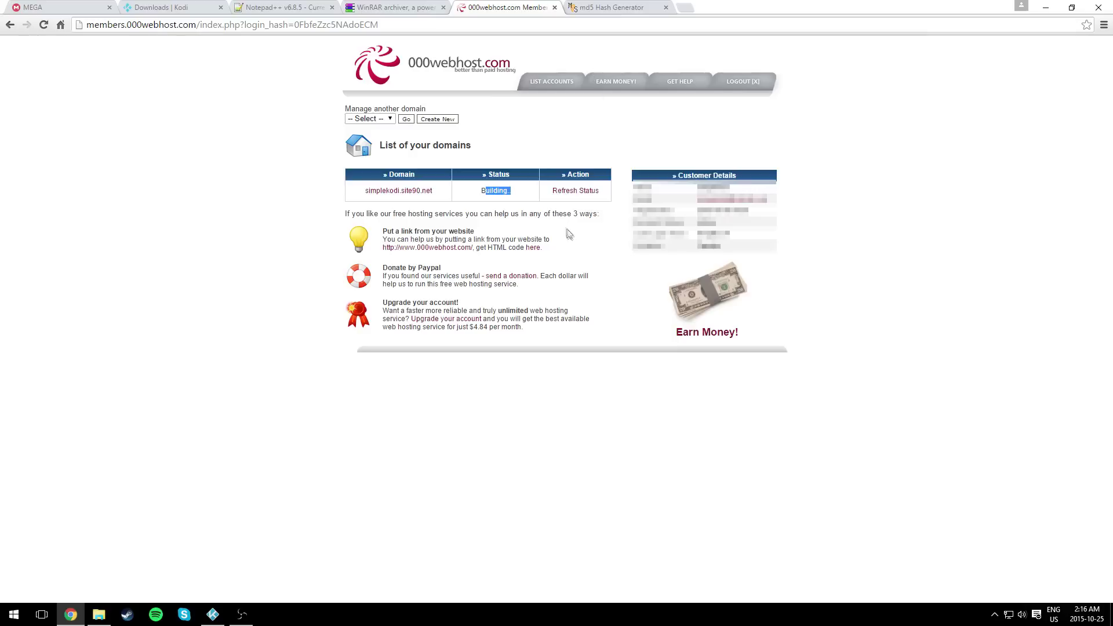
left_click(500, 194)
left_click_drag(615, 196, 371, 194)
left_click(574, 266)
left_click_drag(444, 197, 364, 195)
left_click(479, 205)
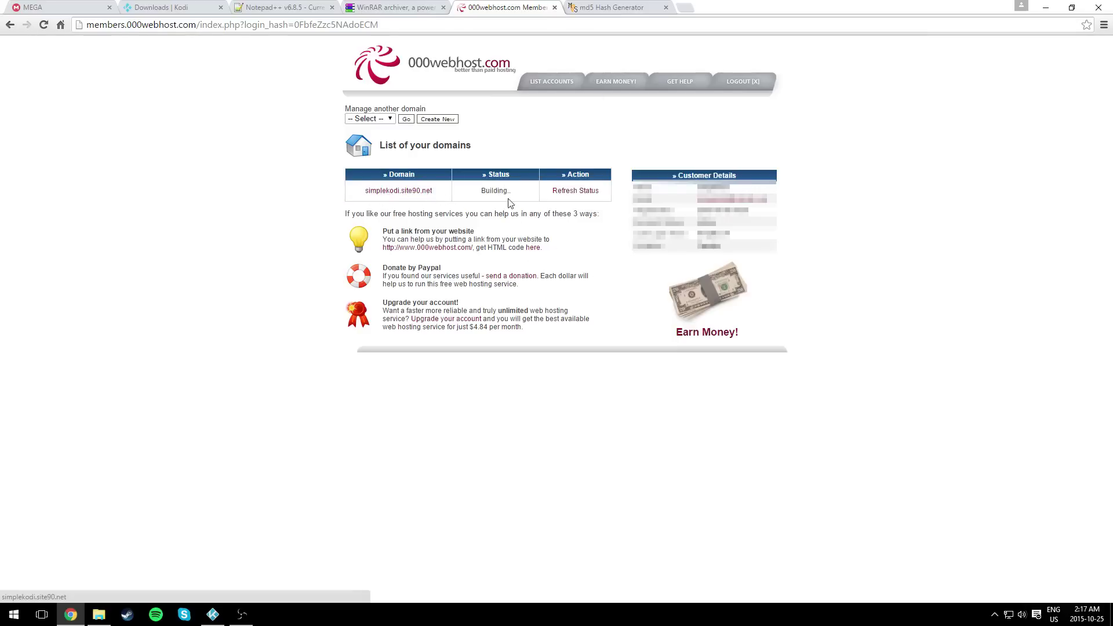
left_click(557, 195)
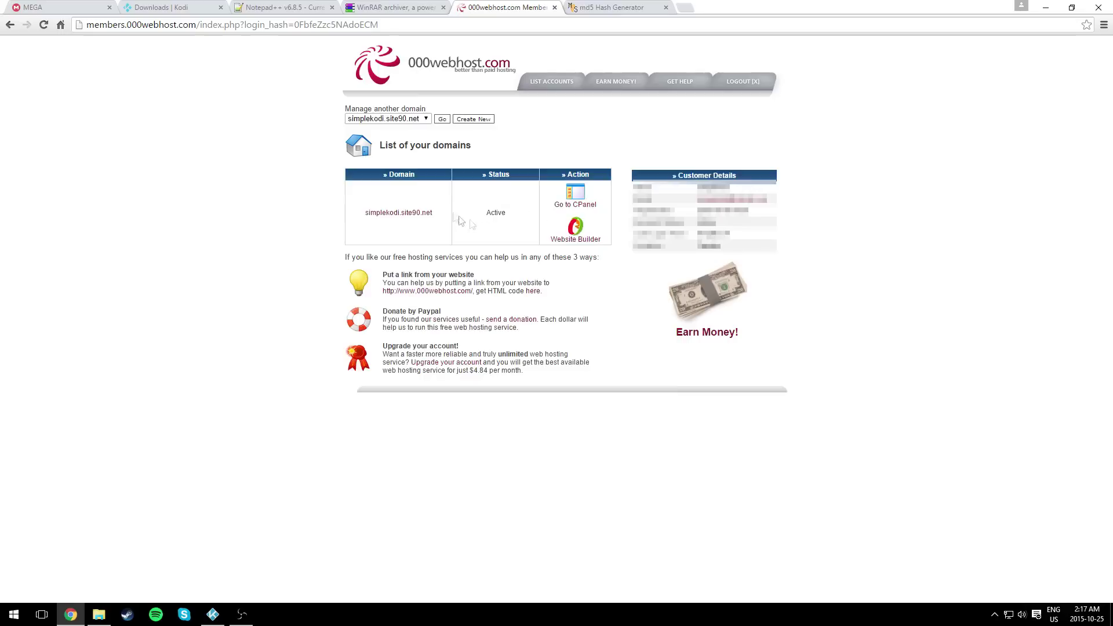
left_click_drag(524, 223, 488, 213)
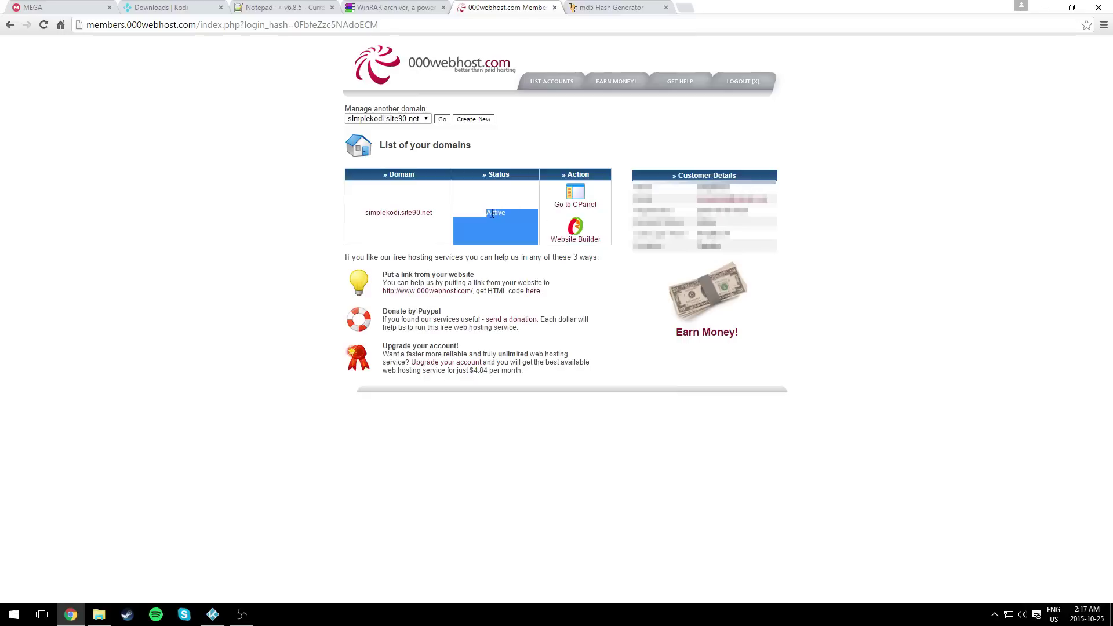
left_click(496, 214)
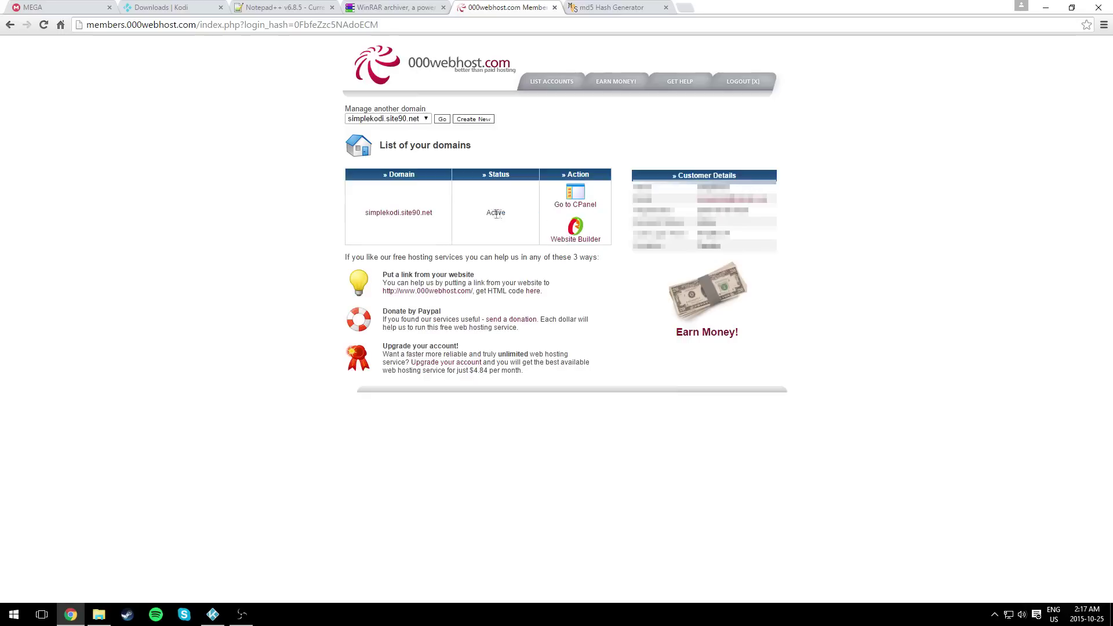
- Open the File Manager from simplekodi.site90.net's control panel
left_click(565, 211)
scroll(568, 345, "down", 5)
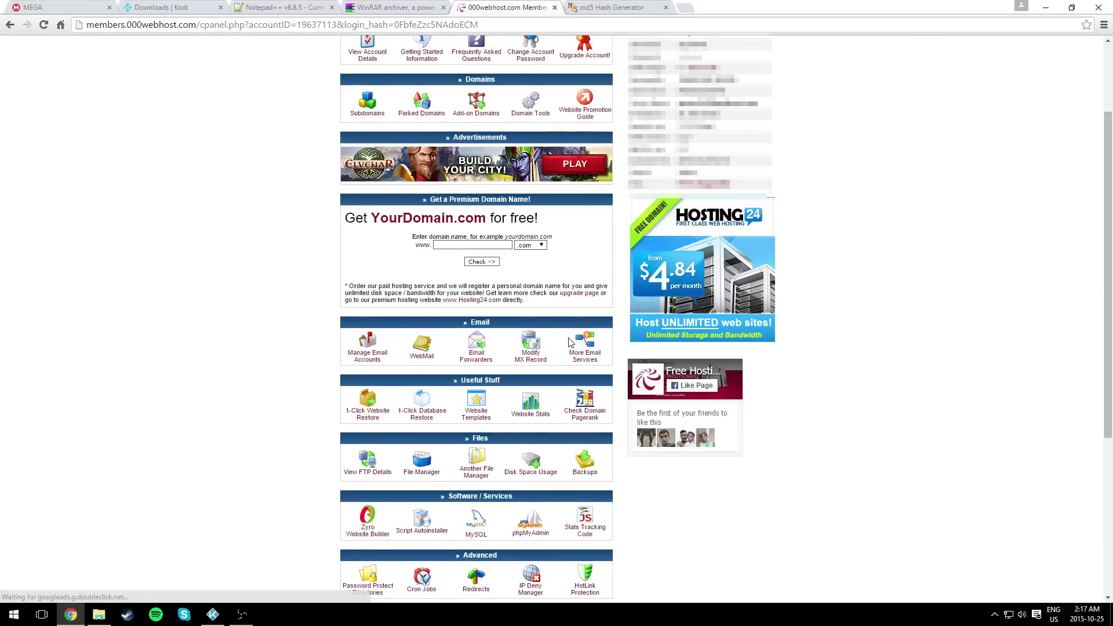
scroll(569, 342, "down", 1)
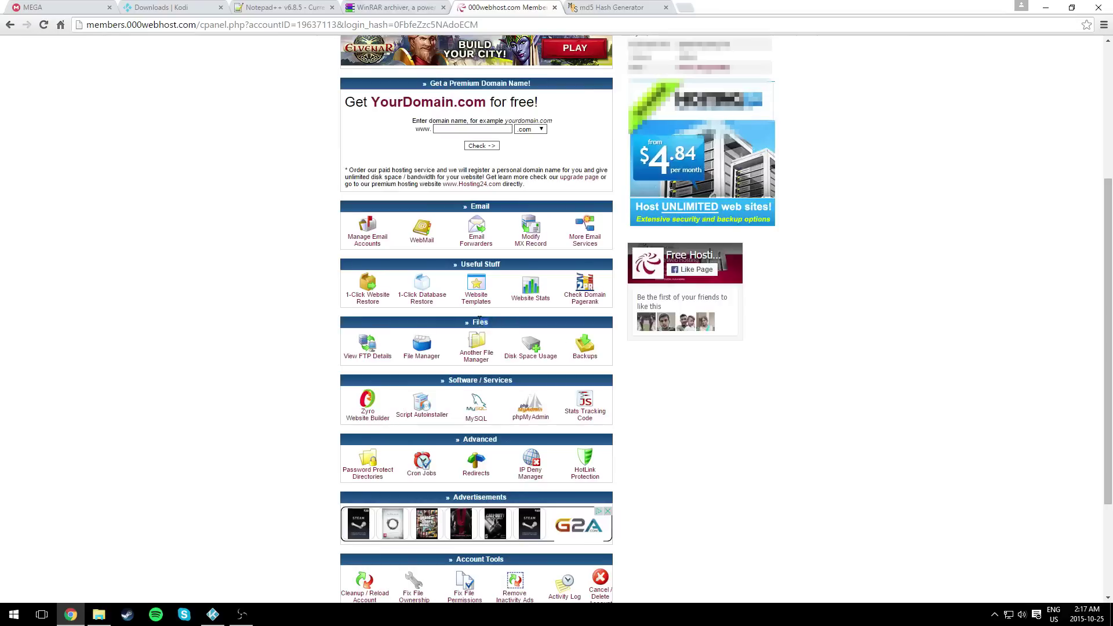
left_click(428, 352)
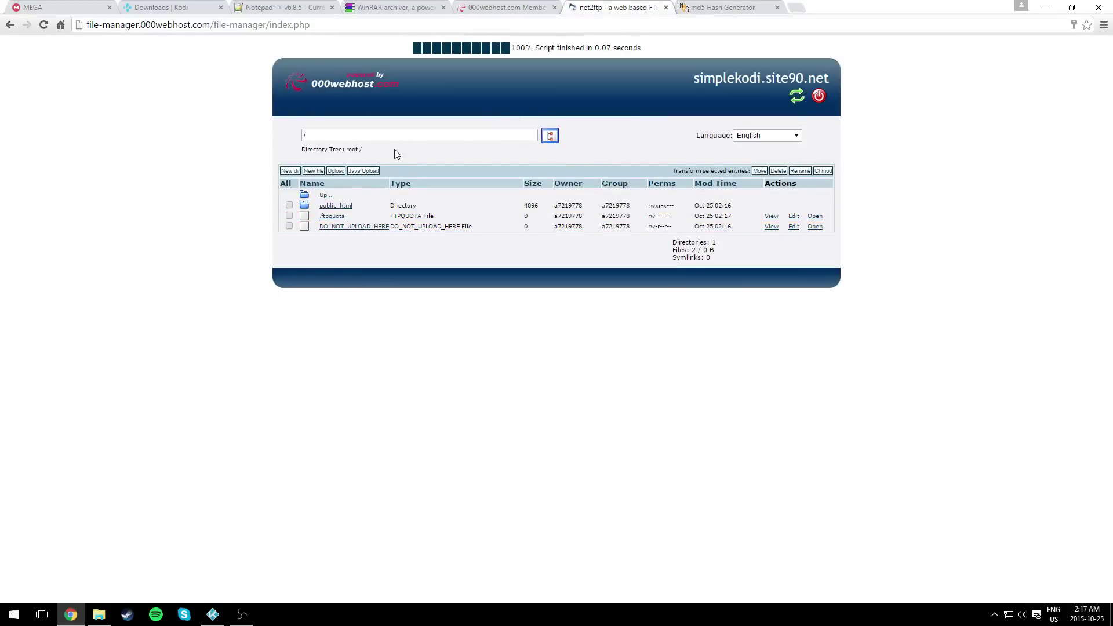
- Delete .htaccess and default.php from the public_html folder
left_click(336, 207)
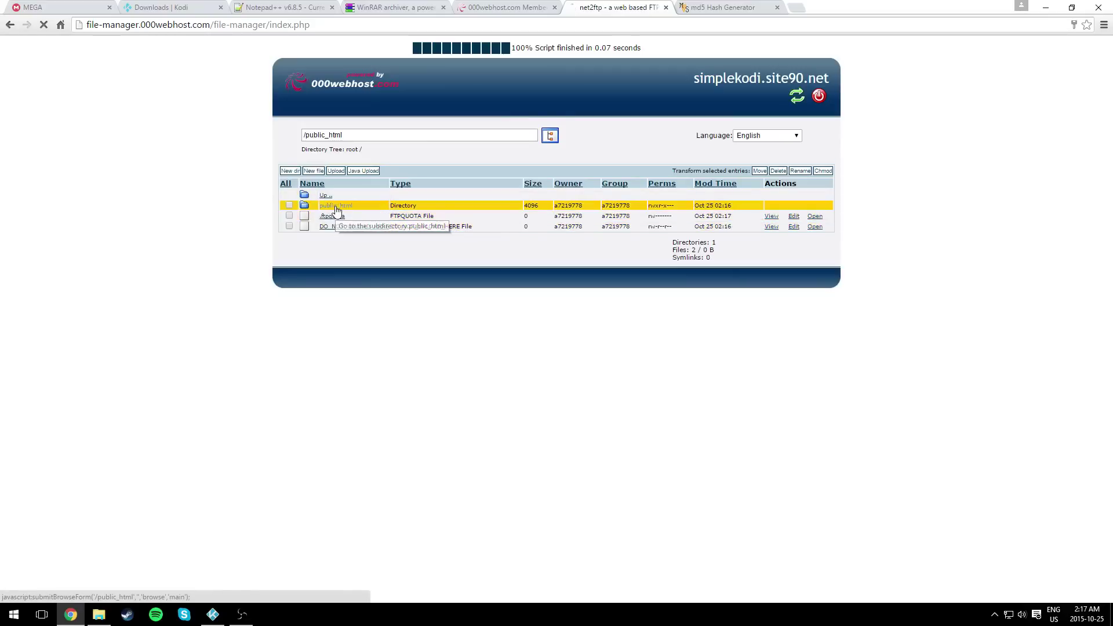
left_click(289, 205)
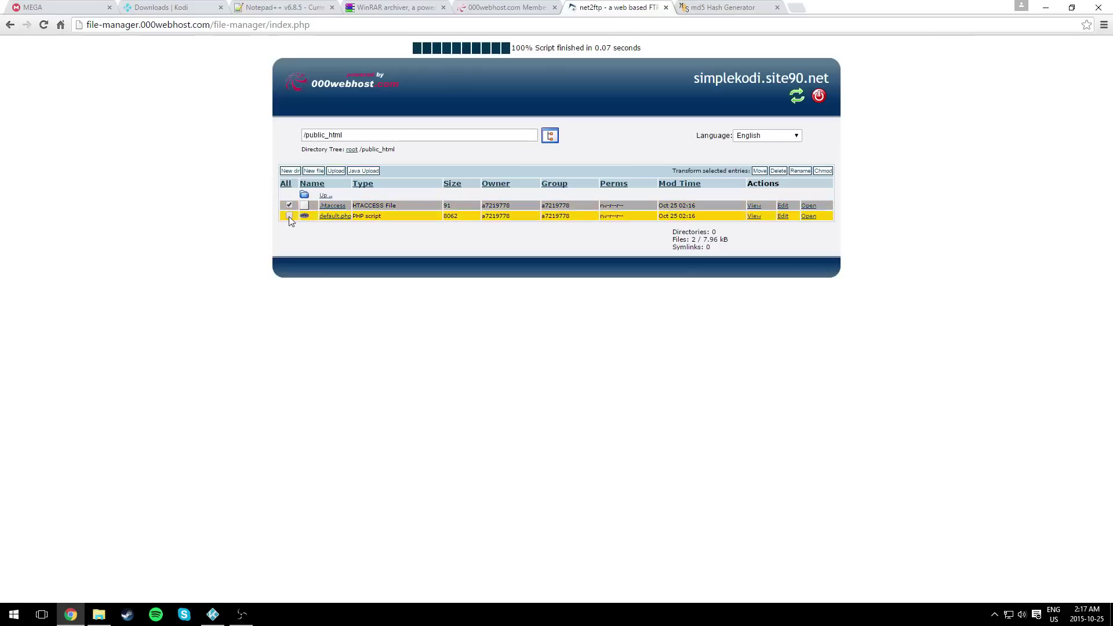
left_click(289, 215)
left_click(777, 171)
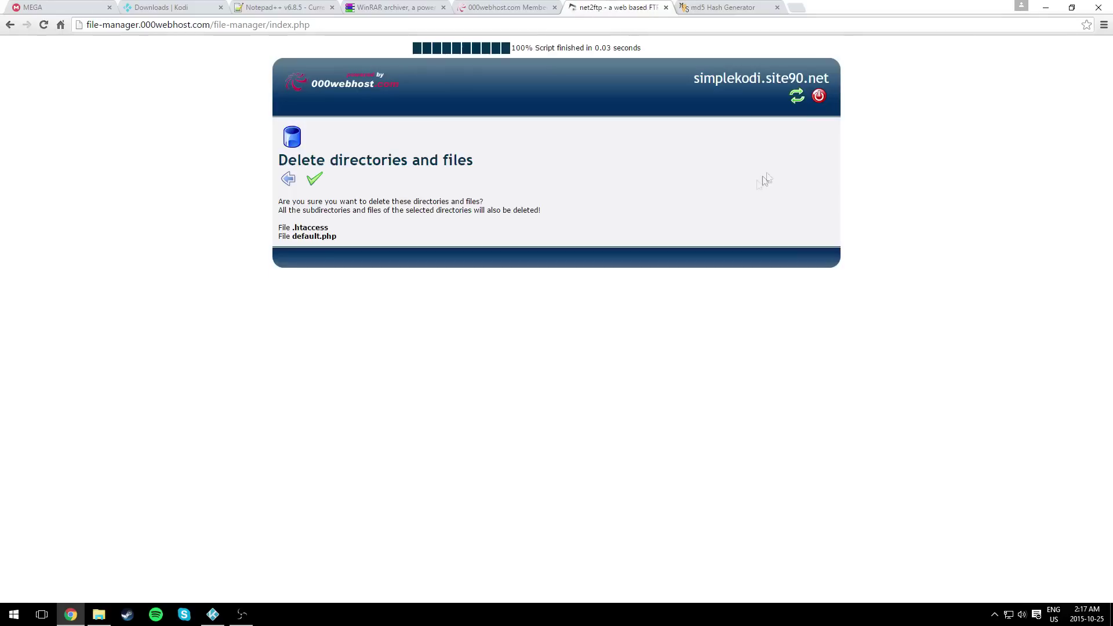
left_click(318, 185)
left_click(287, 179)
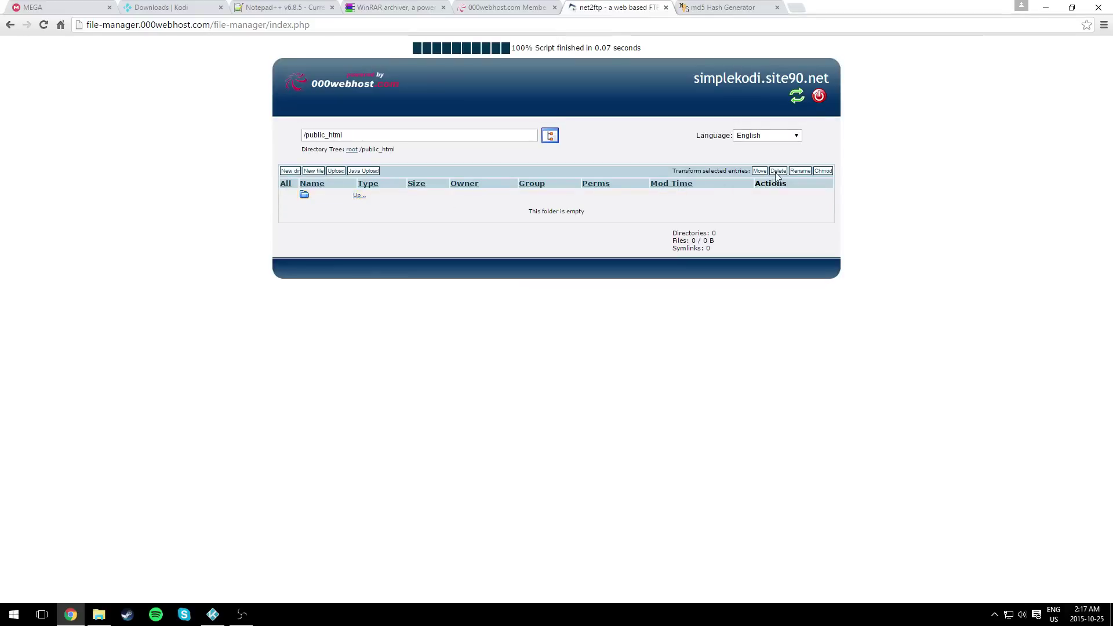
- Create the Zips and Install directories inside public_html
left_click(290, 171)
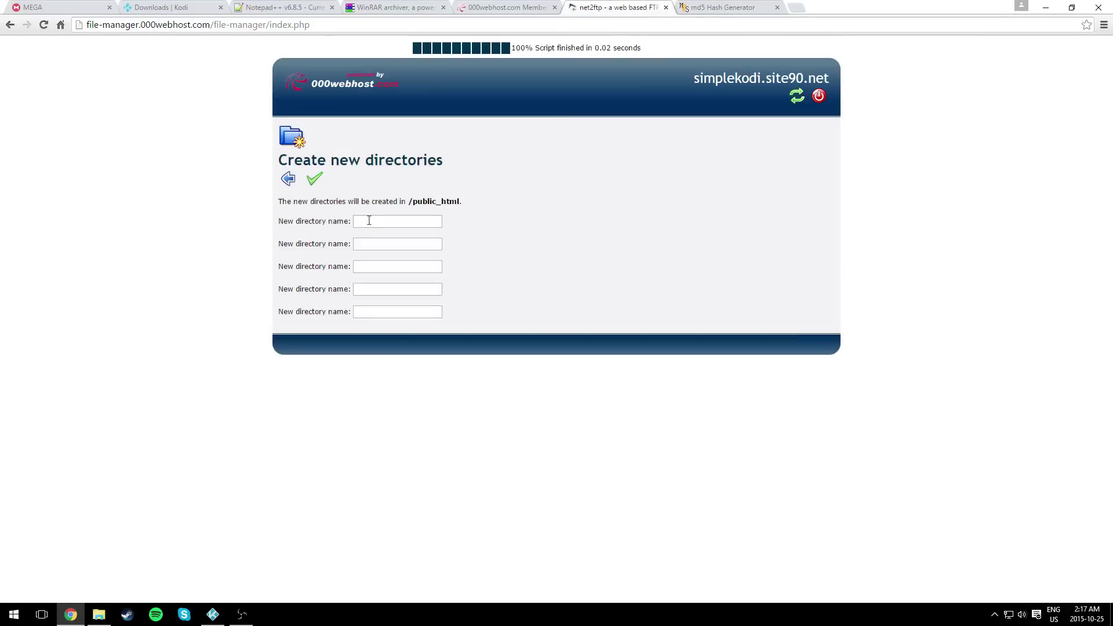
left_click(369, 221)
type("Zips")
key("Tab")
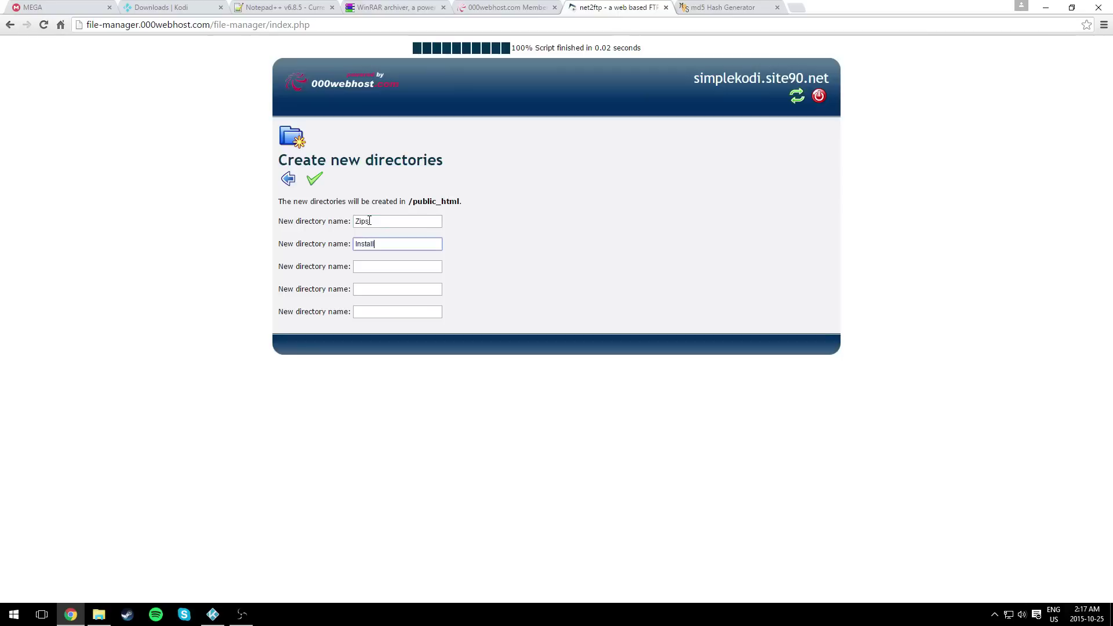
left_click(314, 179)
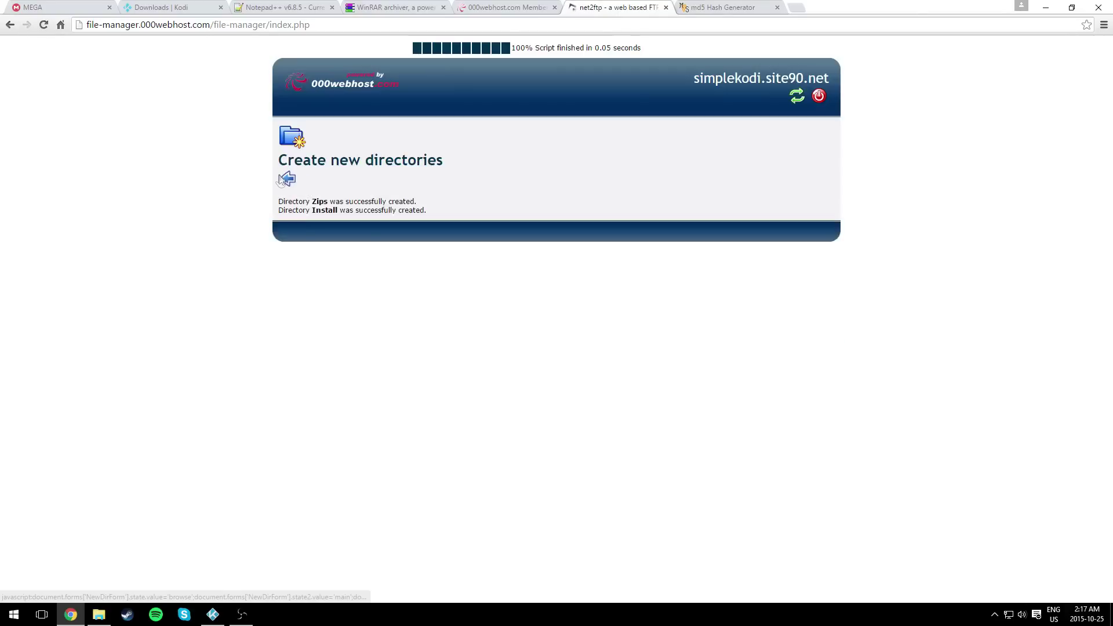
left_click(286, 180)
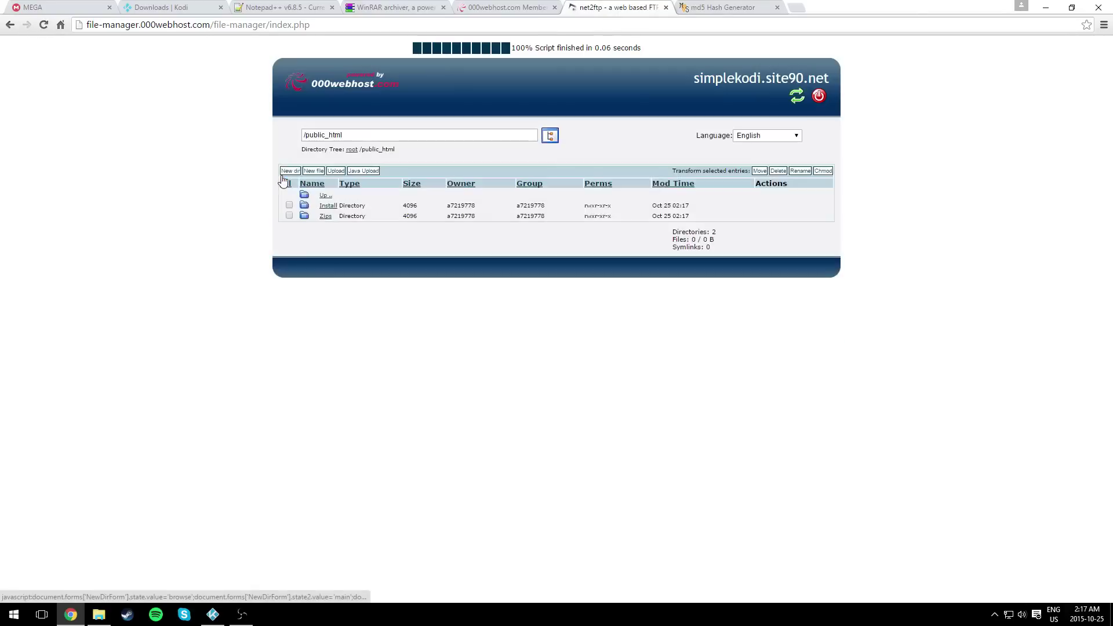
left_click(324, 217)
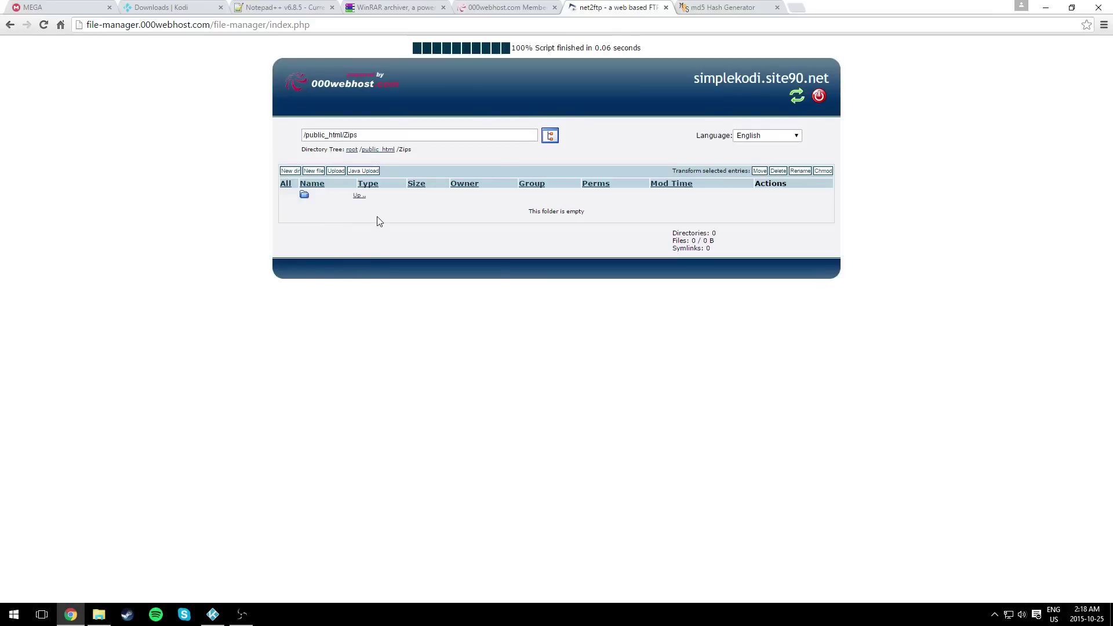
- Upload addons.xml and addons.xml.md5 into the server's Zips folder
left_click(337, 171)
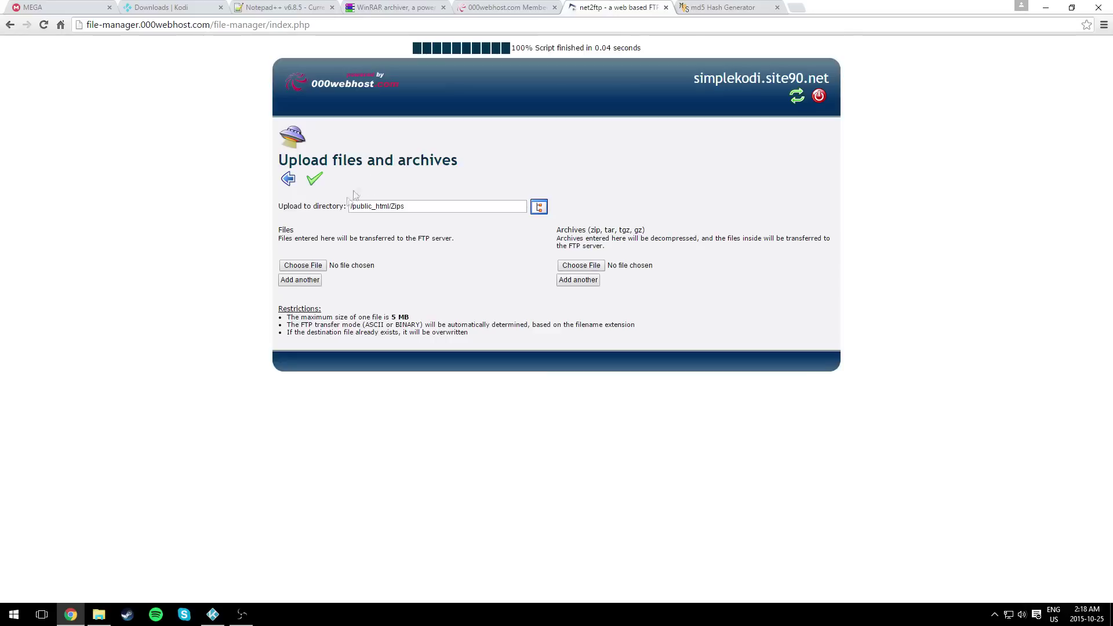
left_click(308, 267)
left_click(174, 109)
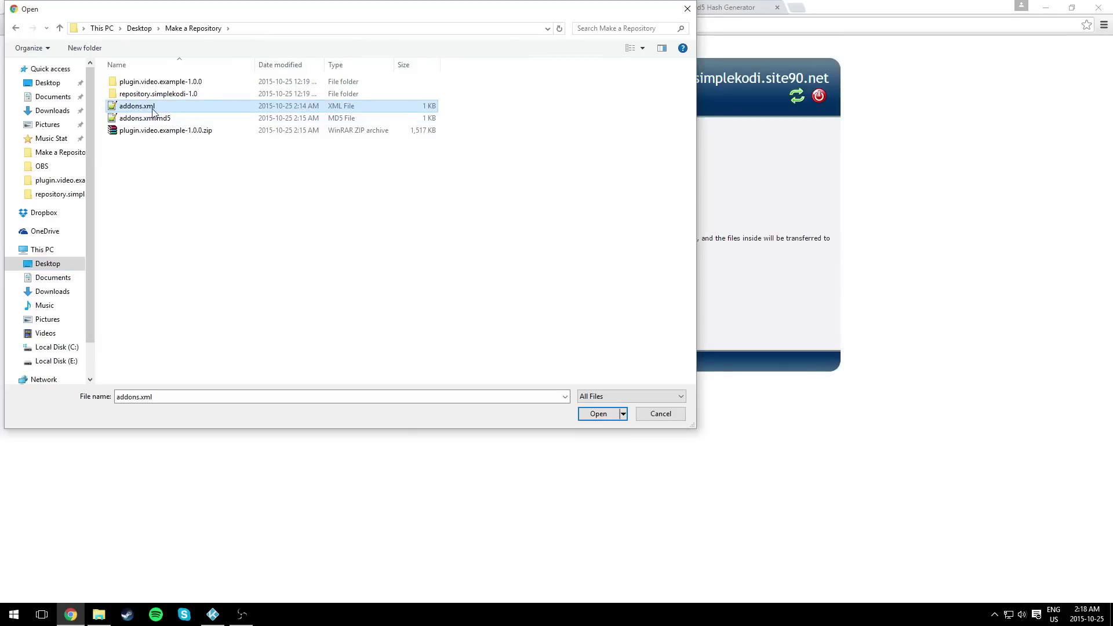
double_click(153, 111)
left_click(308, 281)
left_click(167, 123)
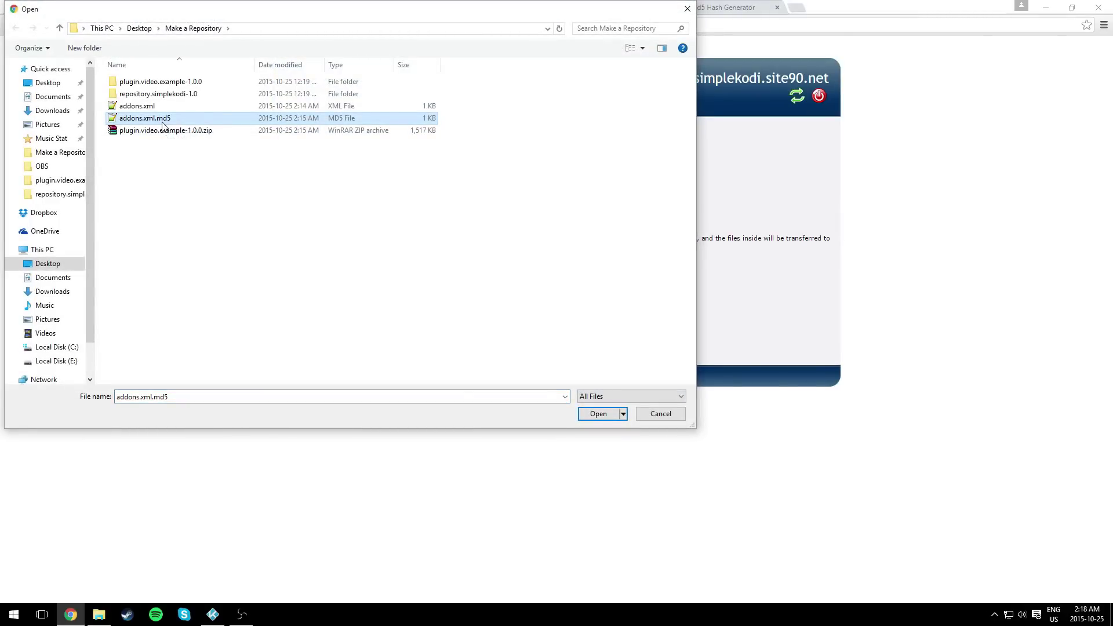
double_click(163, 123)
left_click(313, 179)
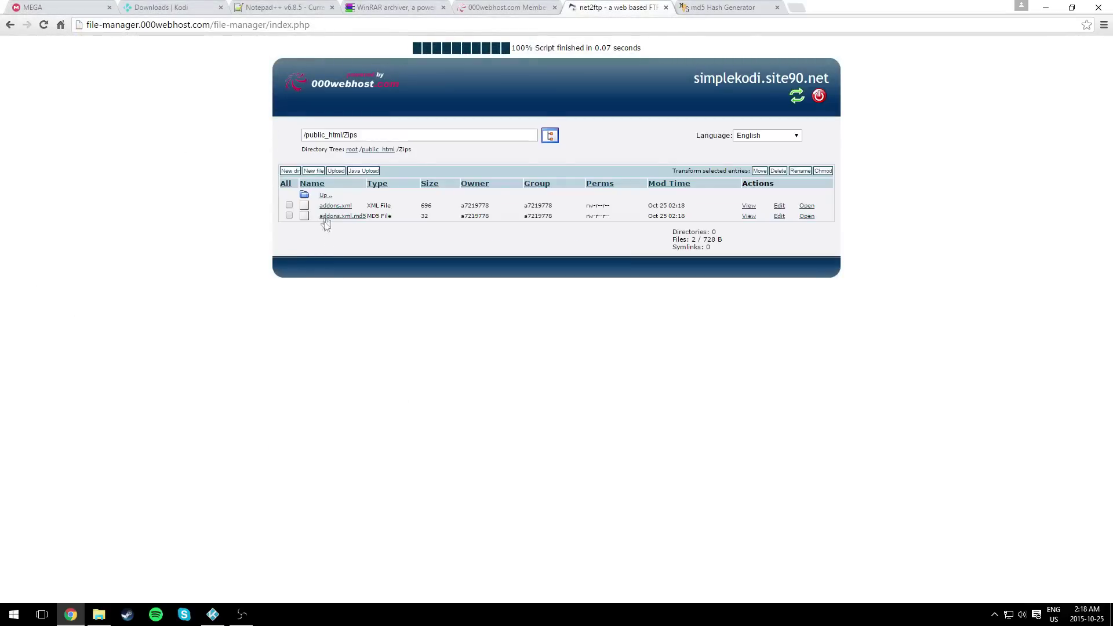
left_click(288, 171)
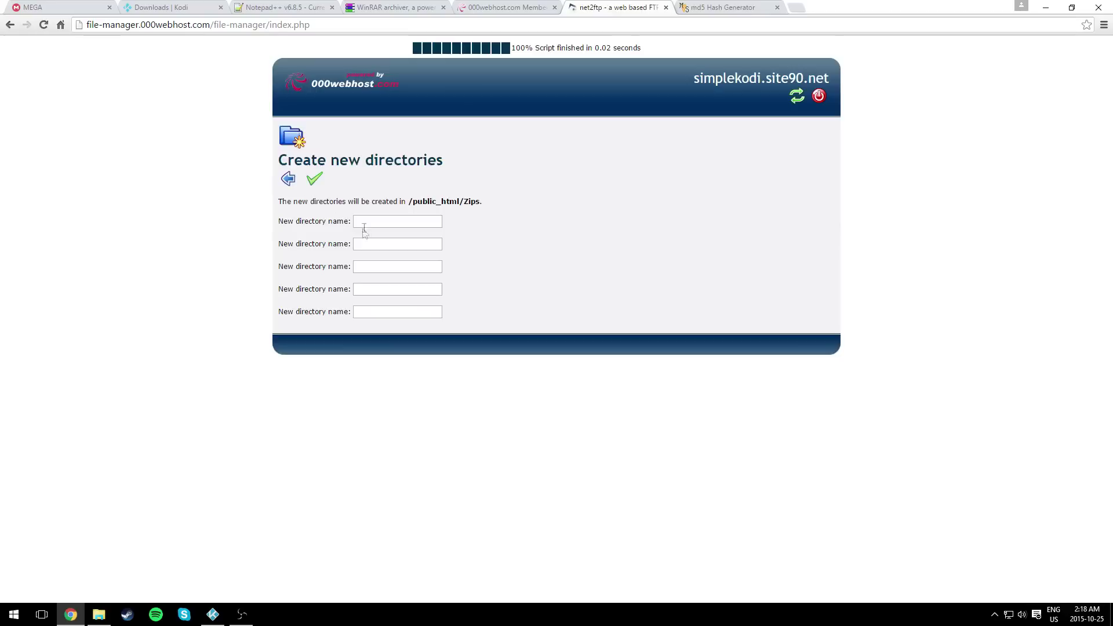
- Copy 'plugin.video.example' from the plugin.video.example-1.0.0 folder's rename box in Explorer
left_click(100, 616)
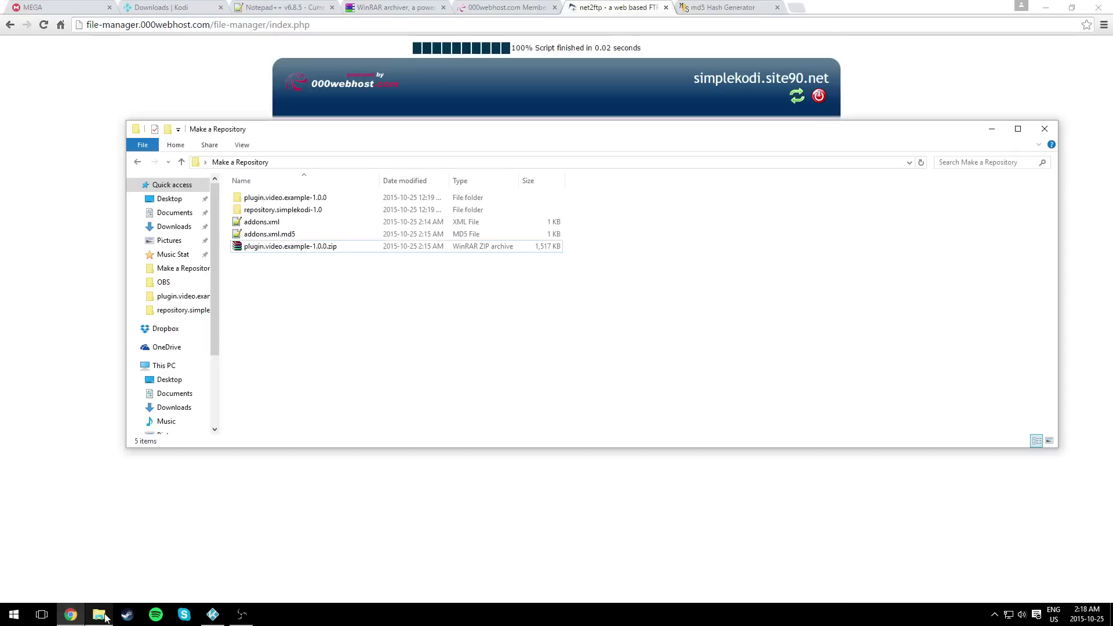
right_click(283, 202)
left_click(328, 507)
left_click(313, 198)
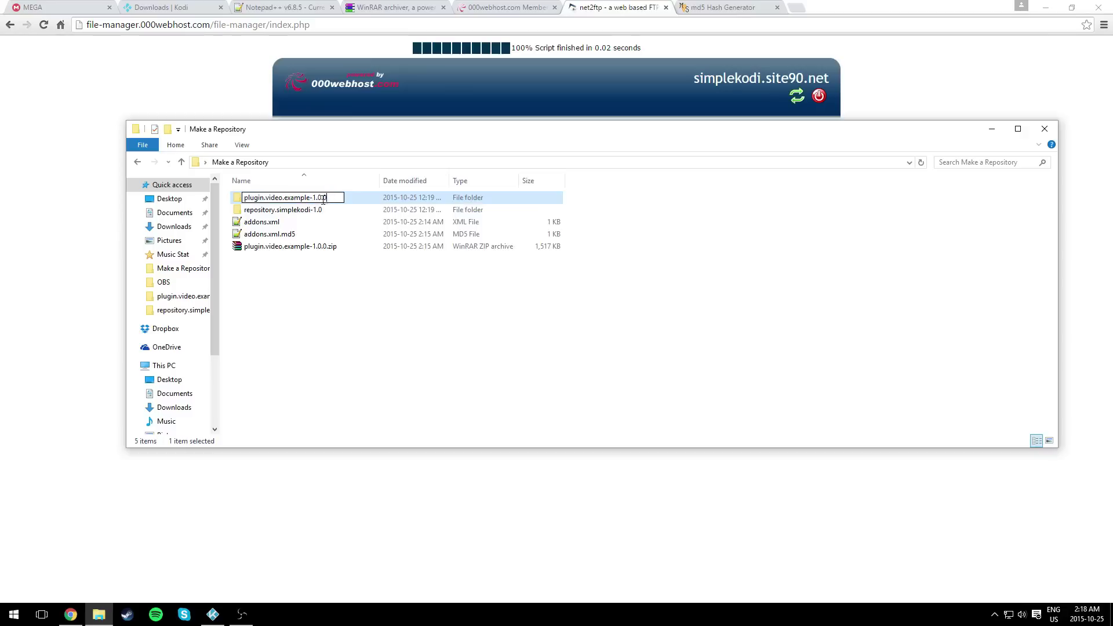
left_click(284, 197)
left_click_drag(309, 198, 257, 200)
right_click(247, 200)
left_click(323, 236)
- Create a plugin.video.example directory in Zips by pasting the copied name
left_click(120, 241)
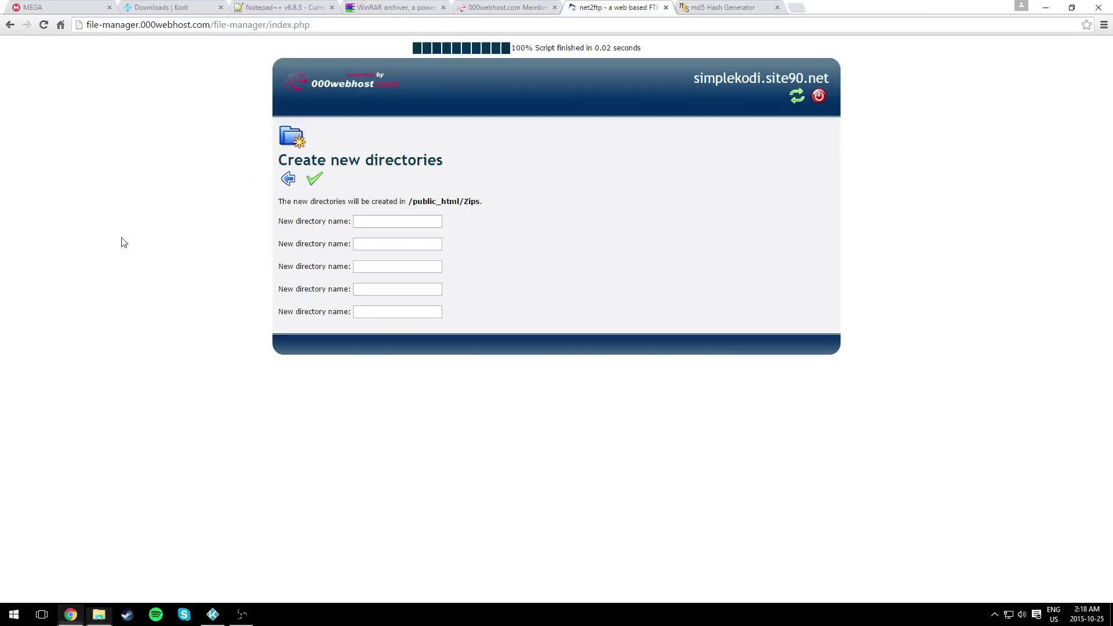
left_click(364, 222)
right_click(364, 222)
left_click(418, 290)
left_click(314, 178)
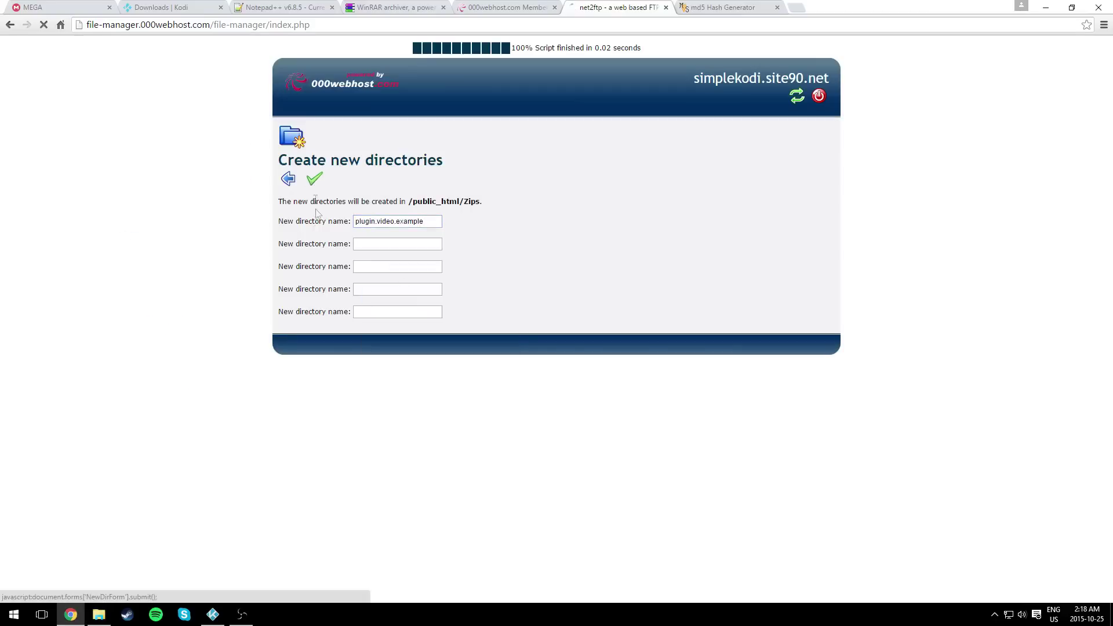
left_click(288, 181)
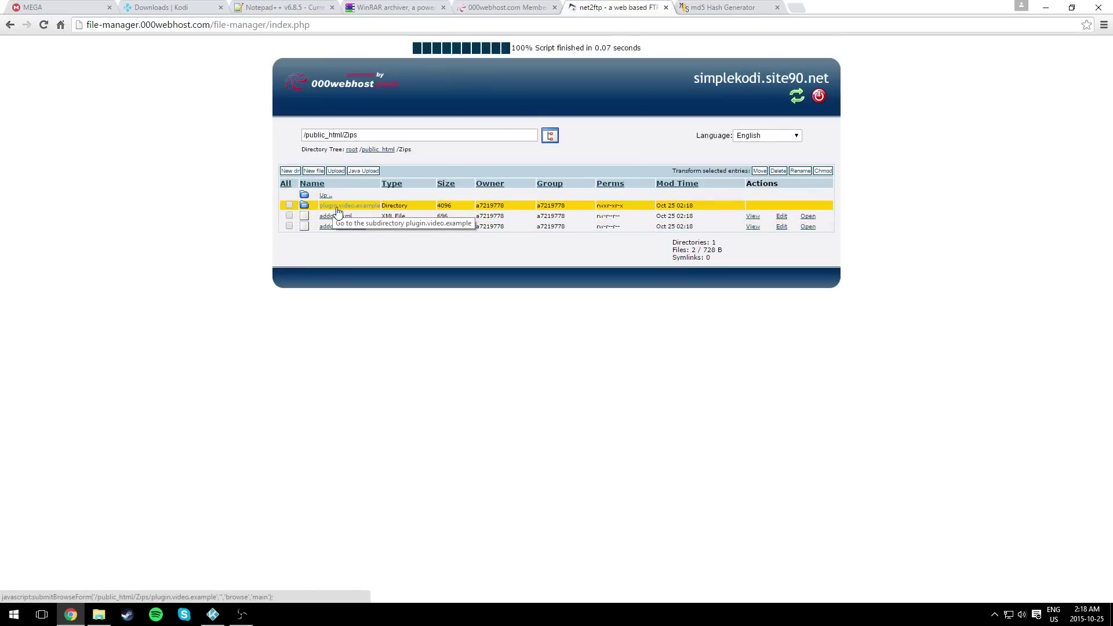
- In the plugin.video.example folder's upload form, attach plugin.video.example-1.0.0.zip to the first slot
left_click(338, 210)
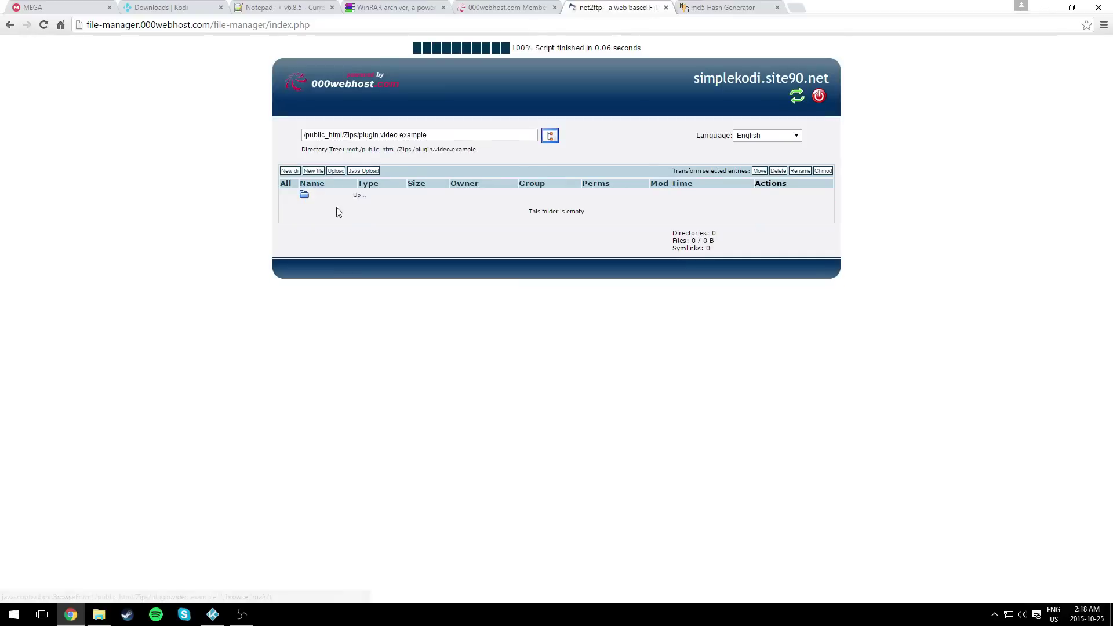
left_click(336, 171)
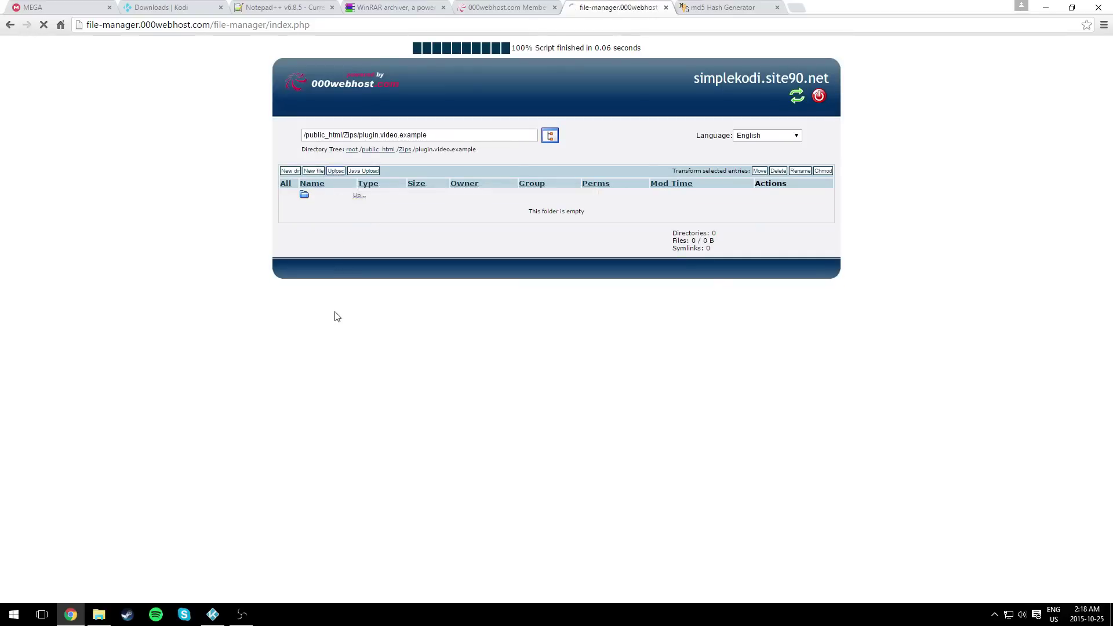
left_click(318, 268)
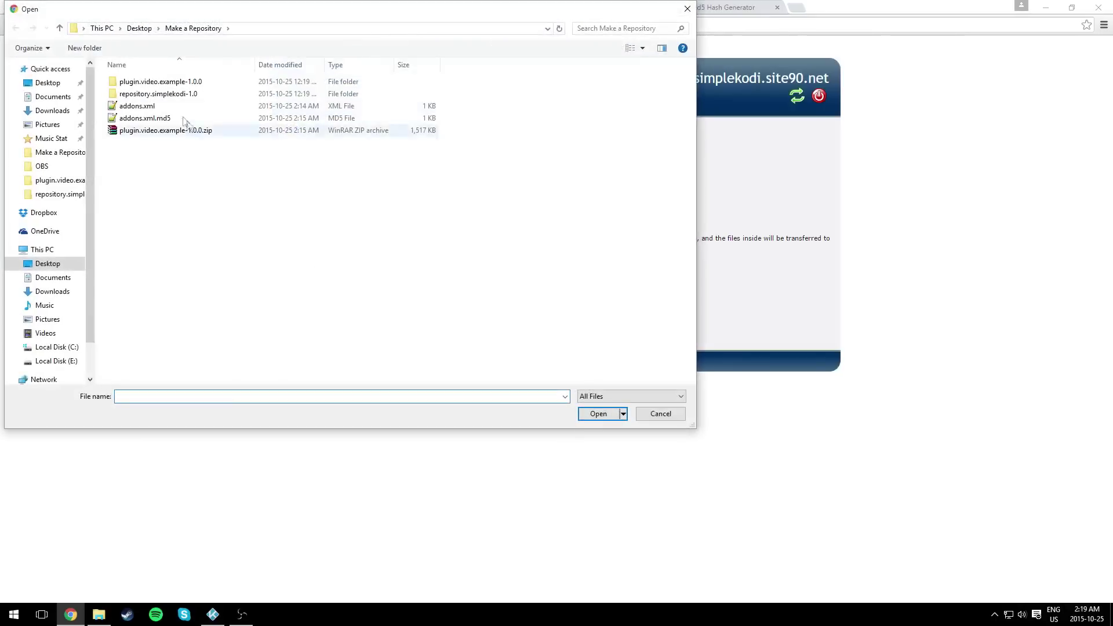
left_click(147, 132)
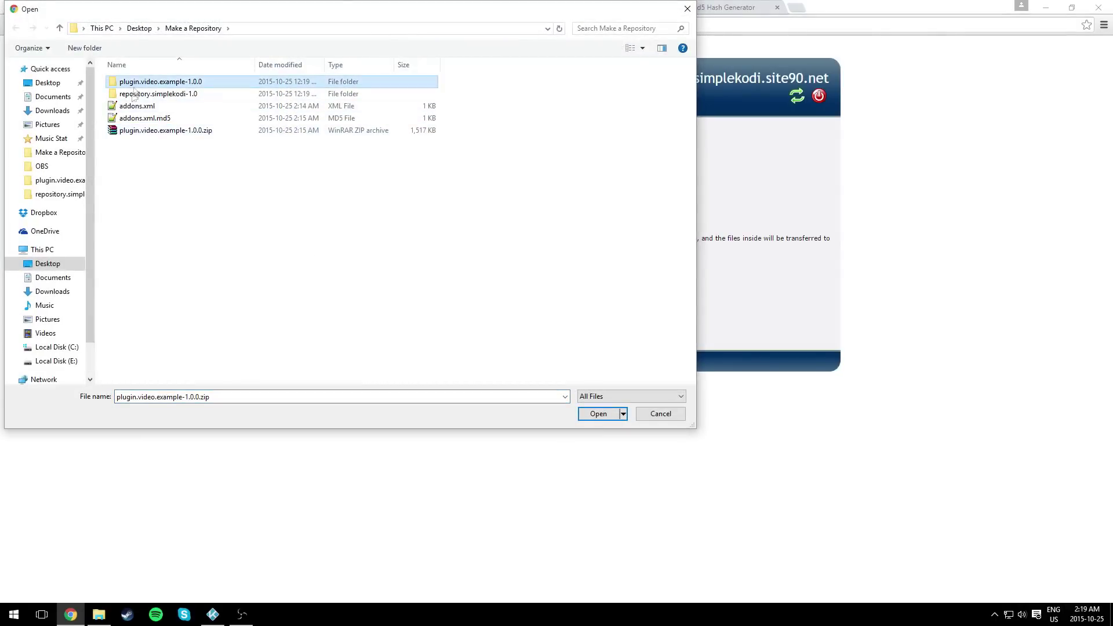
double_click(141, 136)
- Attach changelog.txt, addon.xml, fanart.jpg and icon.png to the next four upload slots
left_click(295, 283)
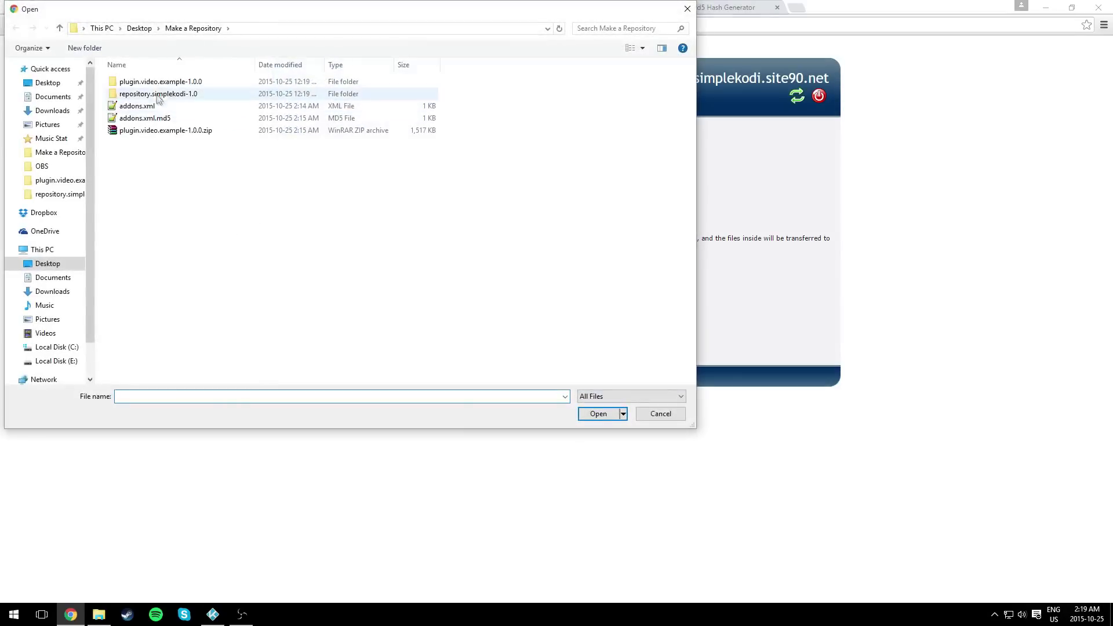
double_click(146, 83)
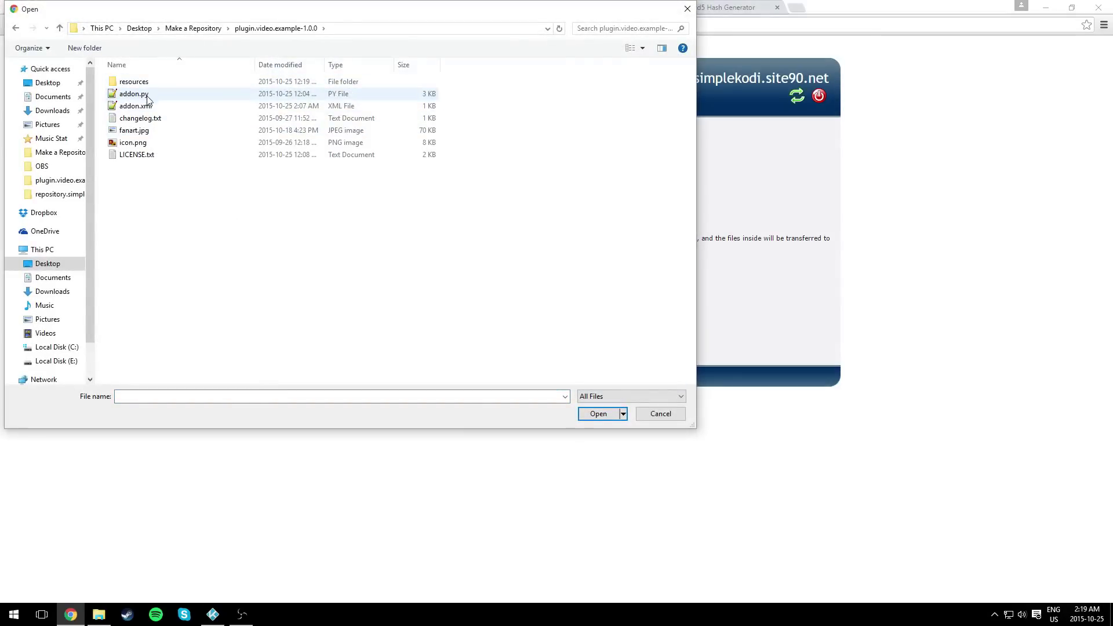
left_click(148, 121)
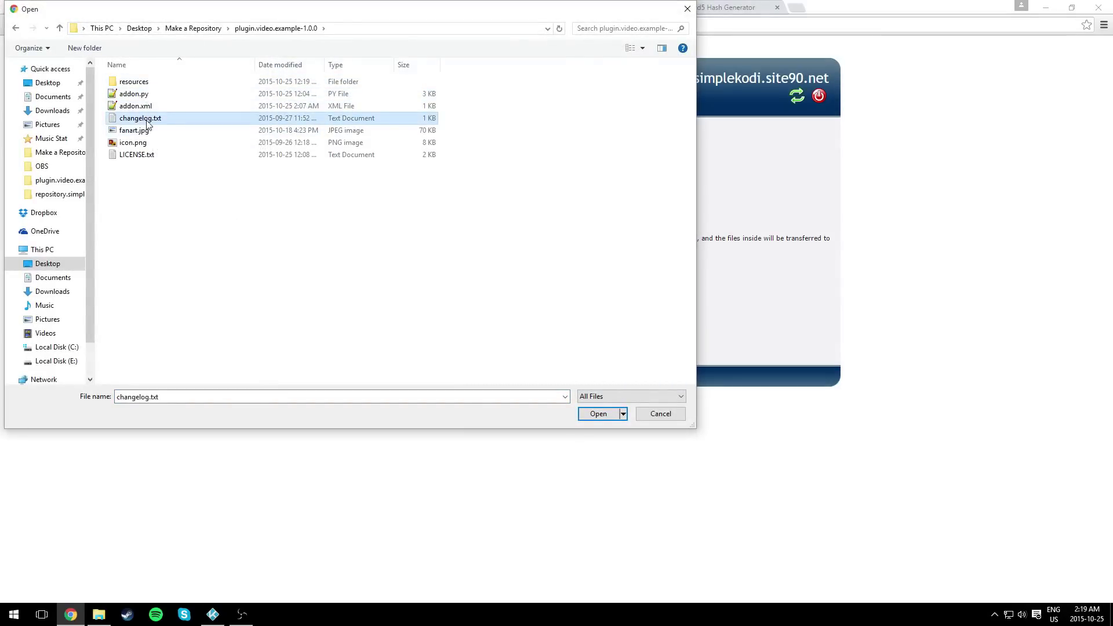
double_click(147, 120)
left_click(299, 296)
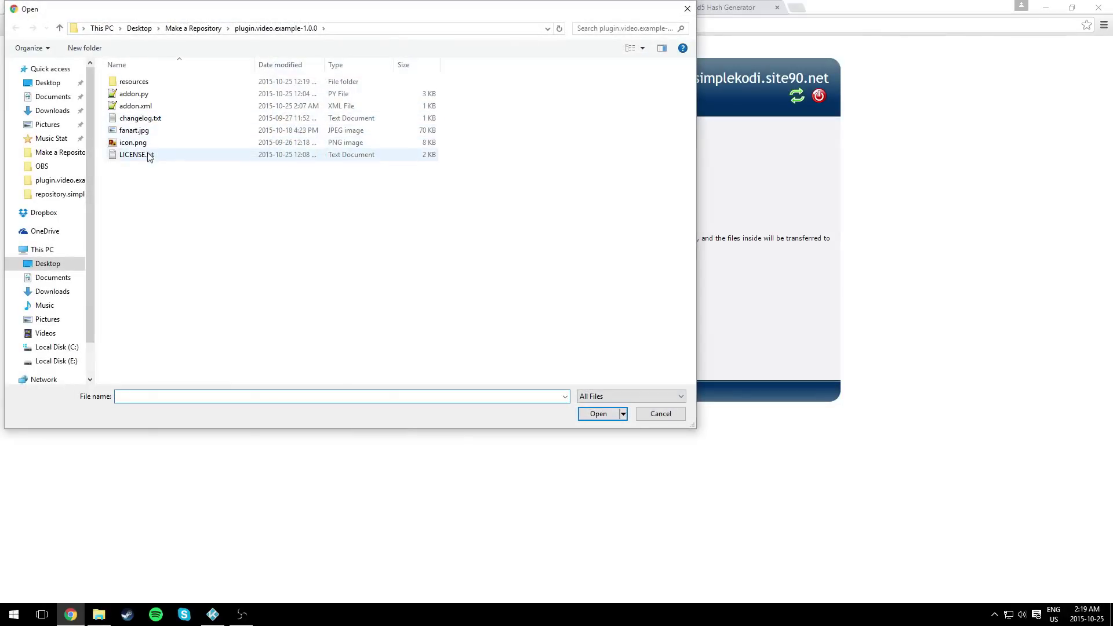
double_click(150, 108)
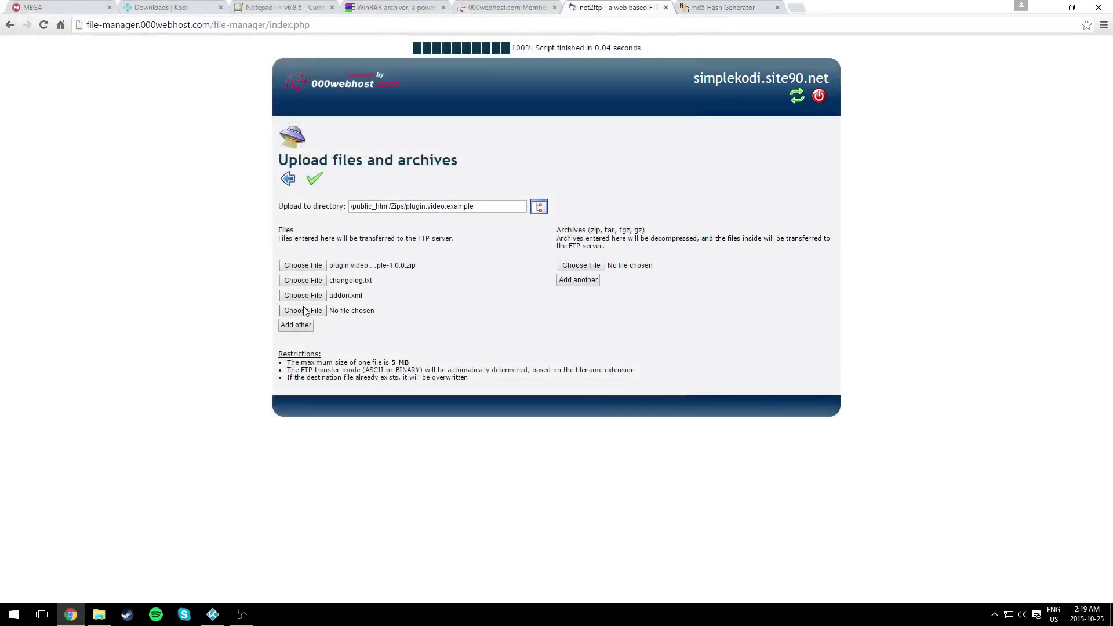
left_click(307, 312)
double_click(194, 131)
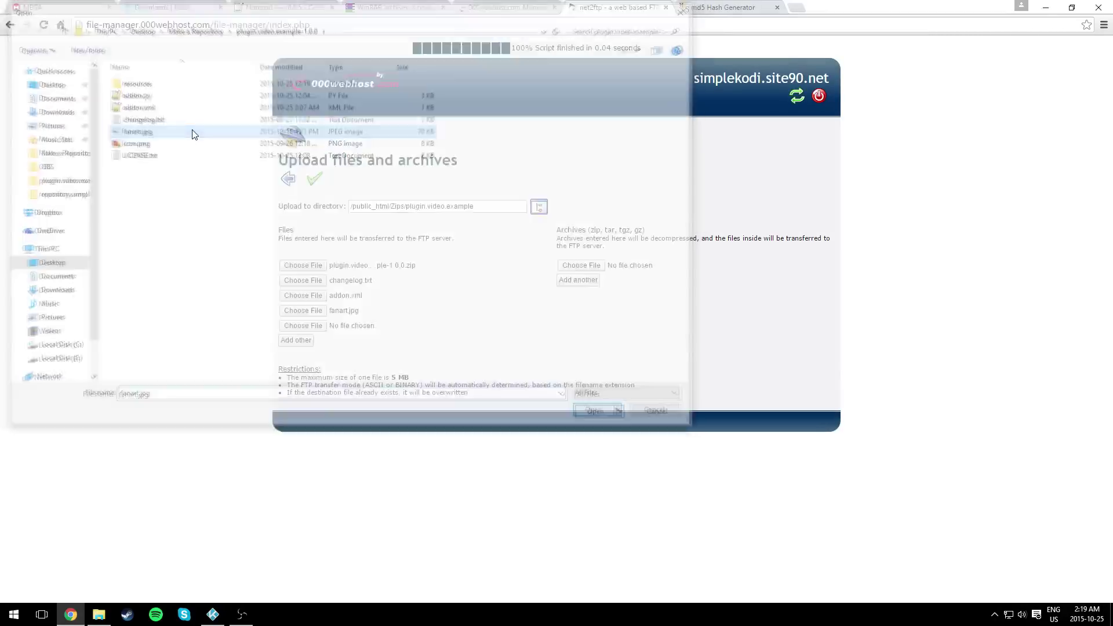
left_click(307, 325)
double_click(145, 143)
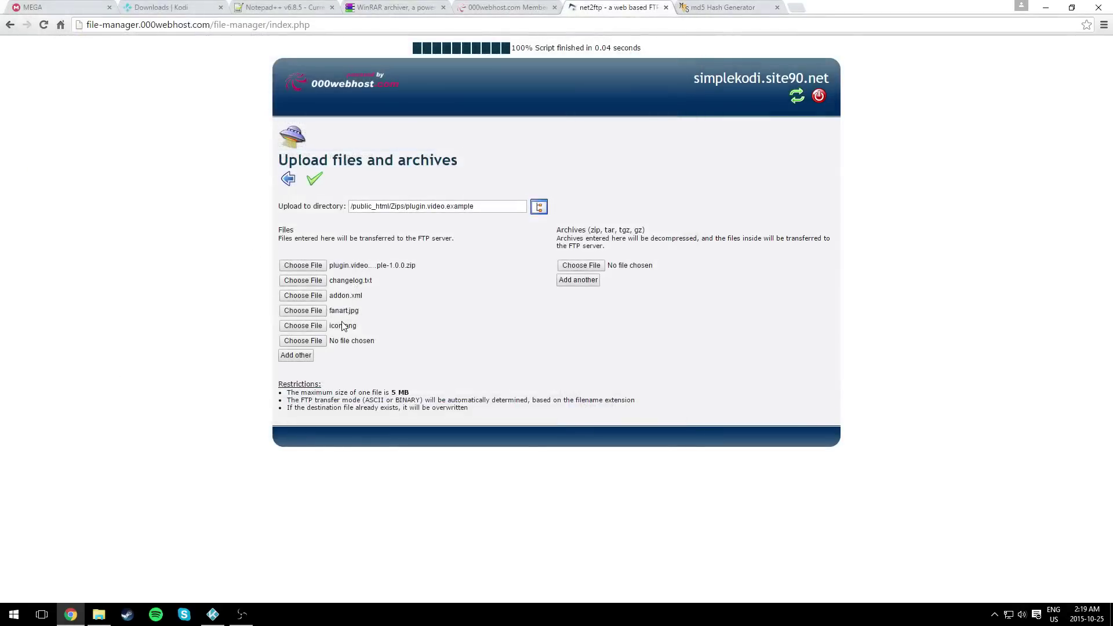
- Upload the five chosen files and return to the Zips folder
left_click(317, 342)
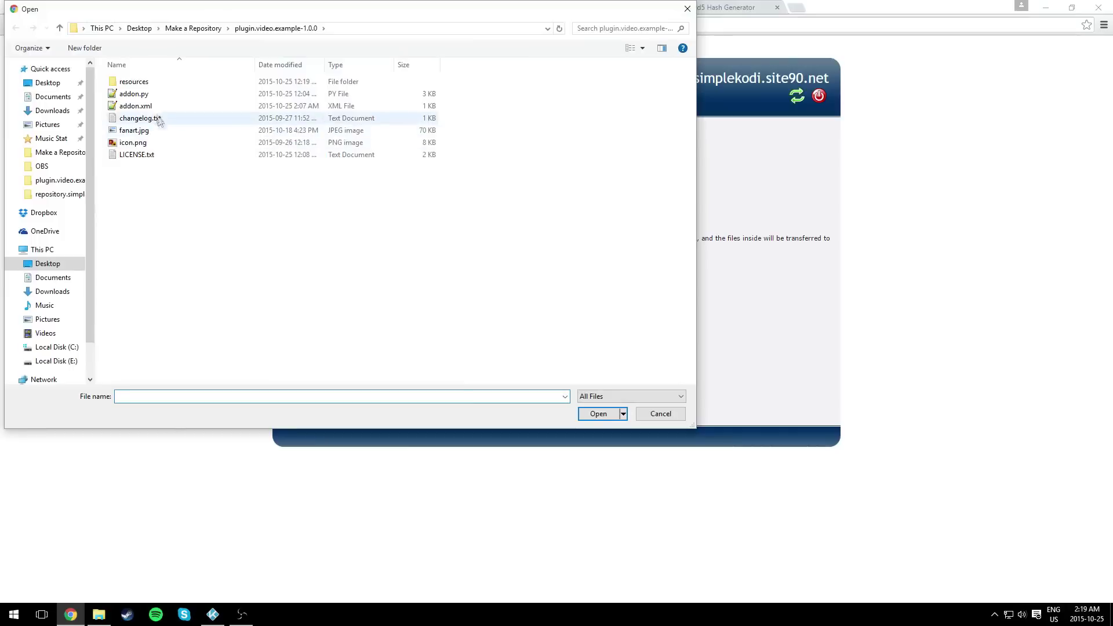
left_click(661, 414)
left_click(313, 180)
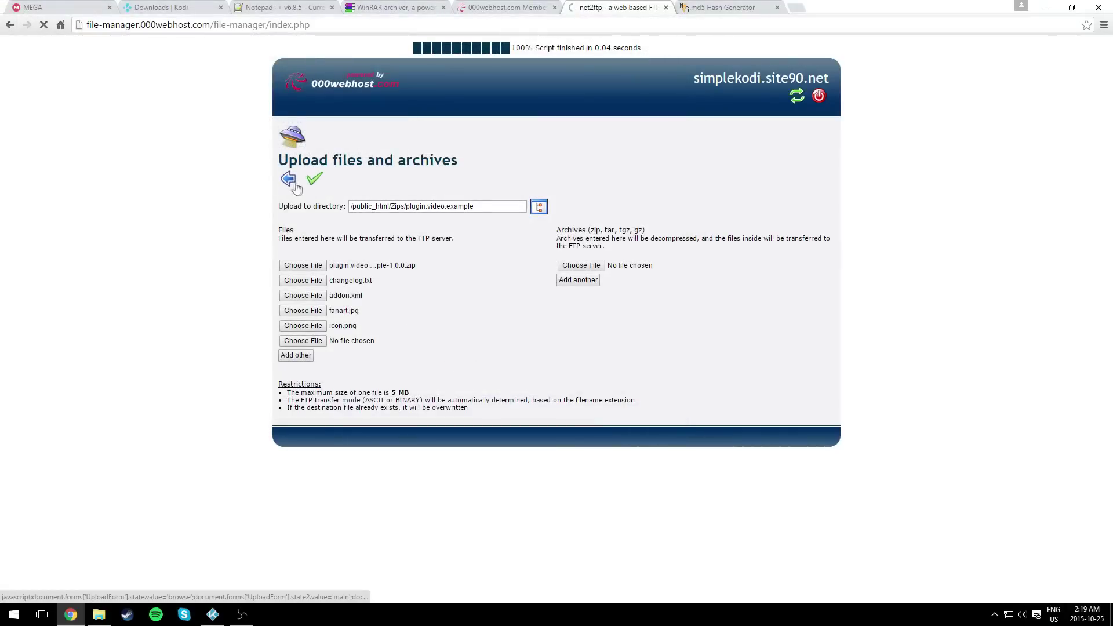
left_click(292, 185)
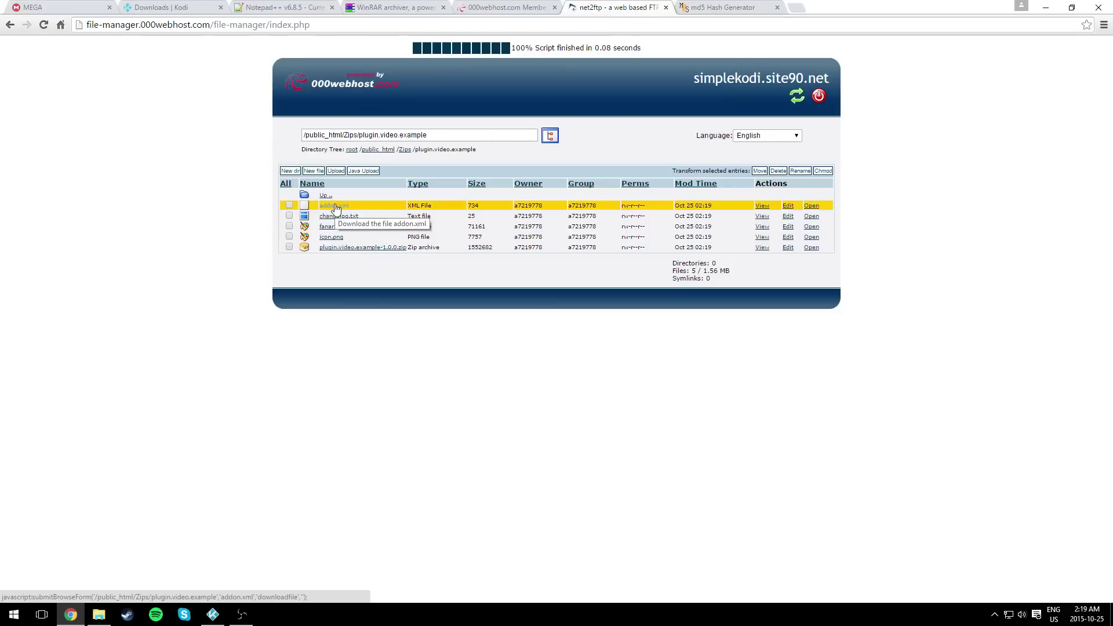
left_click(404, 149)
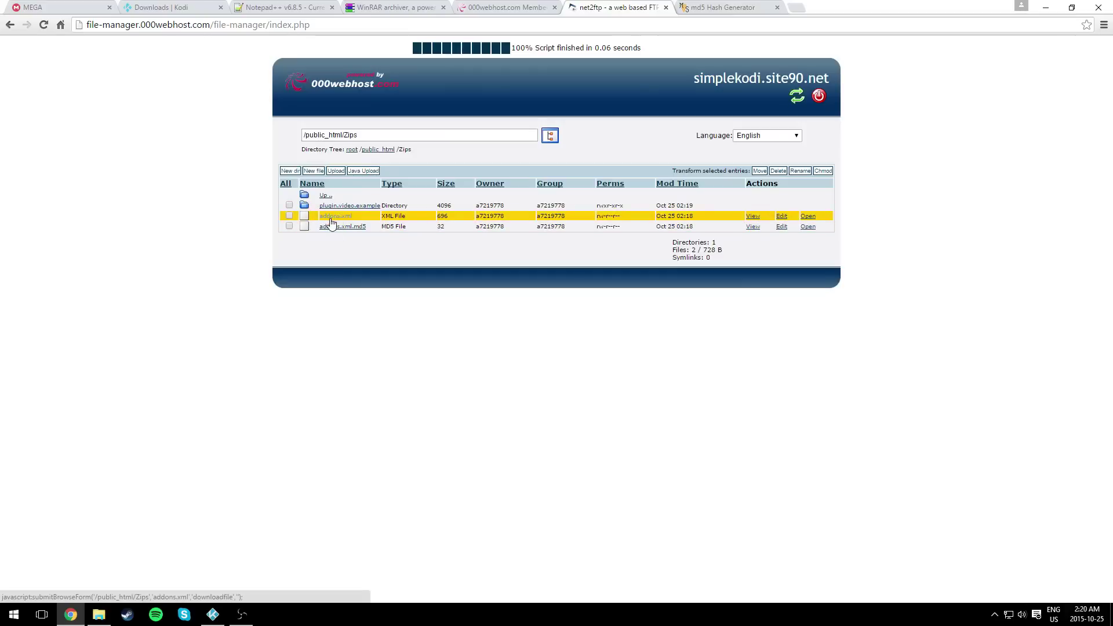
- Open the uploaded addons.xml in the browser and copy its web address
left_click(808, 216)
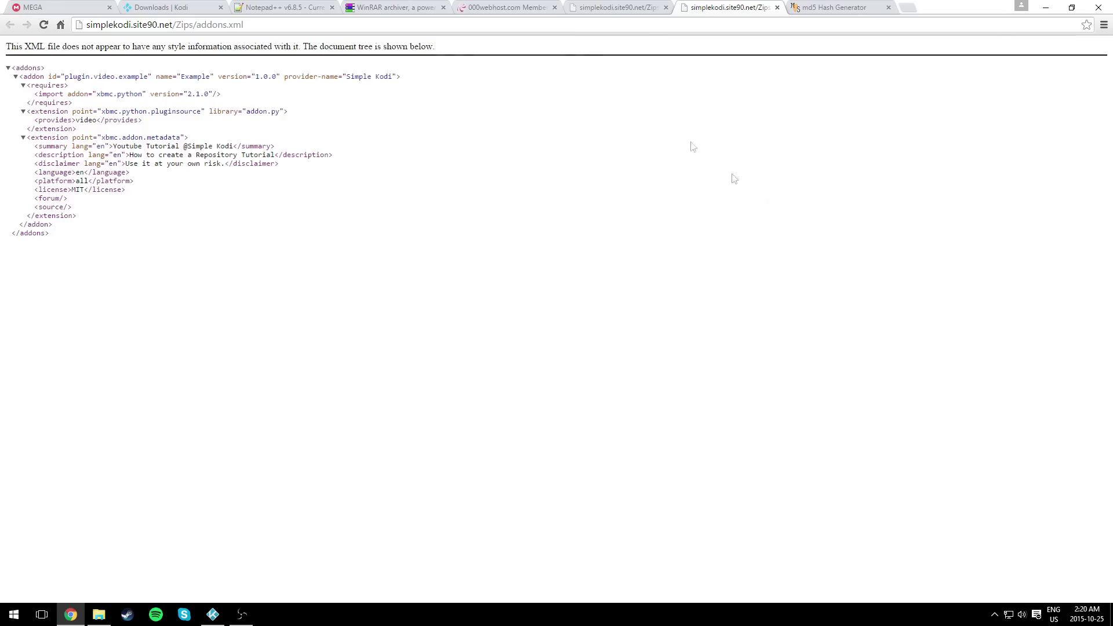
left_click(250, 25)
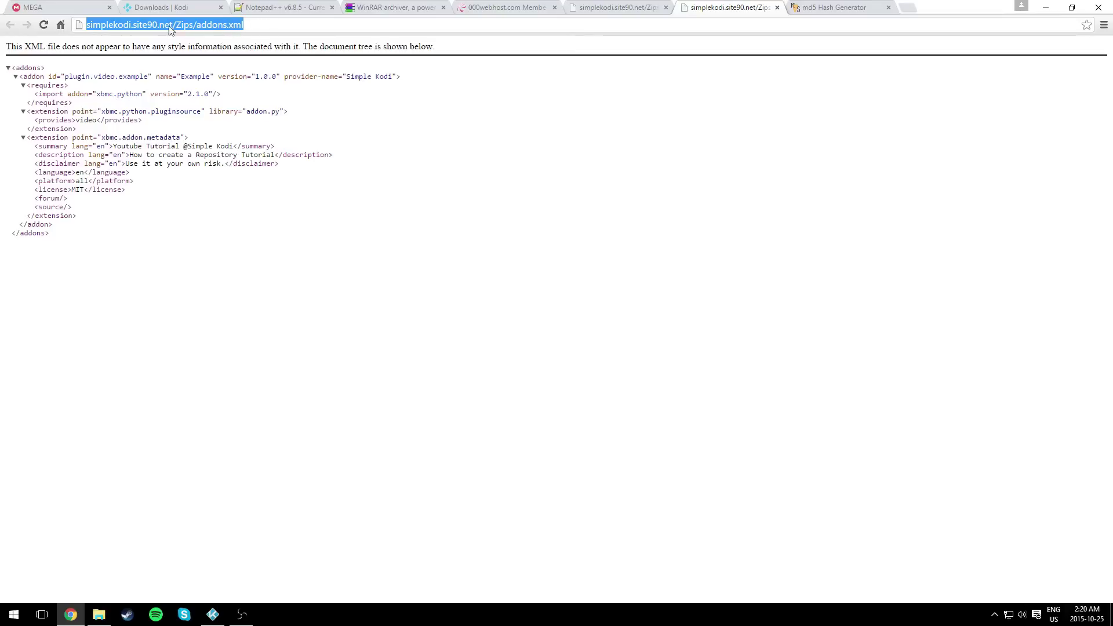
right_click(236, 23)
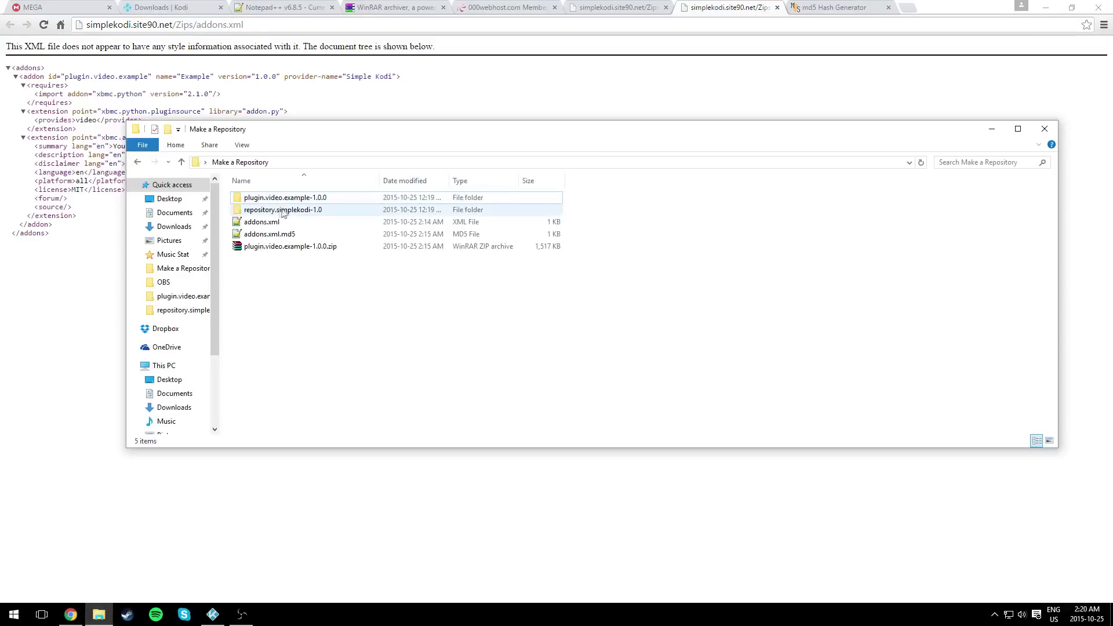
- In repository.simplekodi-1.0's addon.xml, paste the copied URL over addons.xml on line 4
left_click(231, 212)
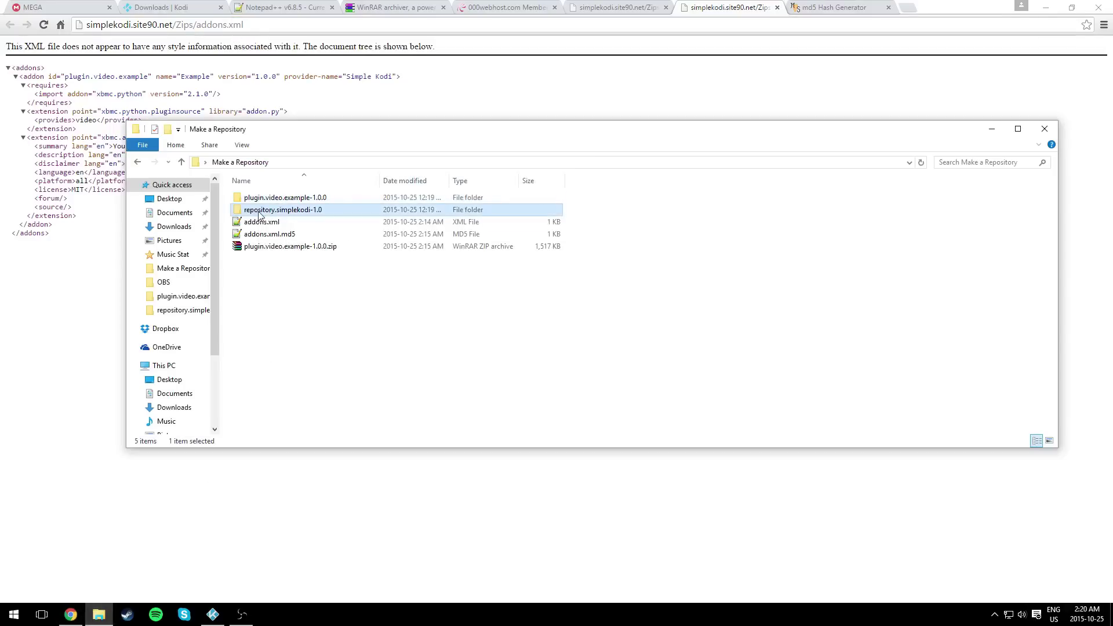
double_click(259, 211)
double_click(264, 199)
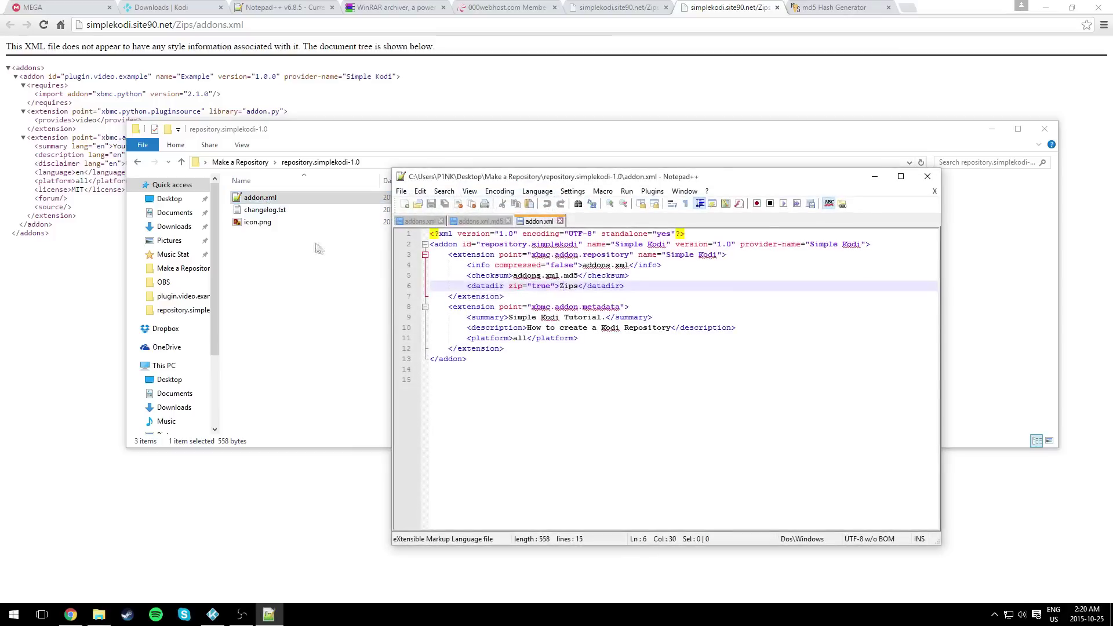
left_click(532, 382)
left_click_drag(585, 265, 628, 266)
key("ctrl+v")
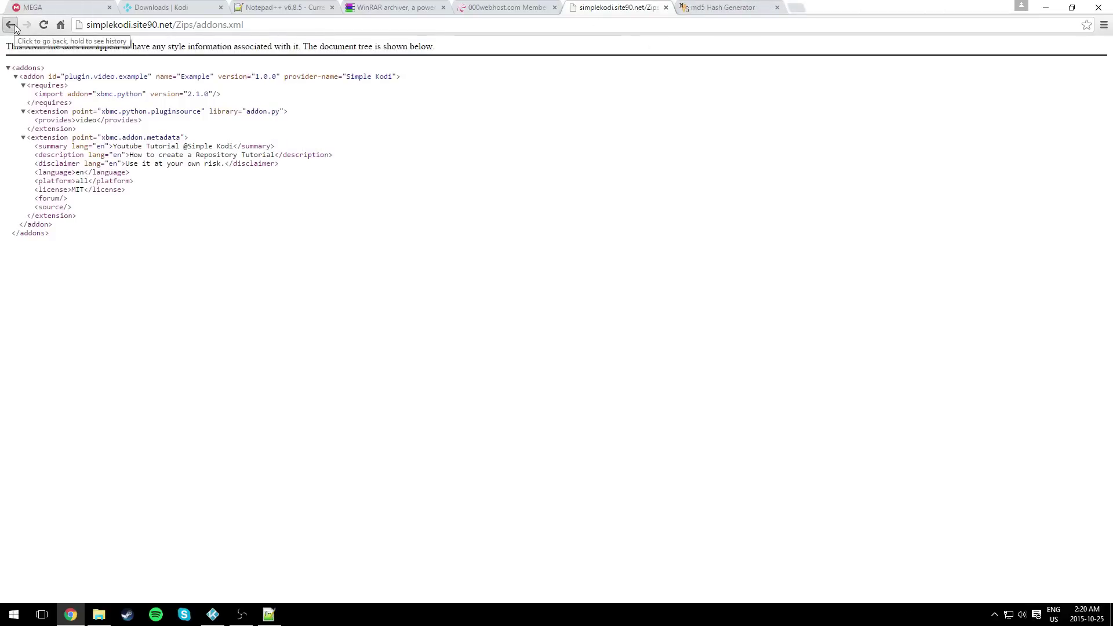
left_click(44, 26)
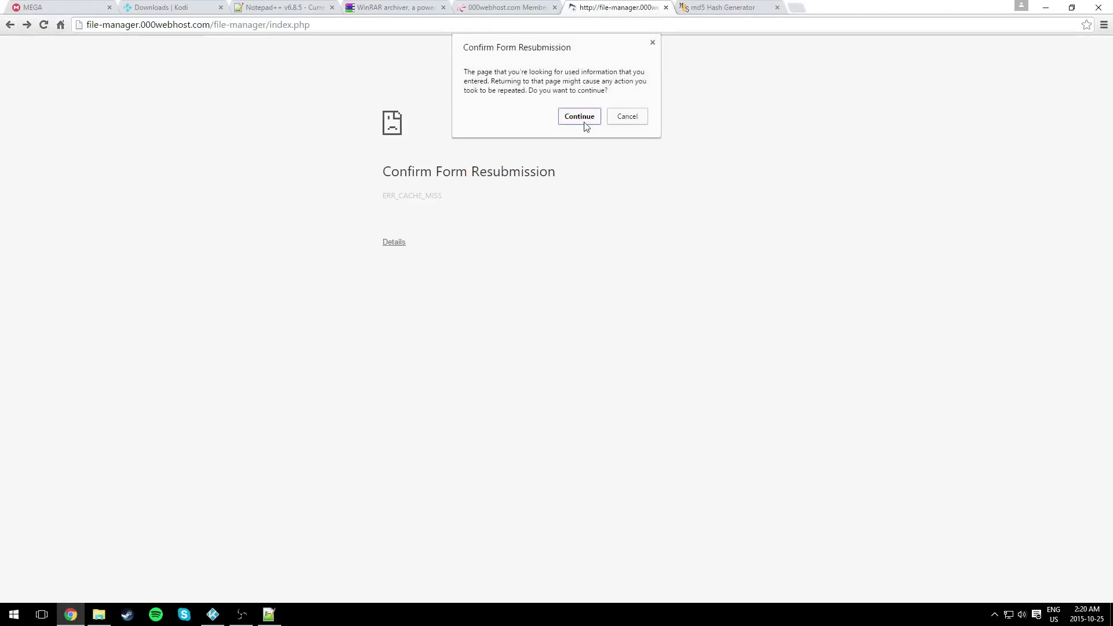
- Reload the file listing and open addons.xml.md5 in a new tab to grab its URL
left_click(581, 119)
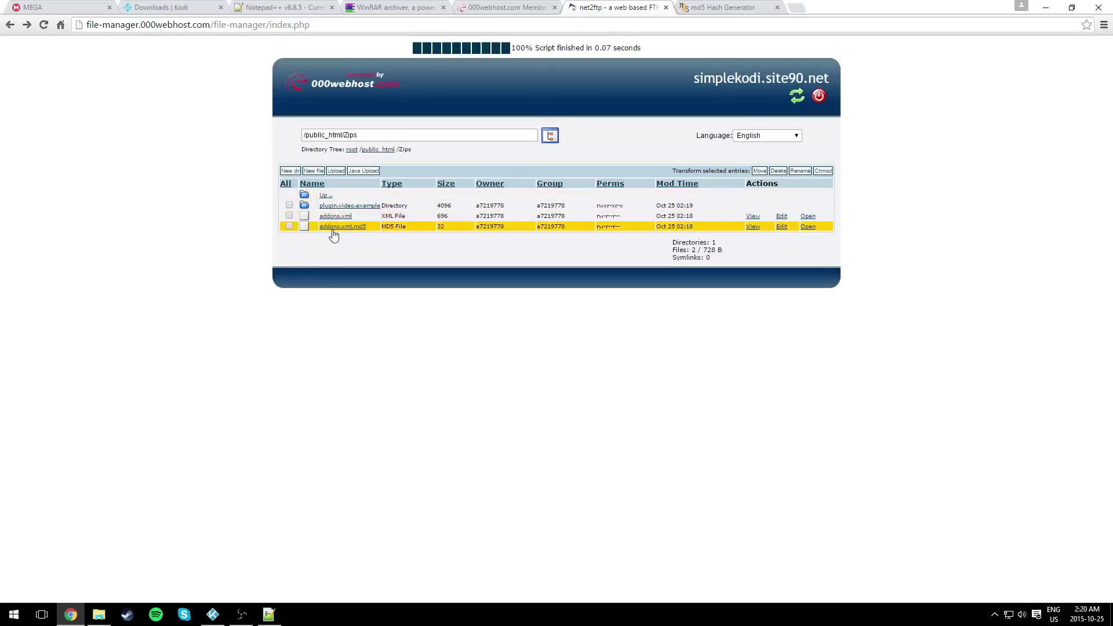
left_click(355, 229)
left_click(806, 231)
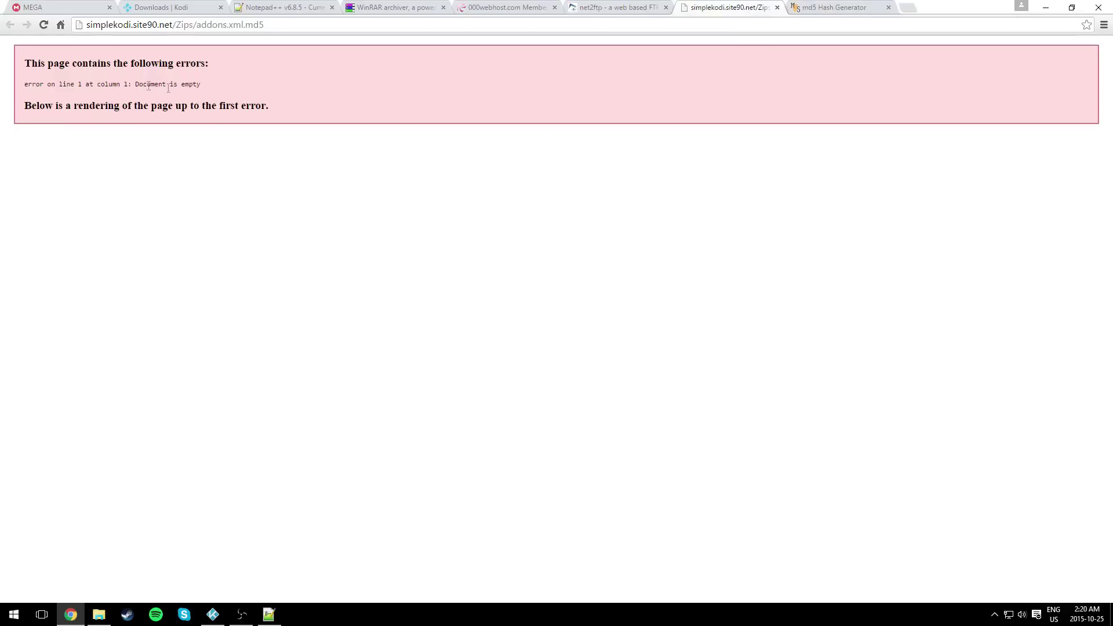
left_click_drag(310, 119, 25, 62)
left_click(180, 125)
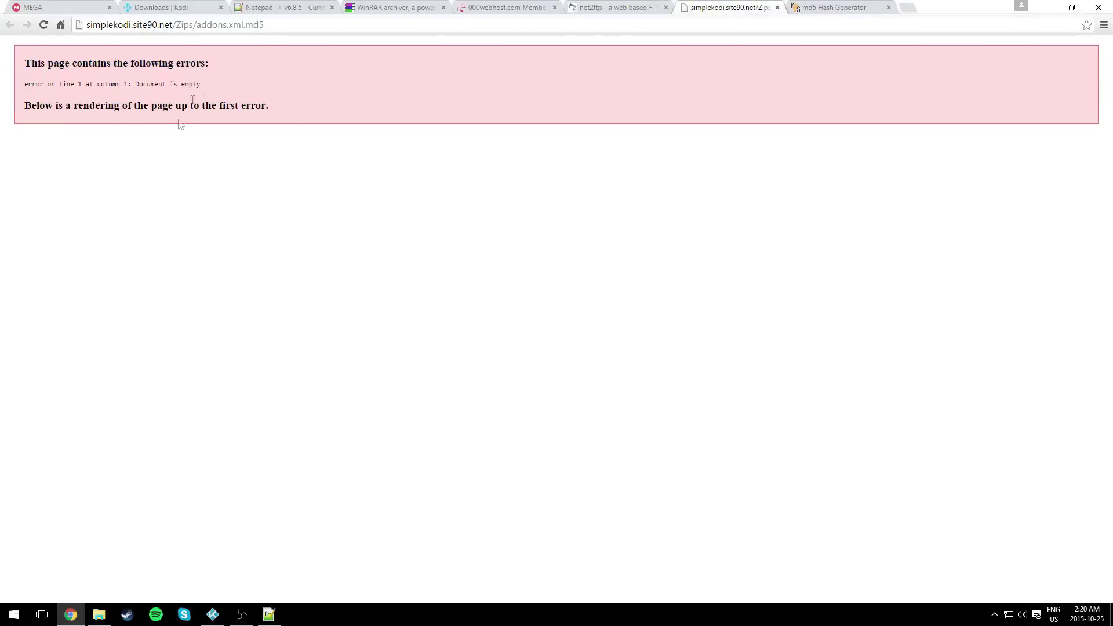
left_click(255, 25)
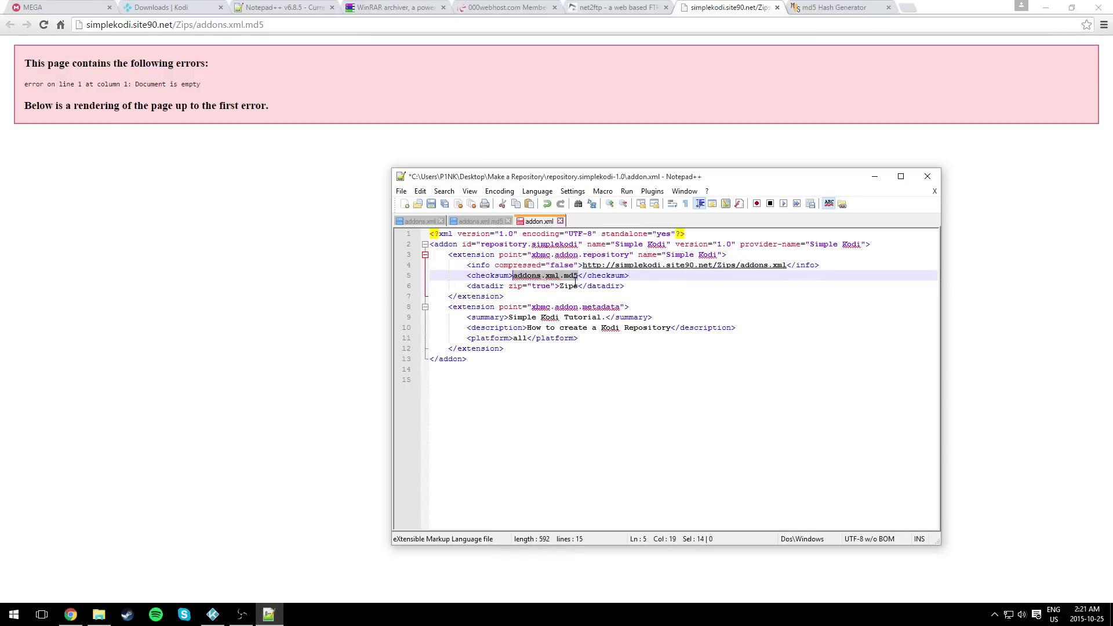
key("ctrl+v")
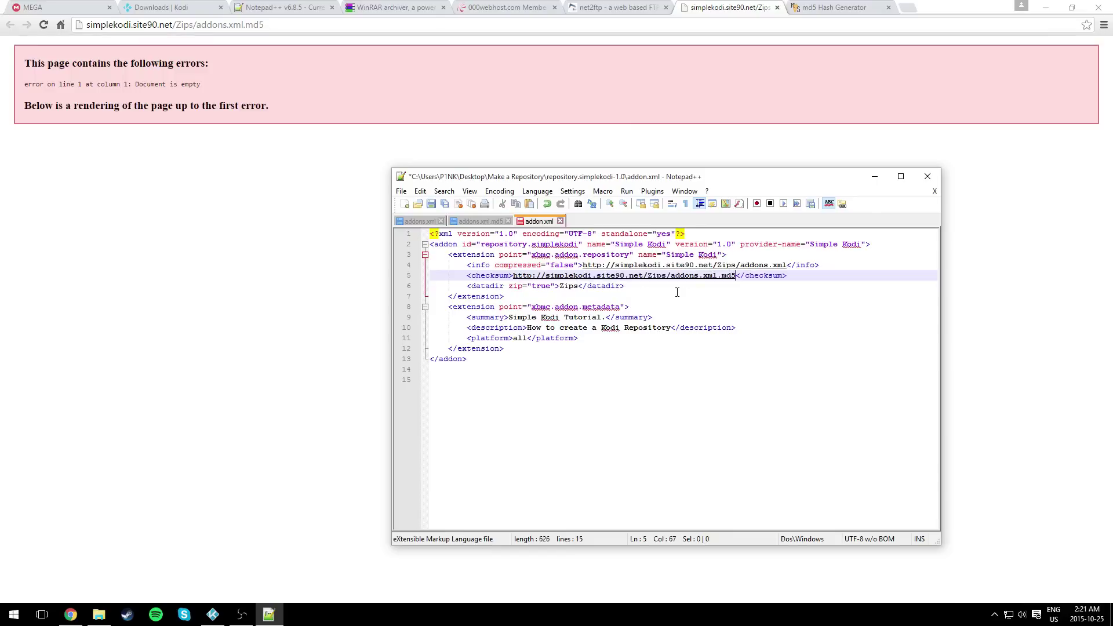
left_click(578, 288)
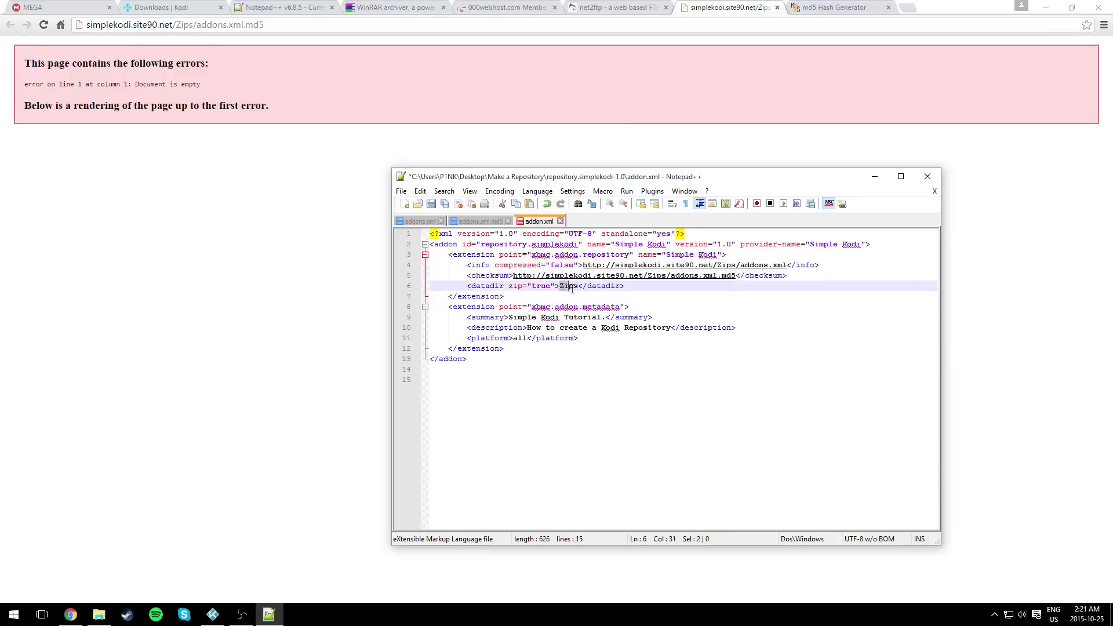
left_click(283, 304)
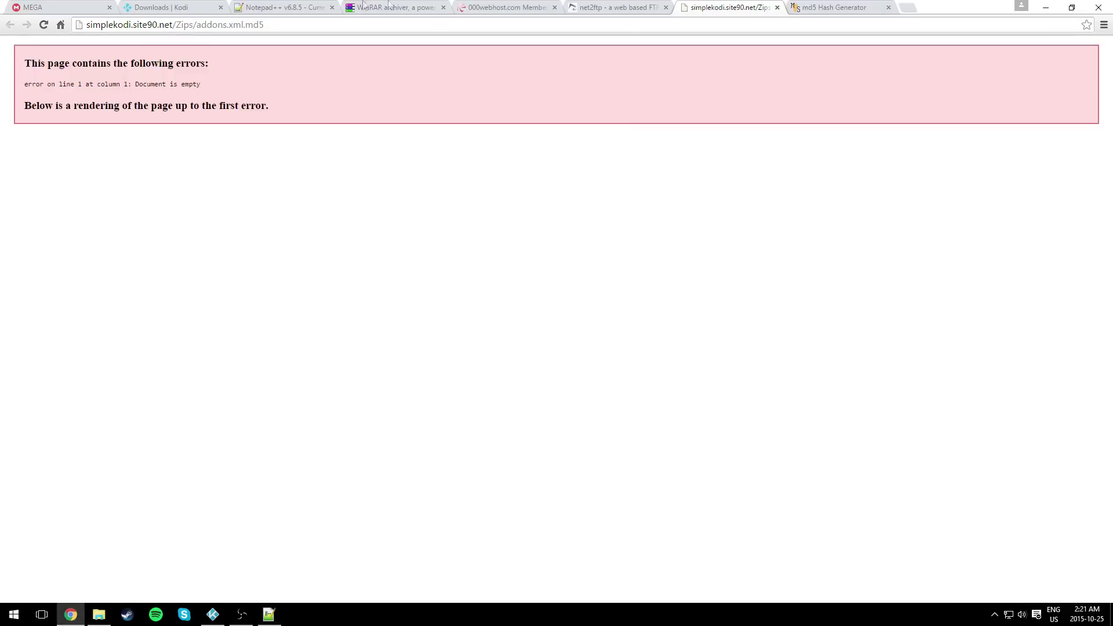
left_click(644, 6)
left_click(766, 8)
left_click(777, 7)
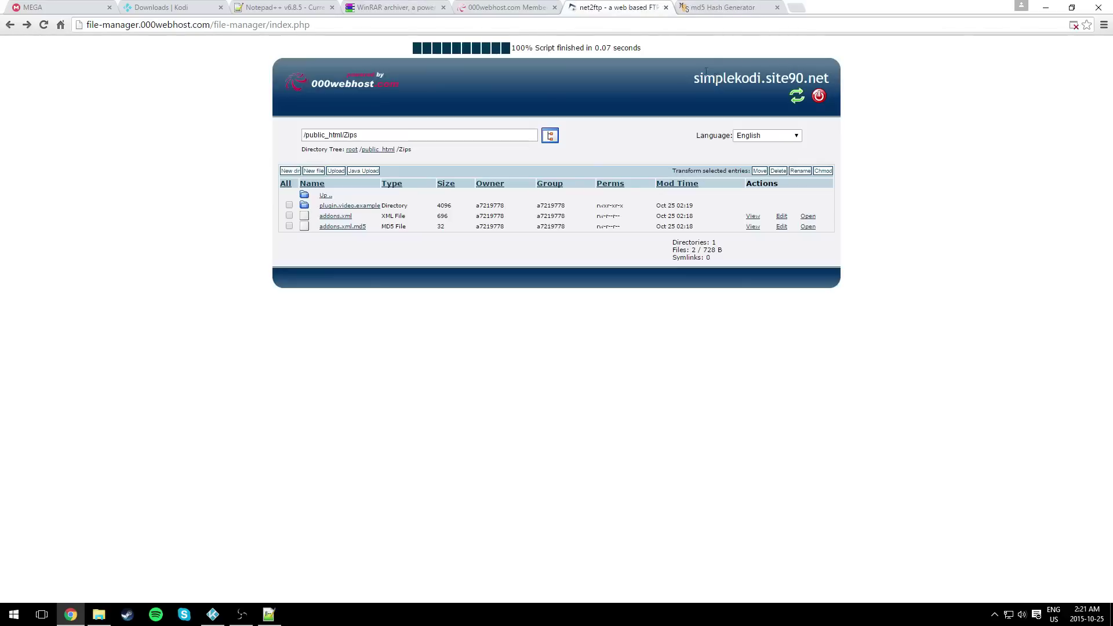
left_click_drag(708, 79, 342, 81)
left_click(821, 77)
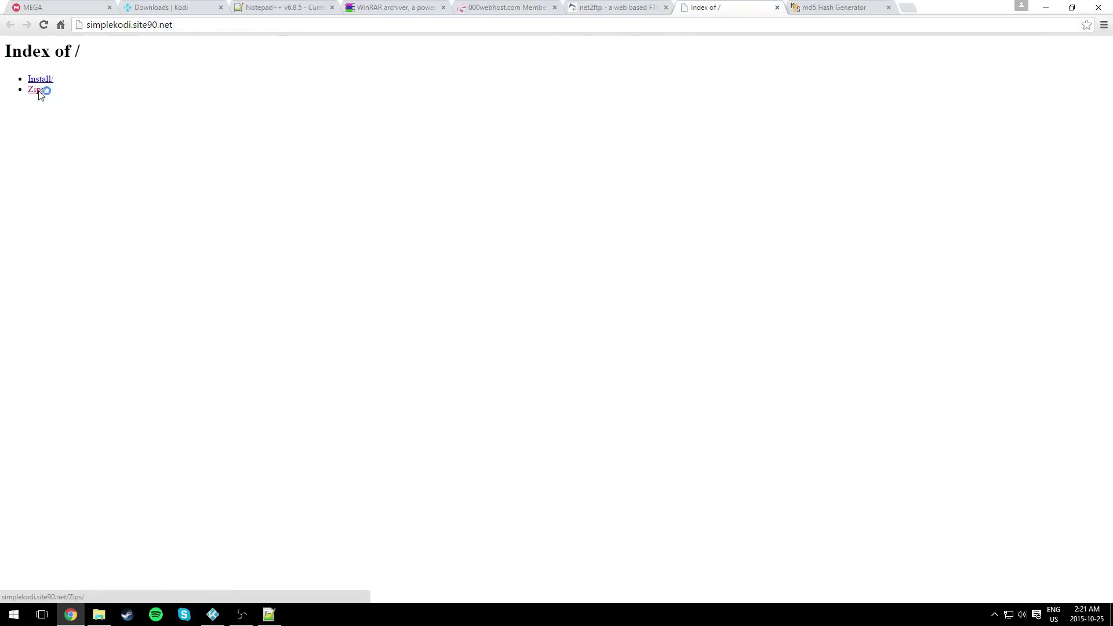
left_click(36, 90)
left_click(233, 24)
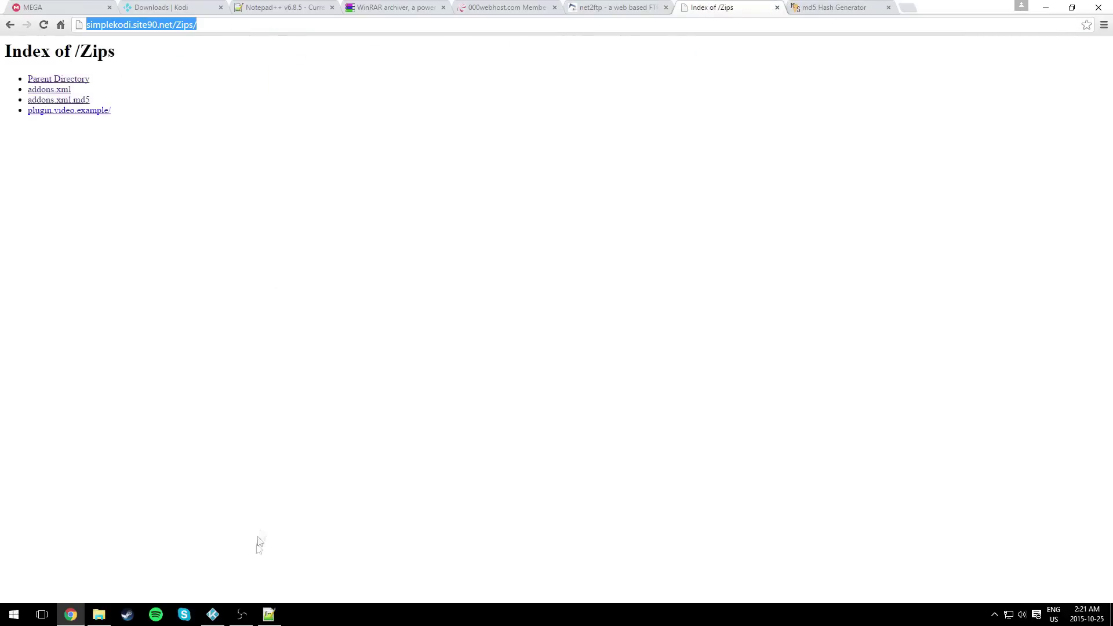
- Replace Zips on line 6 with the copied folder URL, then save and close addon.xml
left_click(269, 615)
left_click(579, 288)
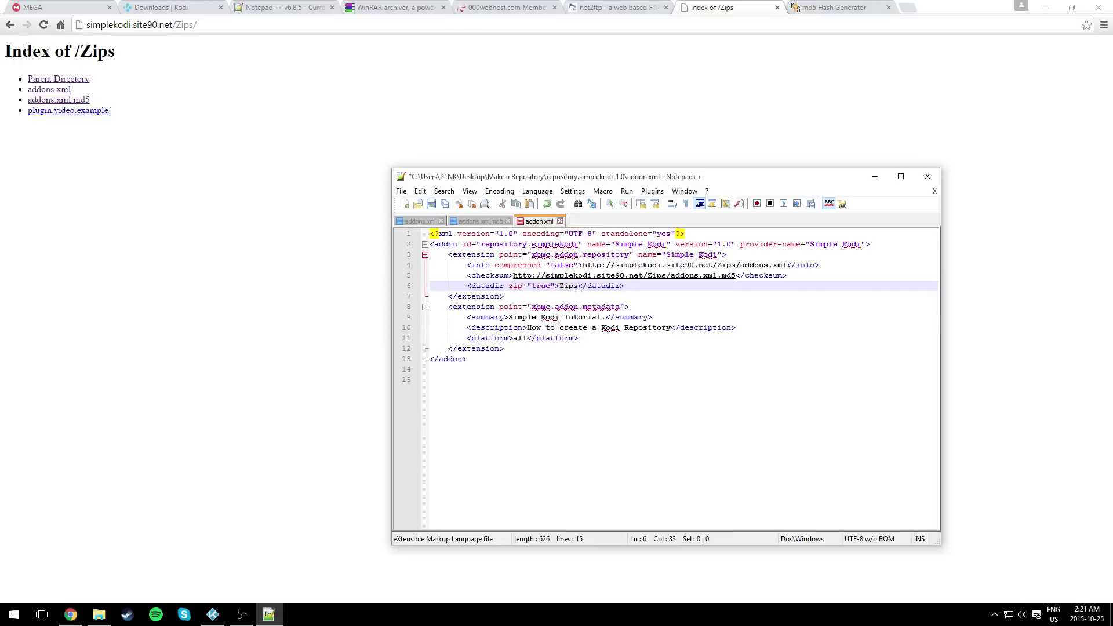
double_click(564, 288)
key("ctrl+v")
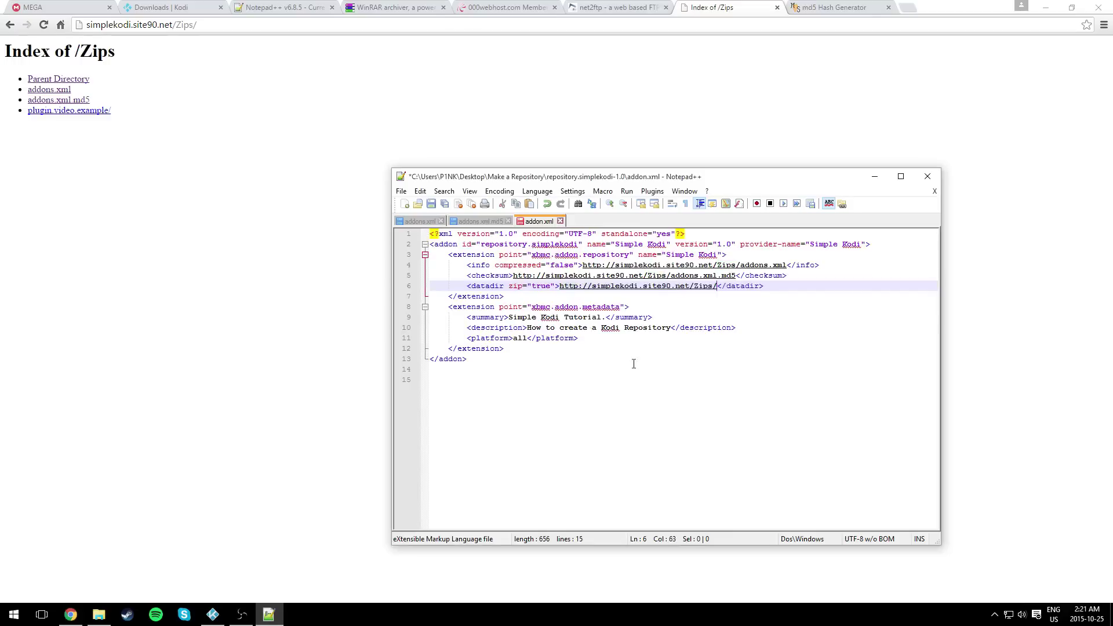
left_click_drag(579, 246, 532, 248)
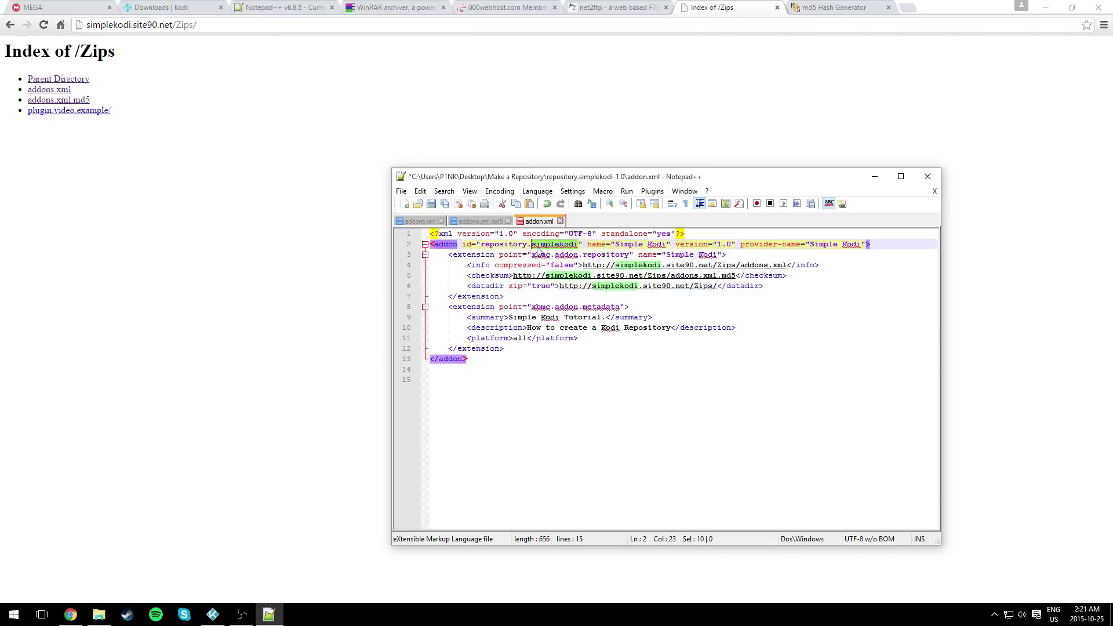
left_click(633, 244)
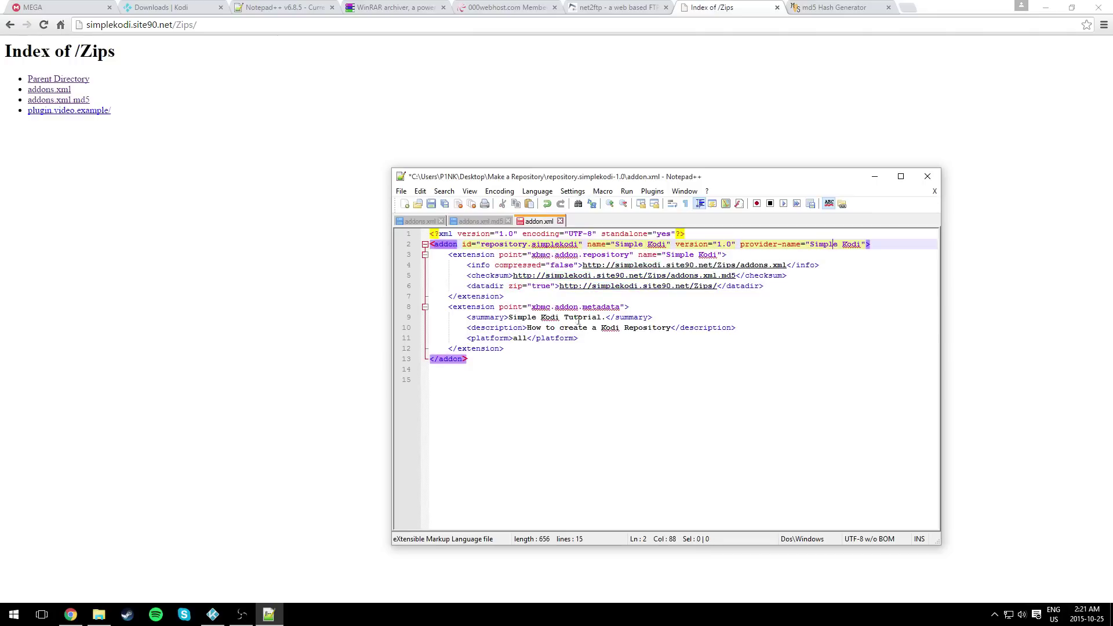
left_click(431, 203)
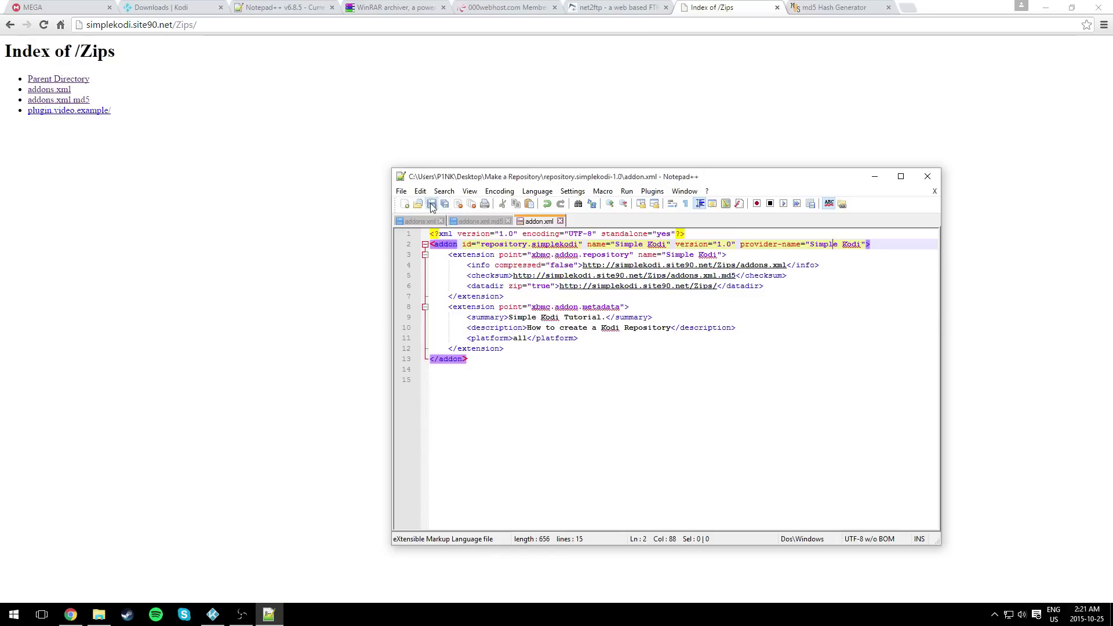
left_click(927, 176)
left_click(98, 614)
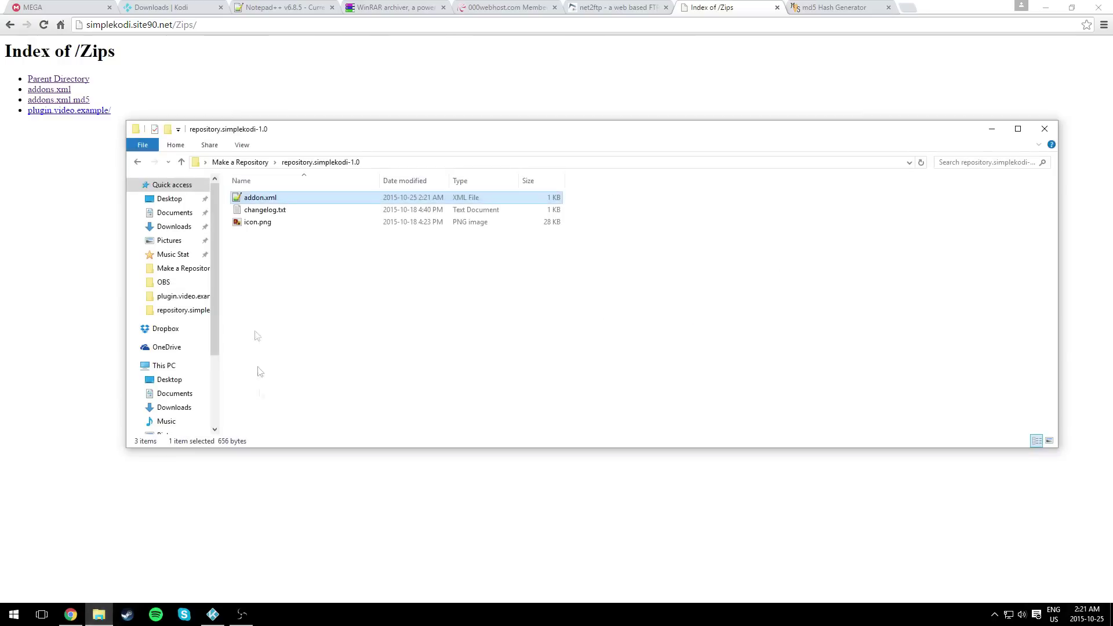
- Review changelog.txt and the repository's addon.xml, then return to Make a Repository
left_click(268, 222)
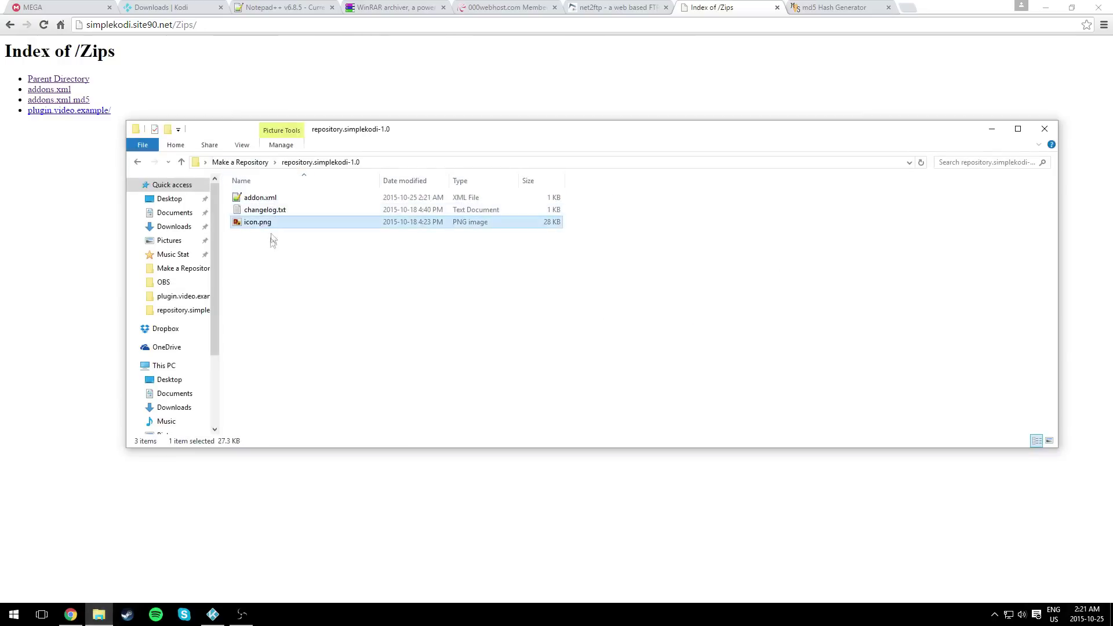
left_click(271, 241)
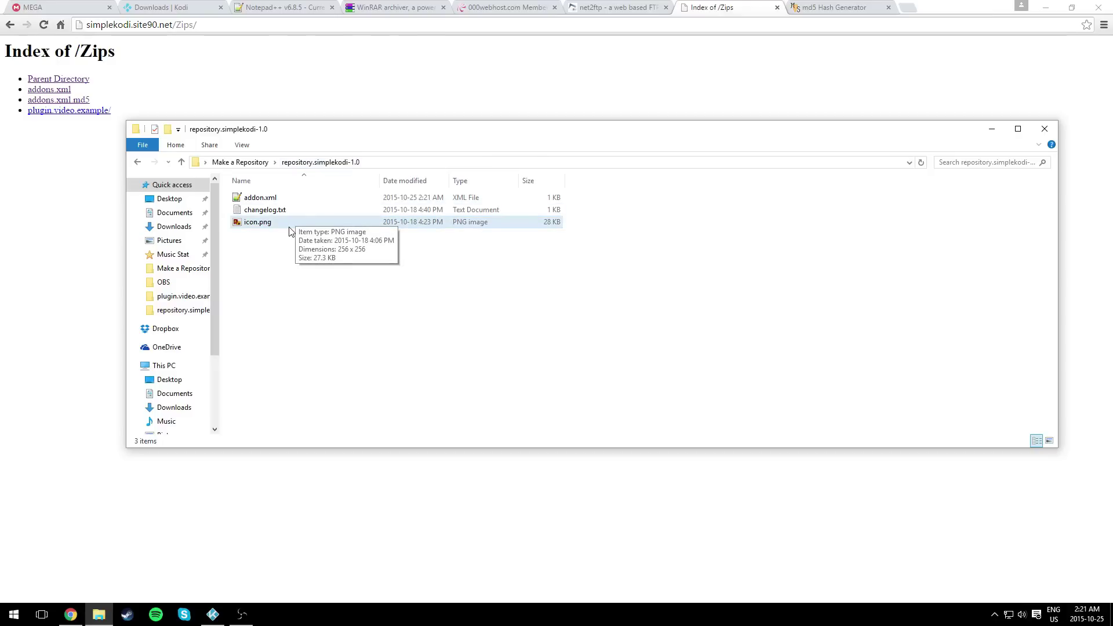
double_click(272, 211)
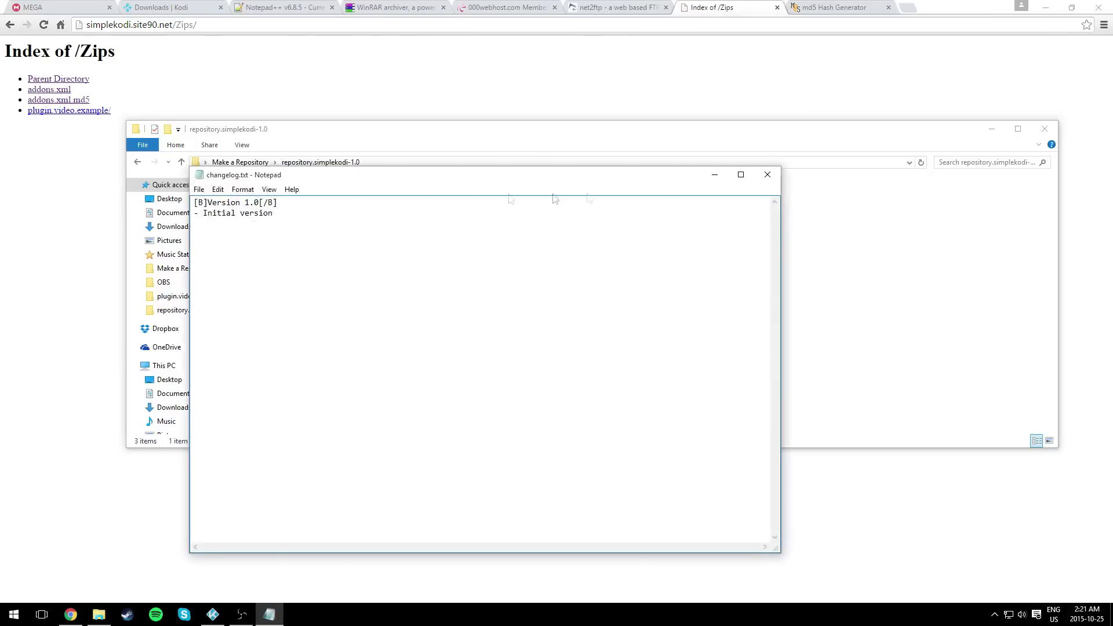
left_click(767, 174)
left_click(255, 162)
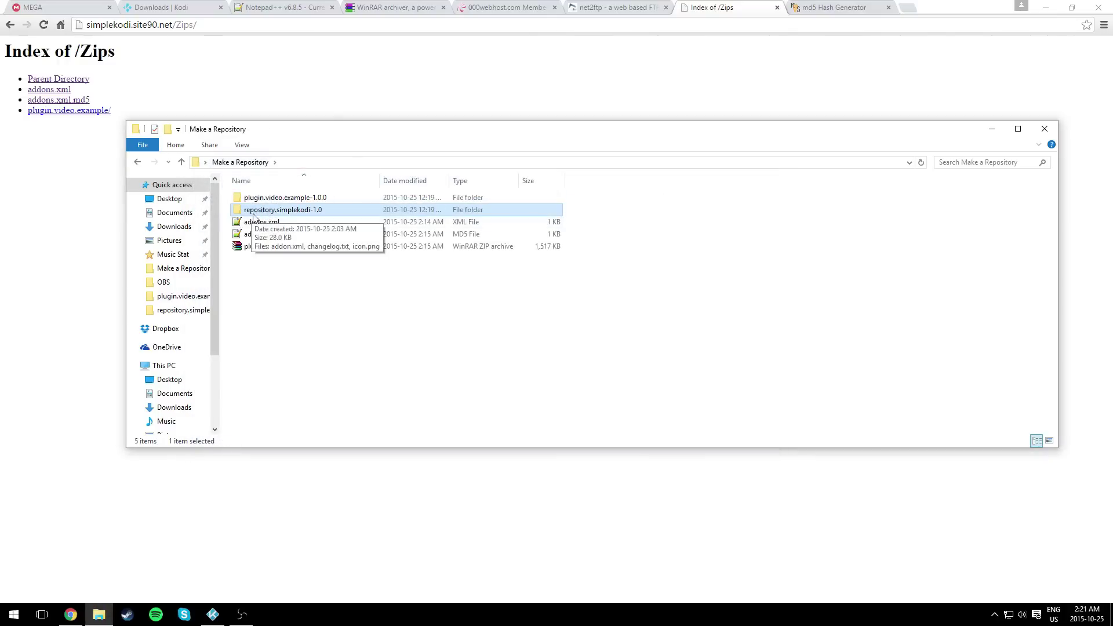
double_click(255, 210)
double_click(260, 198)
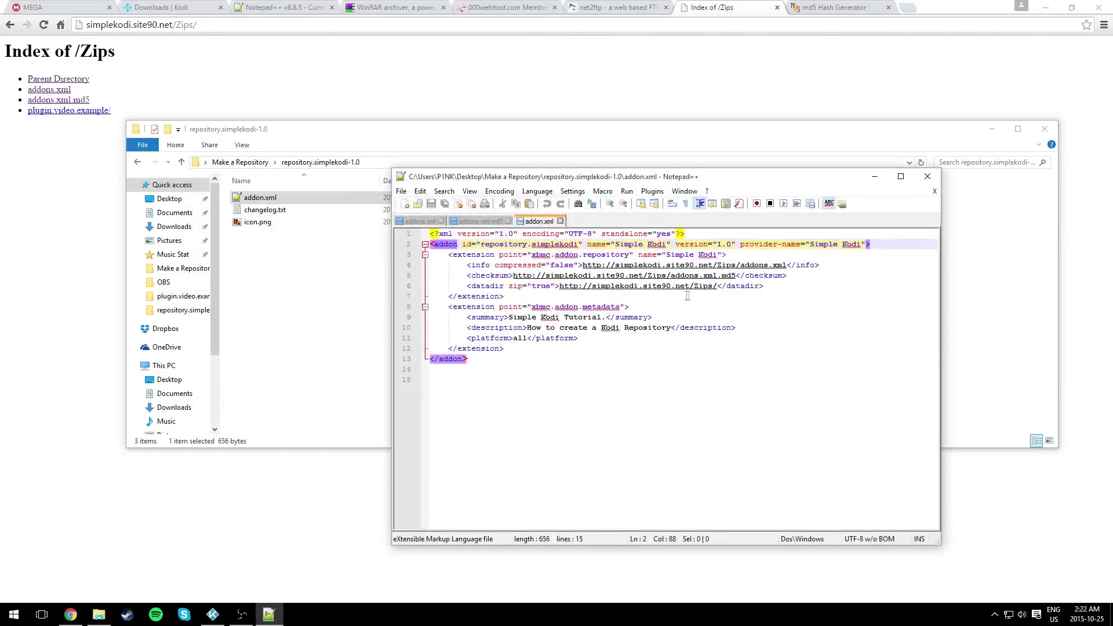
left_click(927, 177)
left_click(255, 162)
- Create repository.simplekodi-1.0.zip by adding the folder to a ZIP archive in WinRAR
right_click(262, 209)
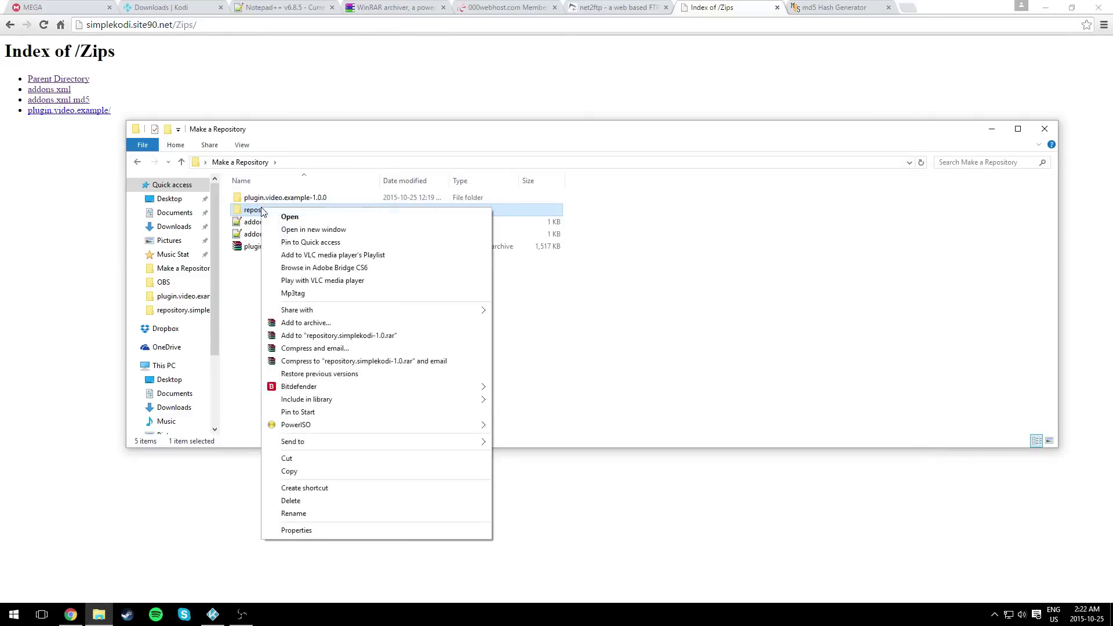
left_click(314, 327)
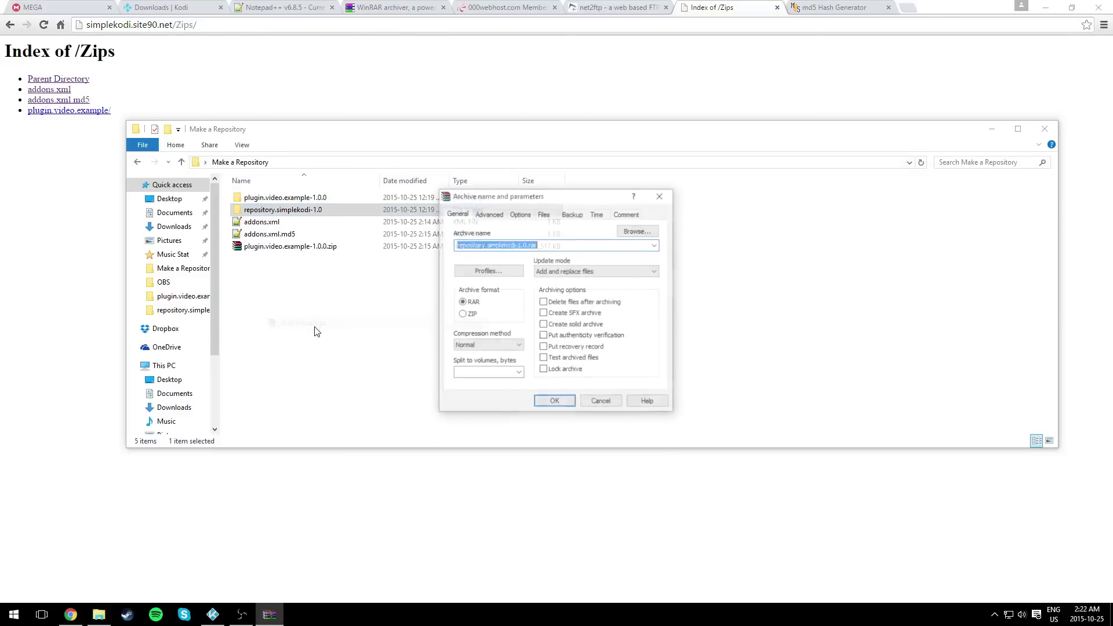
left_click(462, 313)
left_click(544, 404)
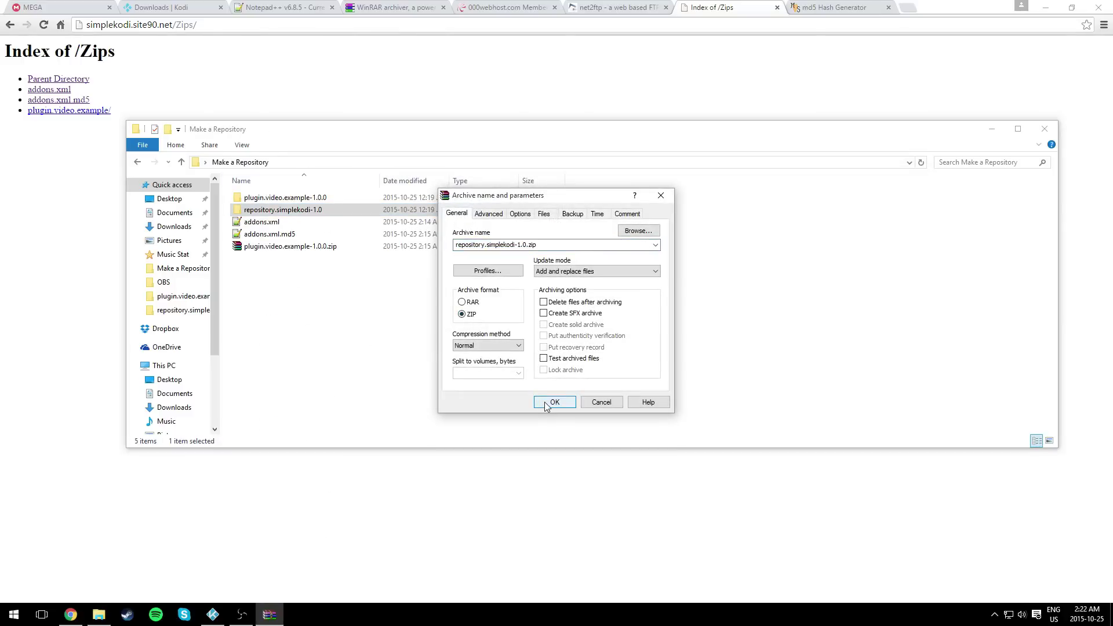
- Recheck the folder's archive options, dismiss them, select the new zip, and close the Index of /Zips page
right_click(271, 209)
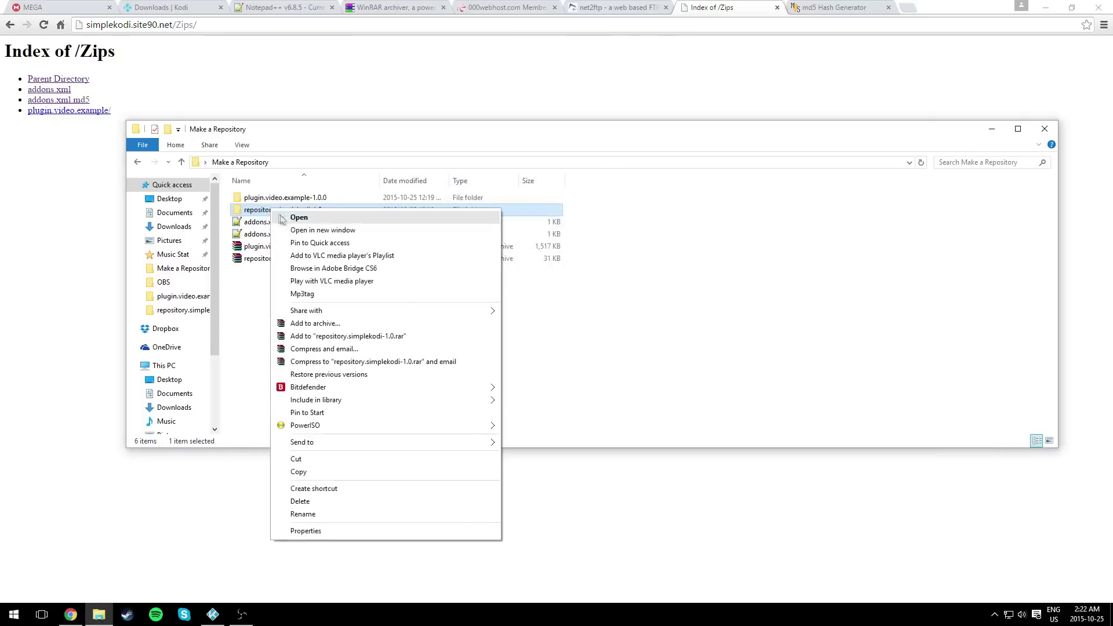
left_click(249, 308)
left_click(266, 258)
left_click(272, 210)
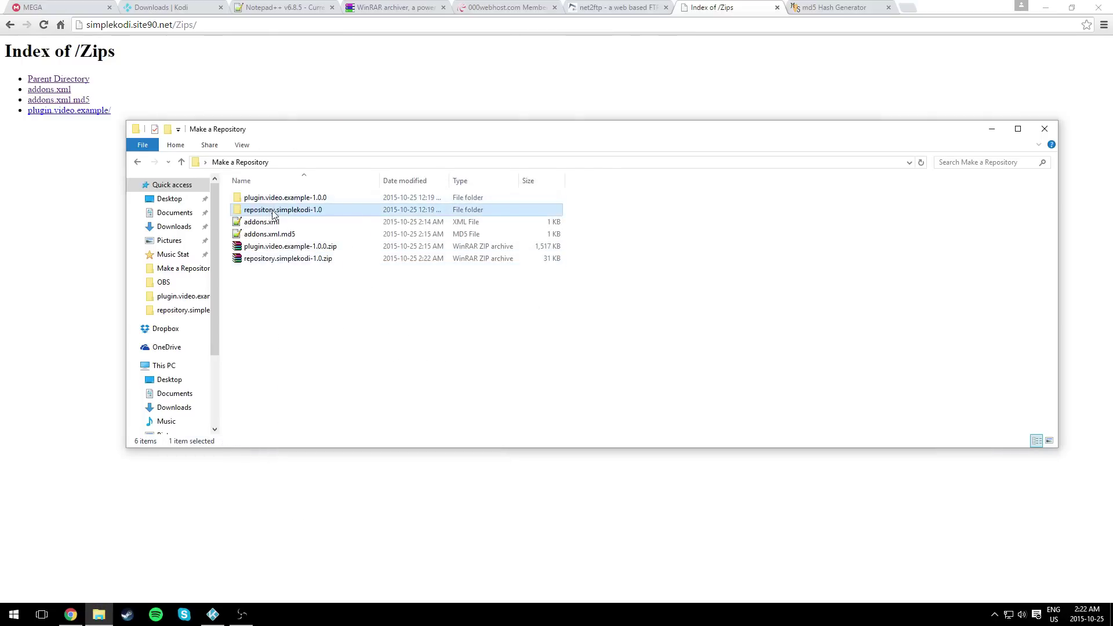
right_click(272, 210)
left_click(324, 326)
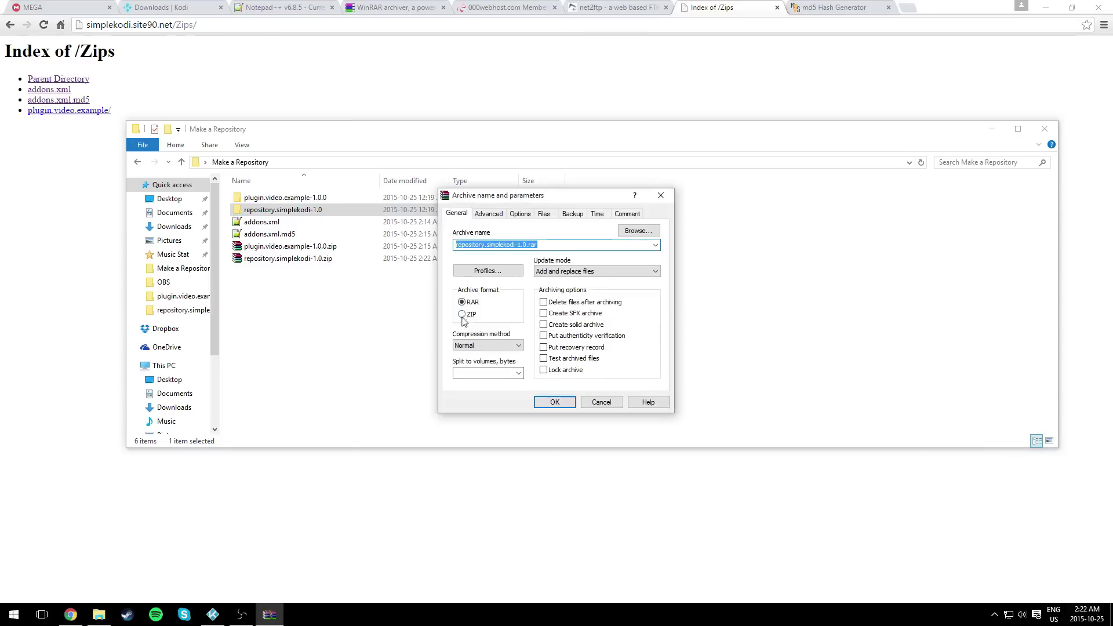
left_click(470, 319)
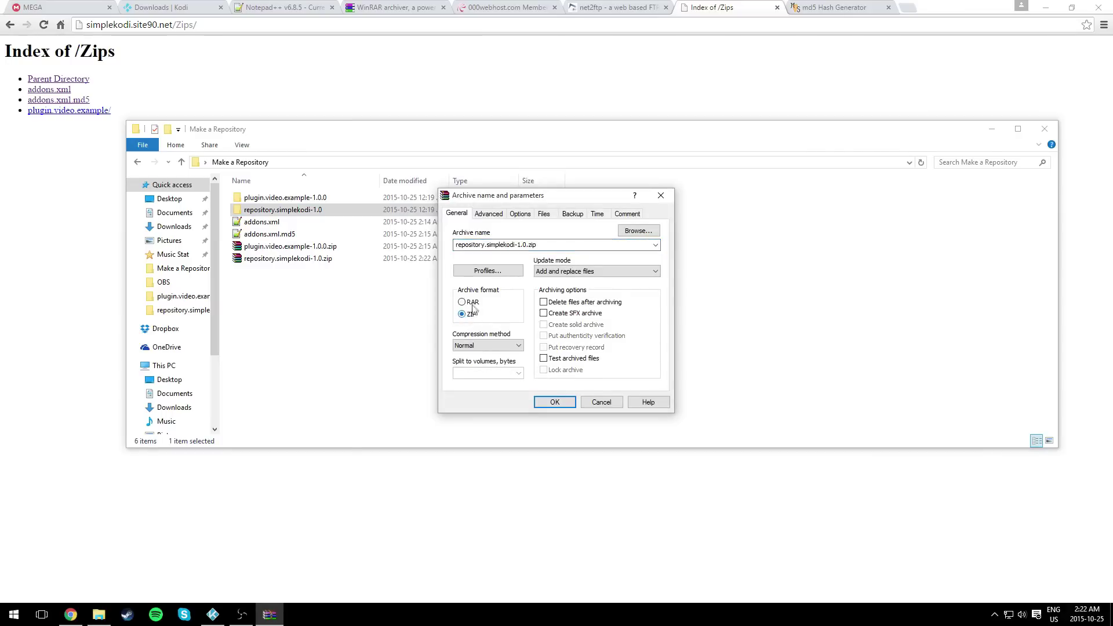
left_click(660, 195)
left_click(335, 331)
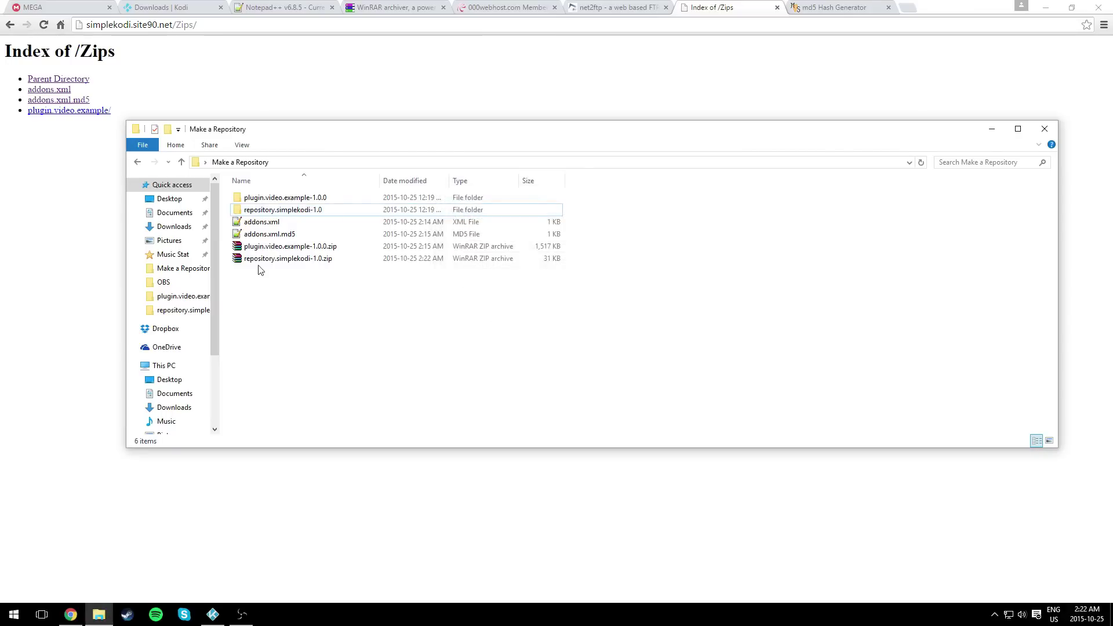
left_click(274, 262)
left_click(74, 255)
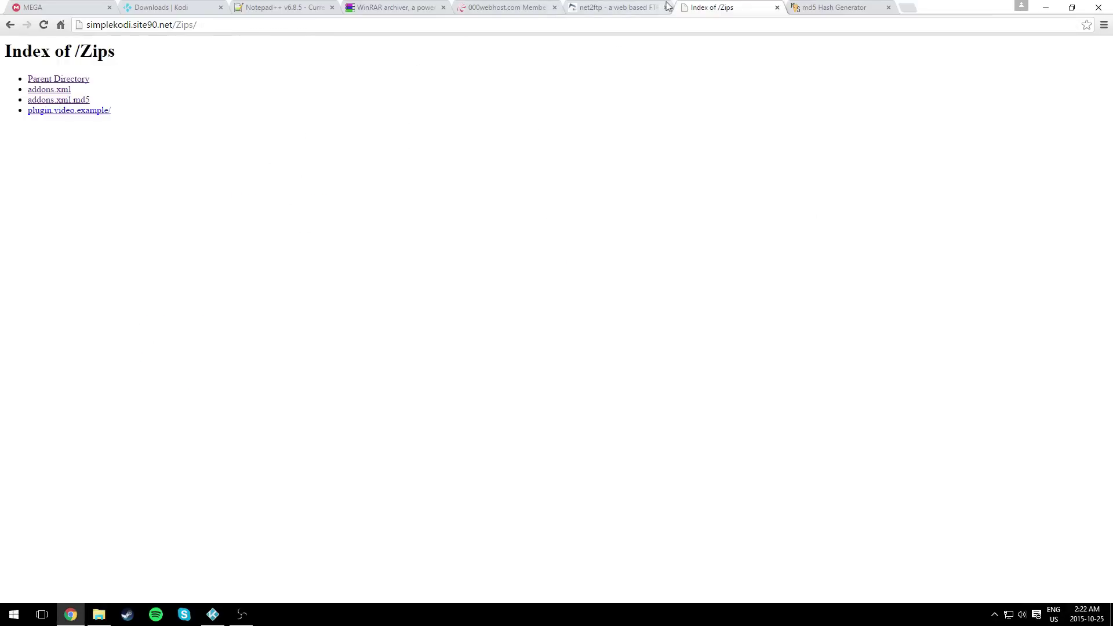
key("ctrl+w")
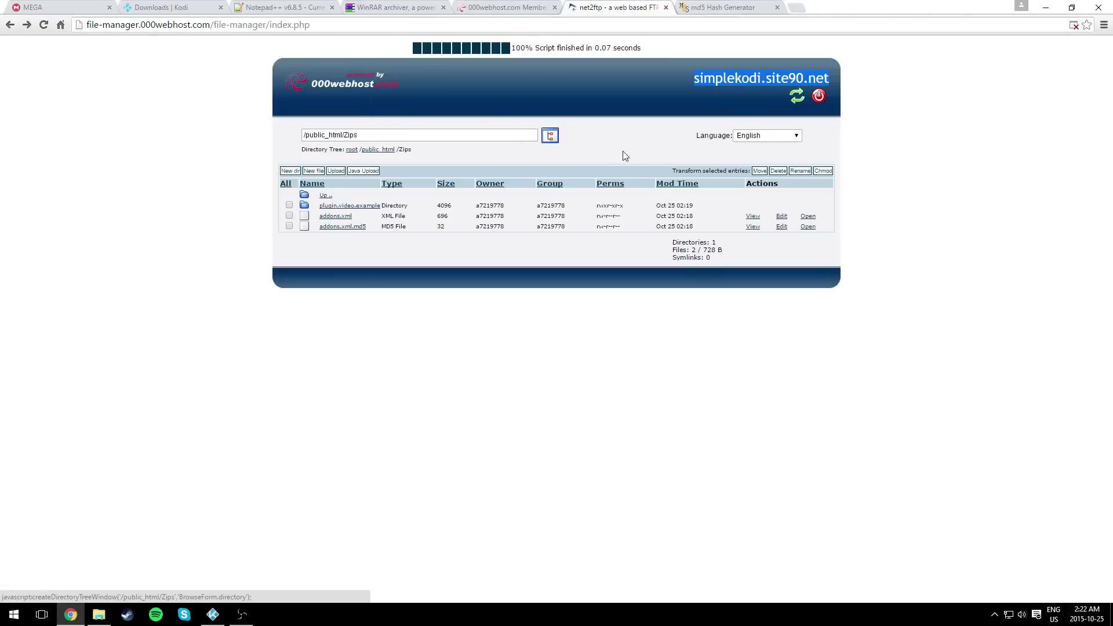
- Upload repository.simplekodi-1.0.zip from Make a Repository into /public_html/Install, then return to public_html
left_click(378, 149)
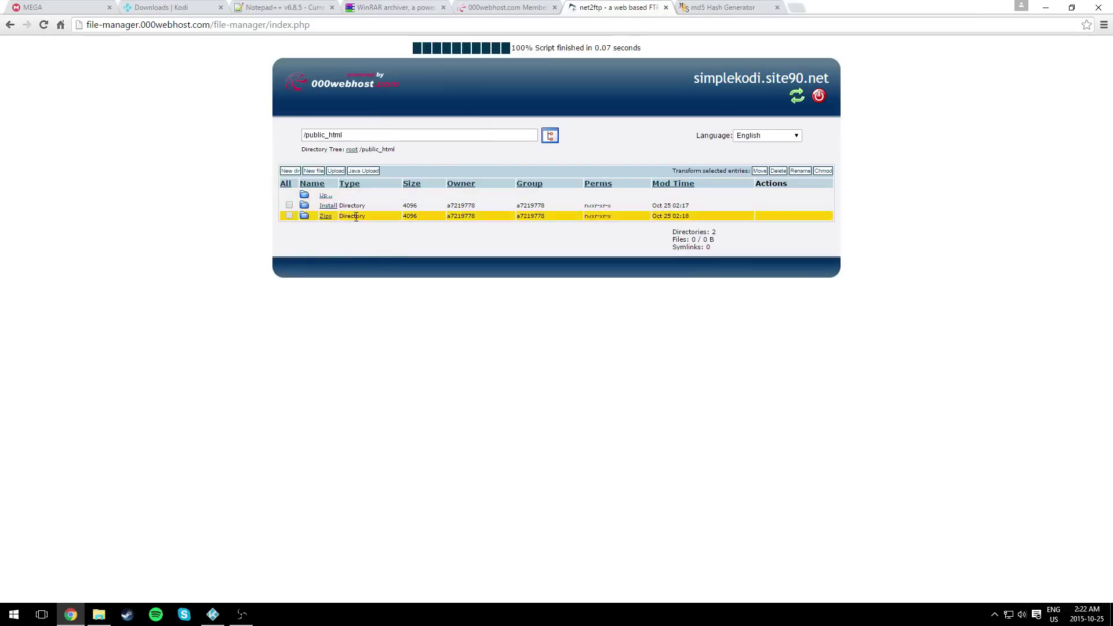
left_click(328, 207)
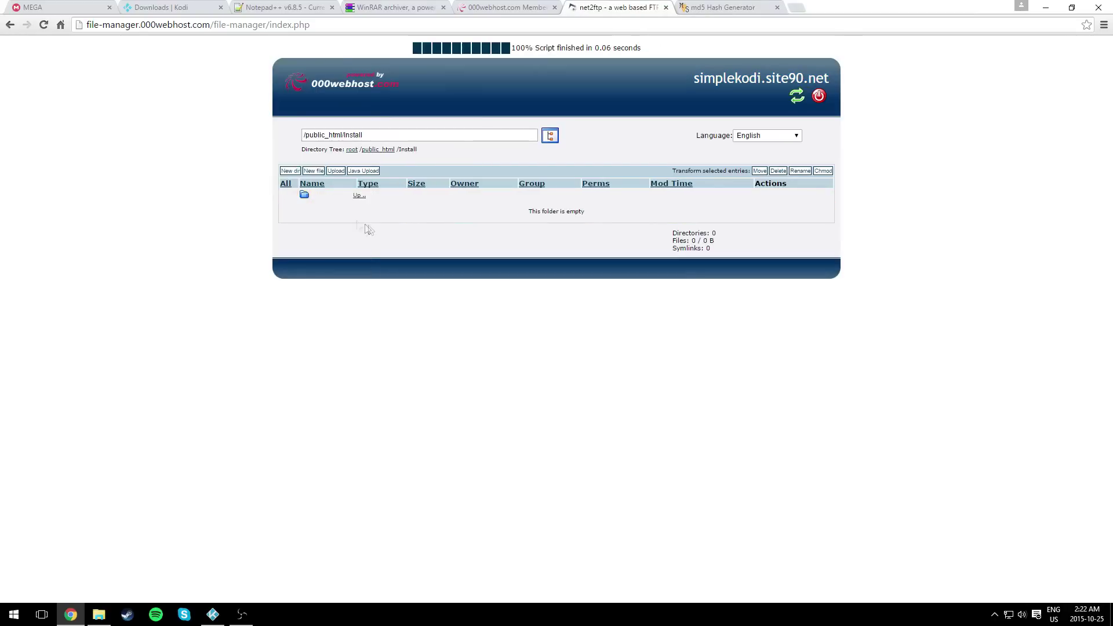
left_click(336, 171)
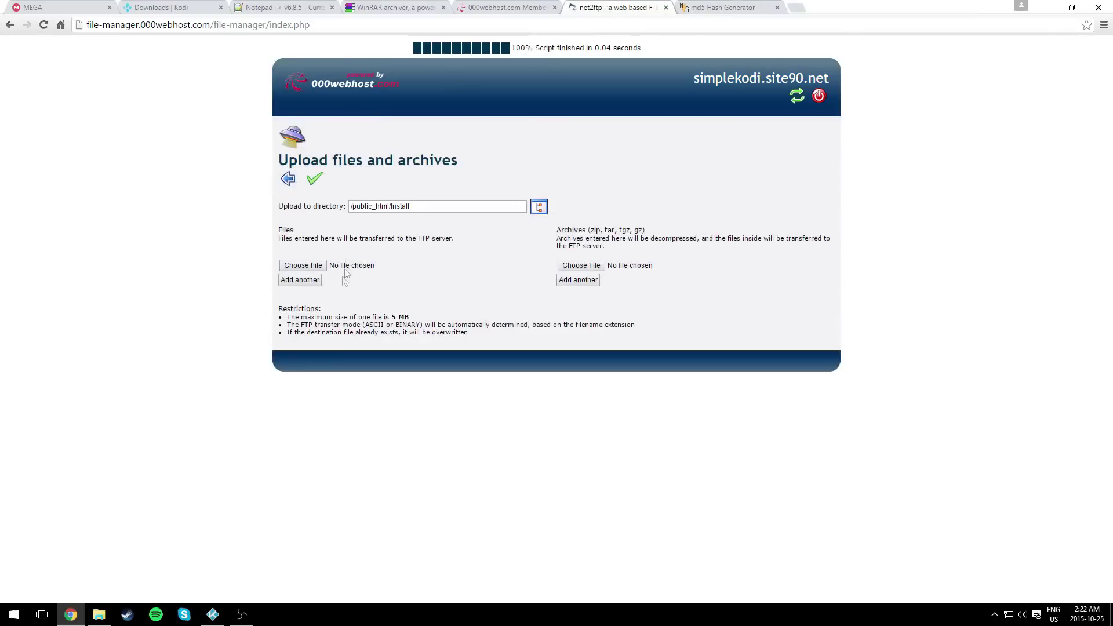
left_click(316, 270)
left_click(209, 30)
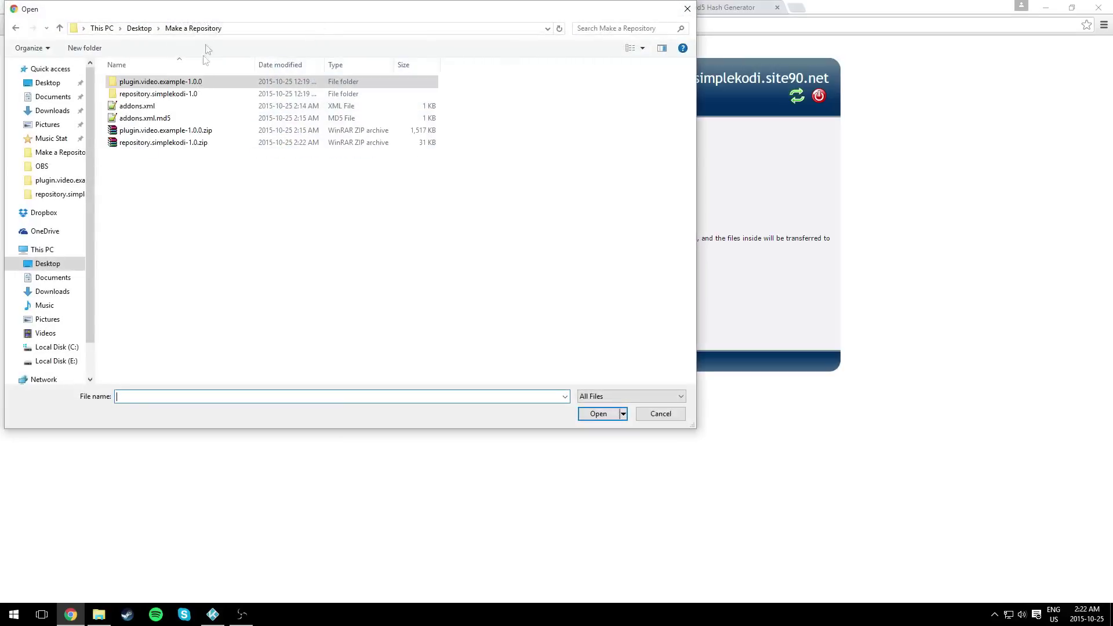
left_click(163, 143)
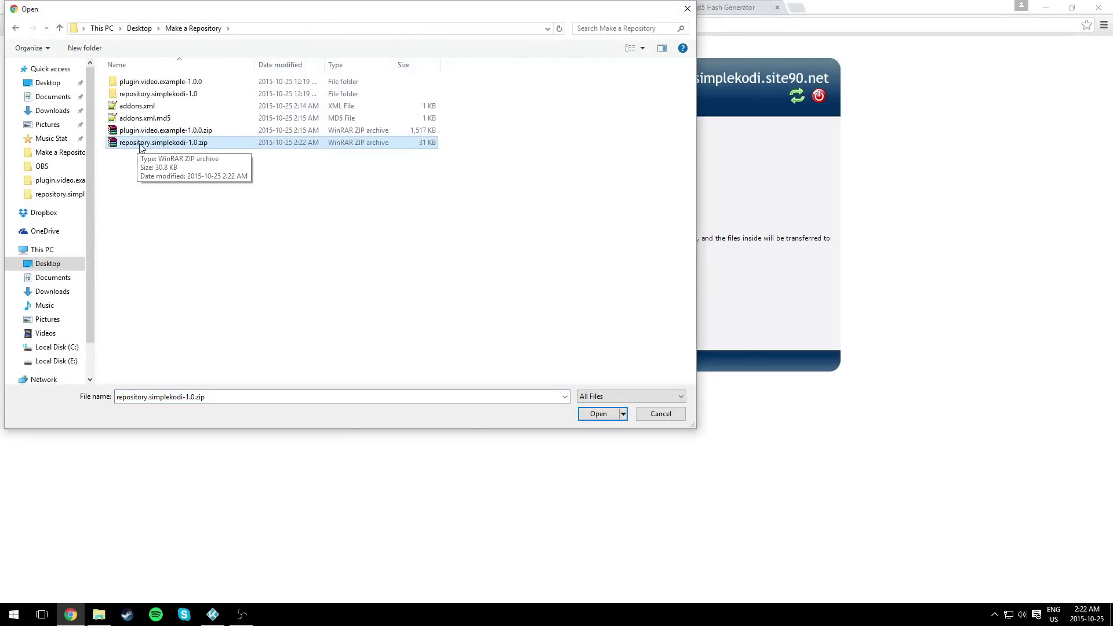
double_click(141, 143)
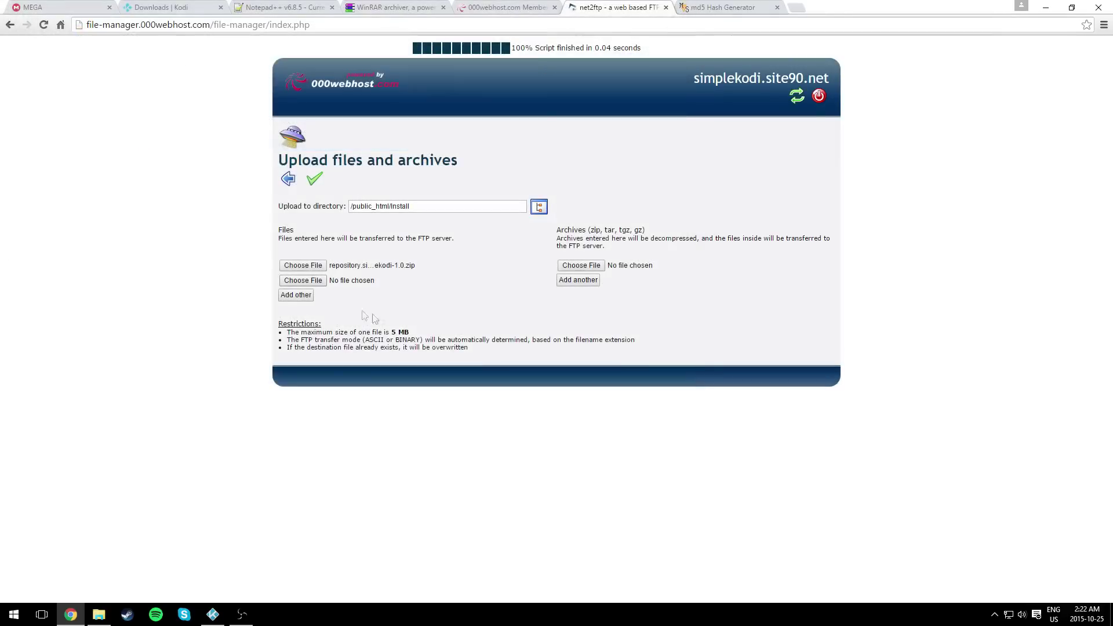
left_click(317, 181)
left_click(288, 179)
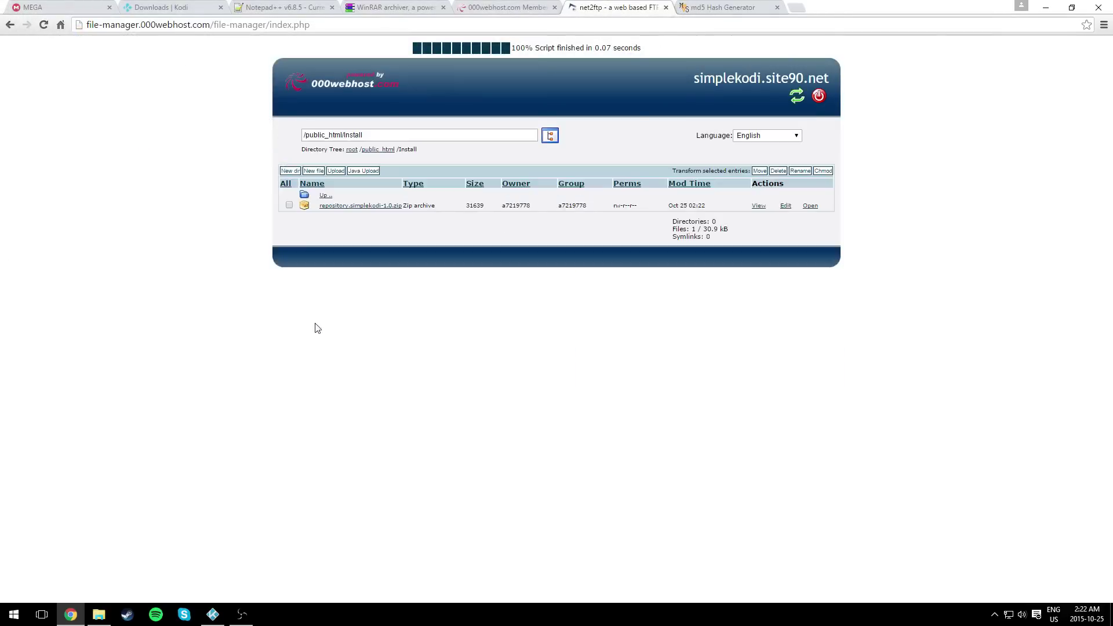
left_click(372, 149)
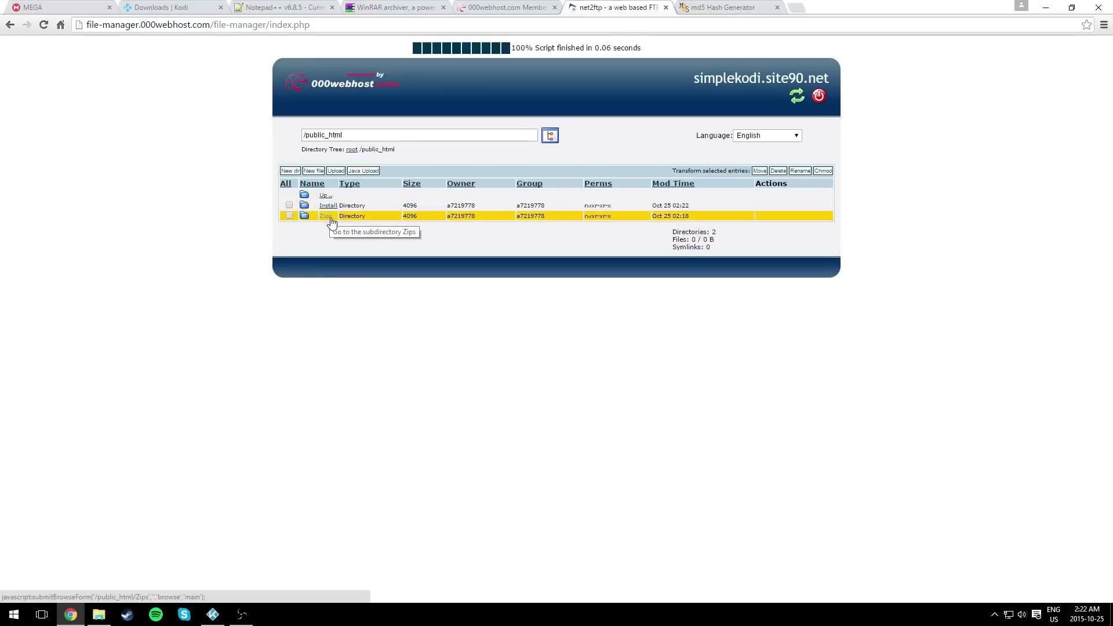
- Browse the Install, Zips and plugin.video.example folders on the server to confirm the uploads
left_click(351, 149)
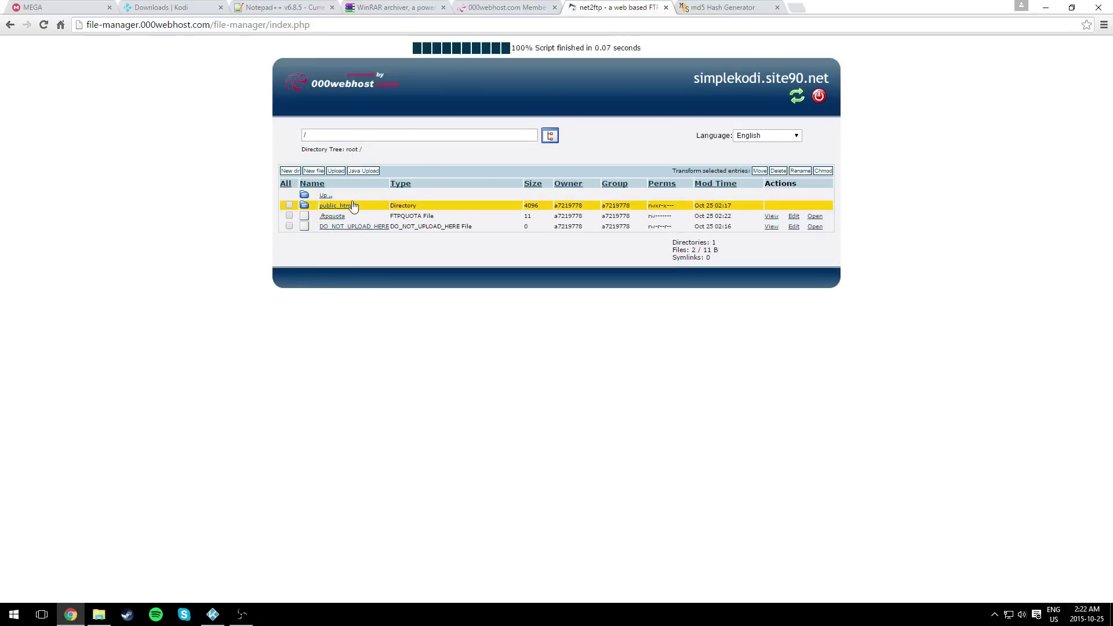
left_click(328, 206)
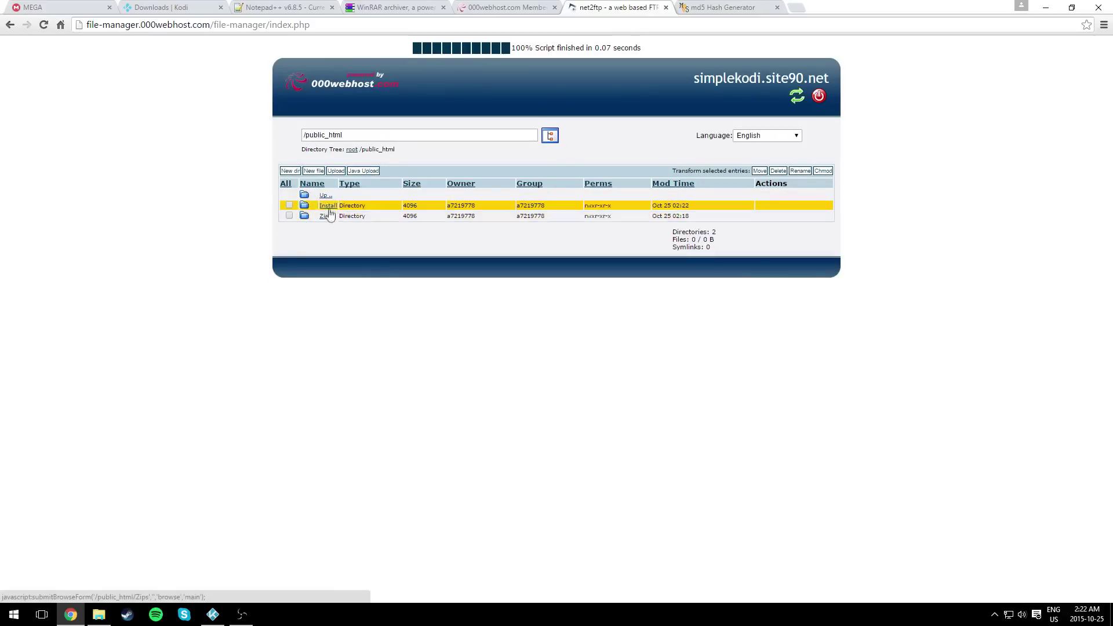
left_click(328, 206)
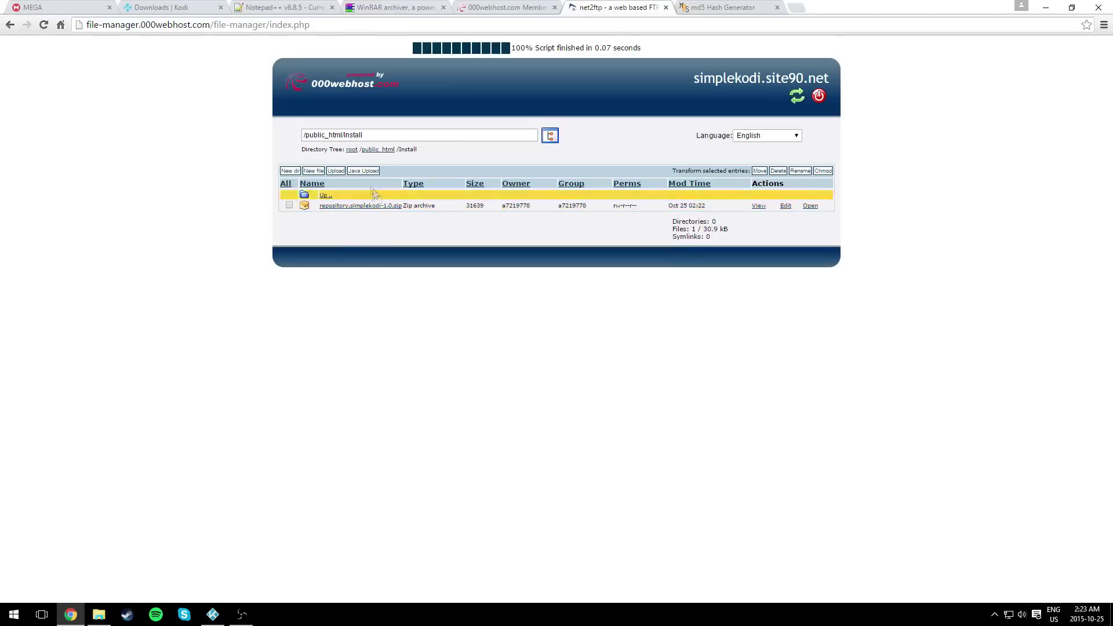
left_click(377, 150)
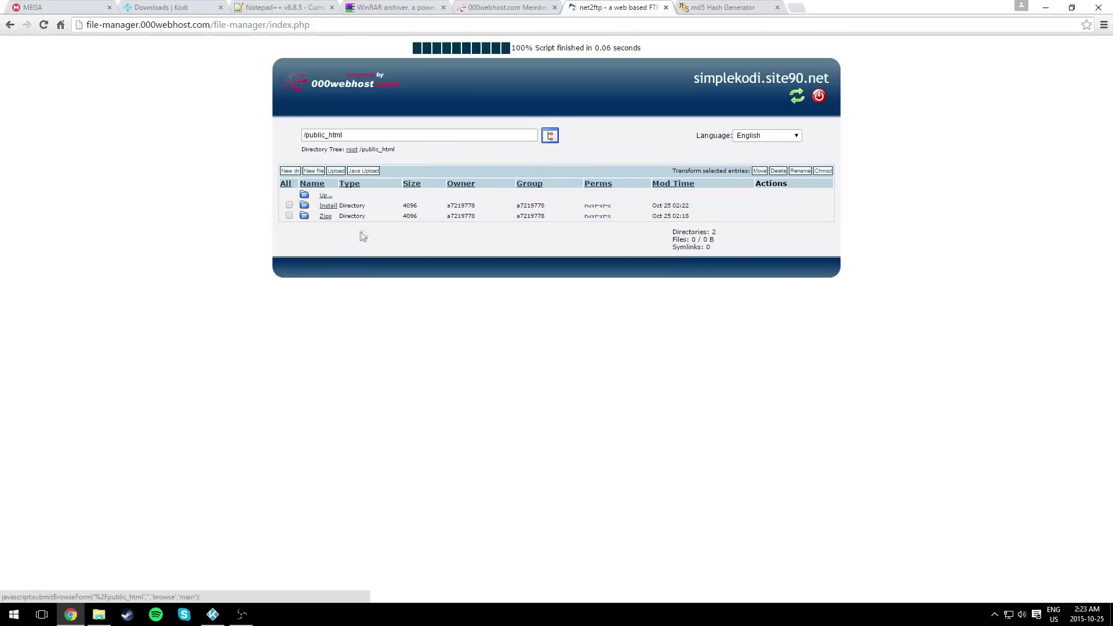
left_click(325, 216)
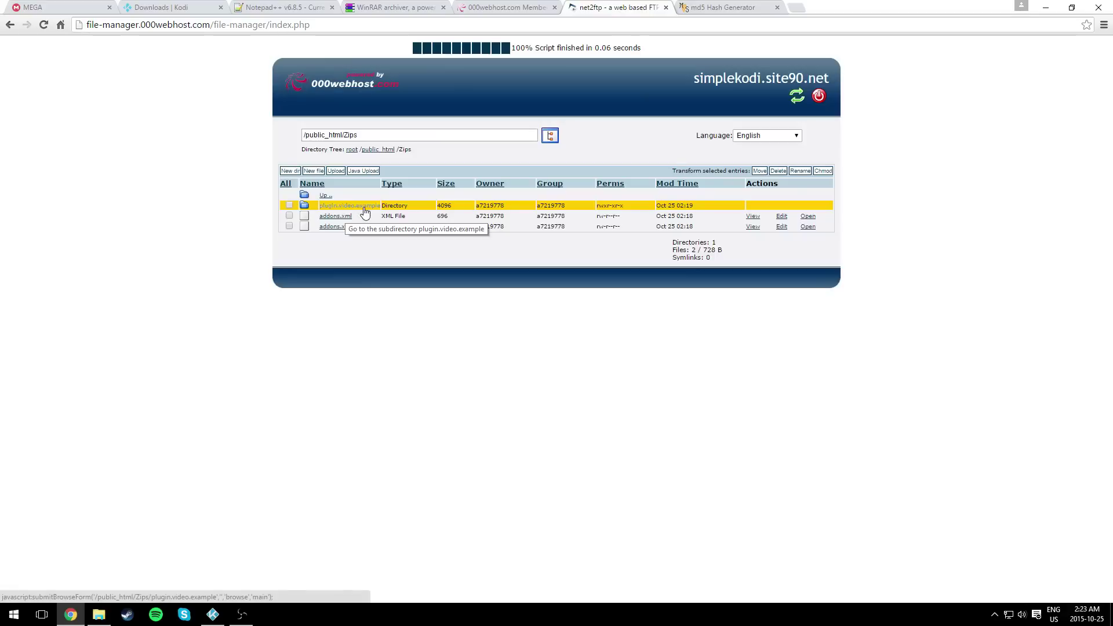
left_click(352, 206)
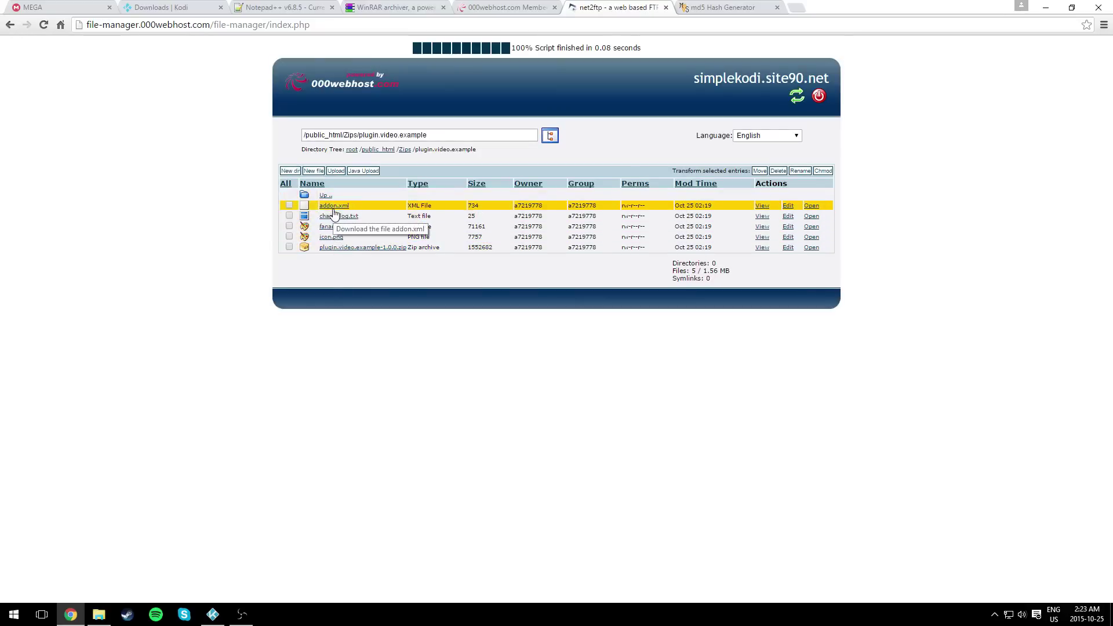
left_click(404, 150)
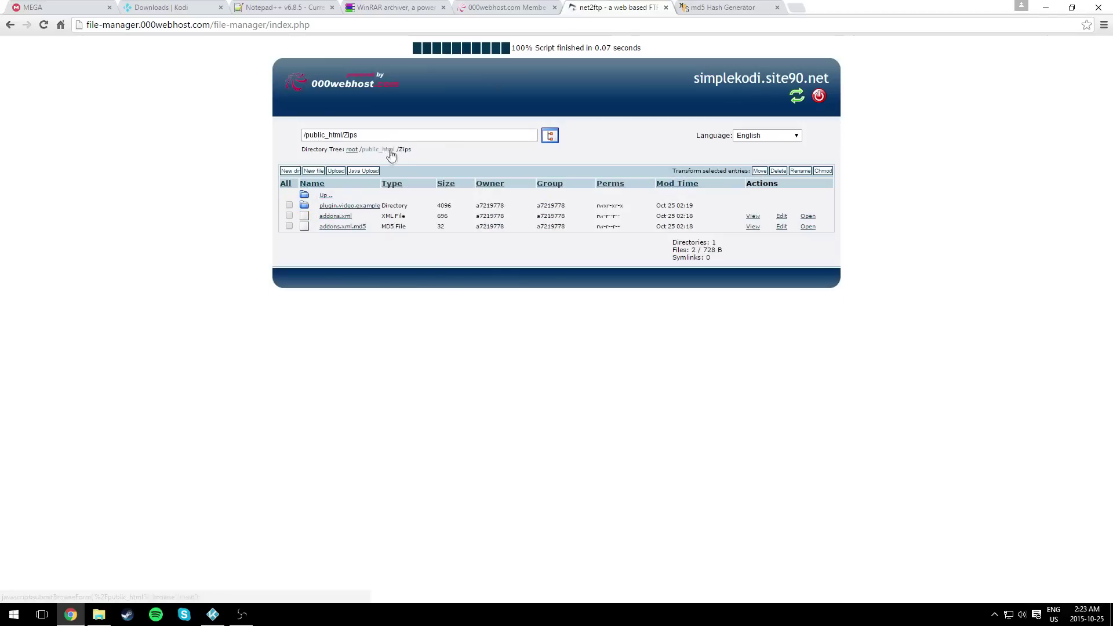
left_click(387, 150)
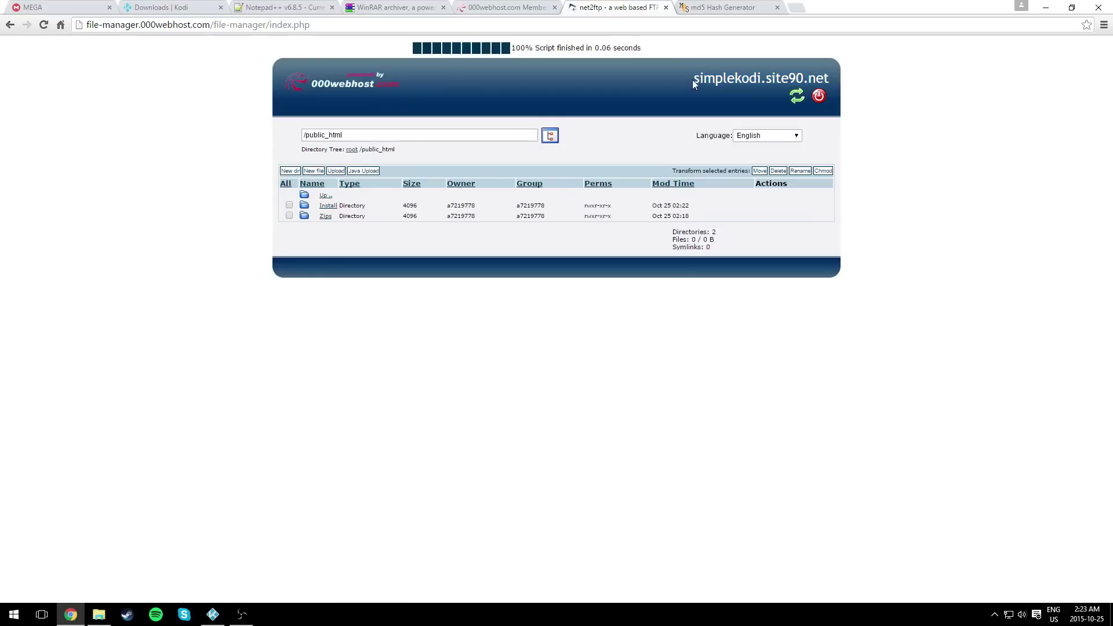
- Open simplekodi.site90.net in a new tab, copy its address, and close that tab
right_click(830, 79)
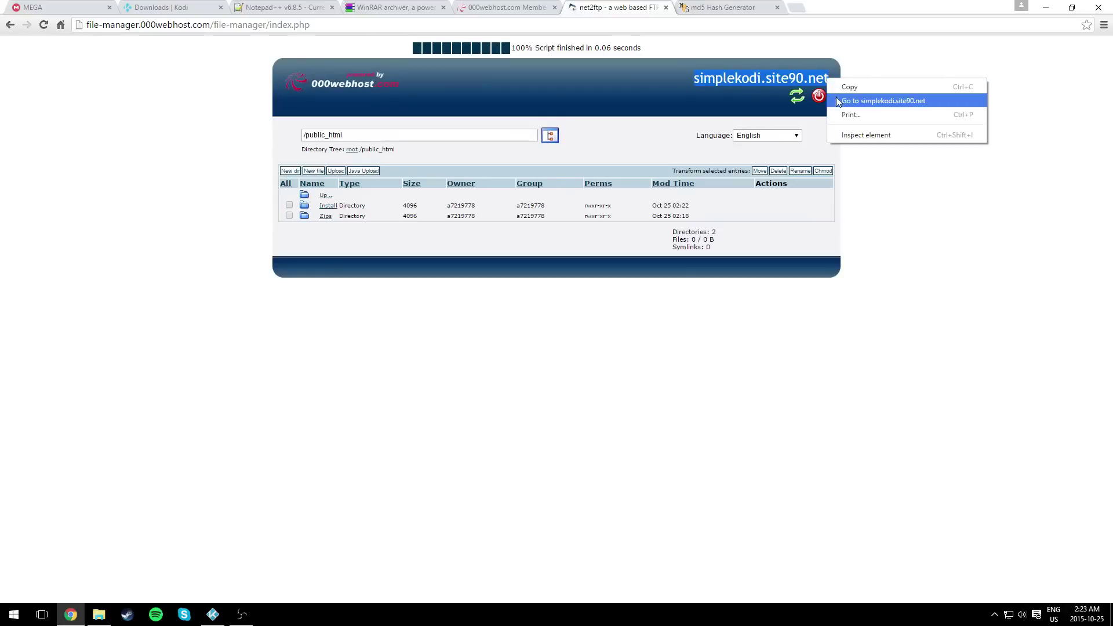
left_click(836, 97)
left_click(386, 25)
right_click(379, 27)
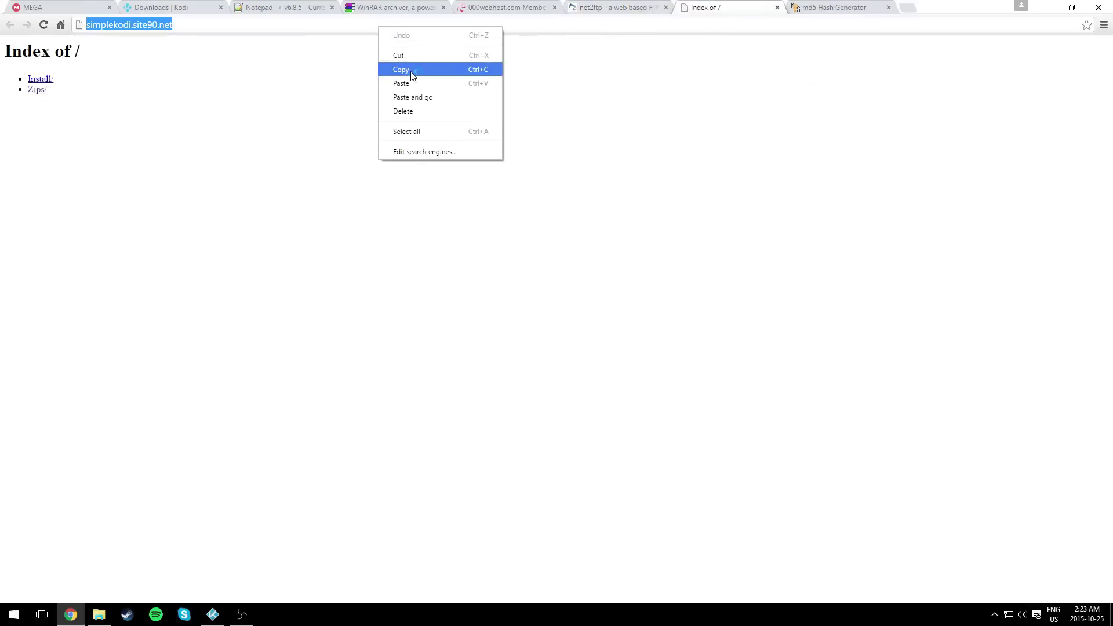
left_click(412, 71)
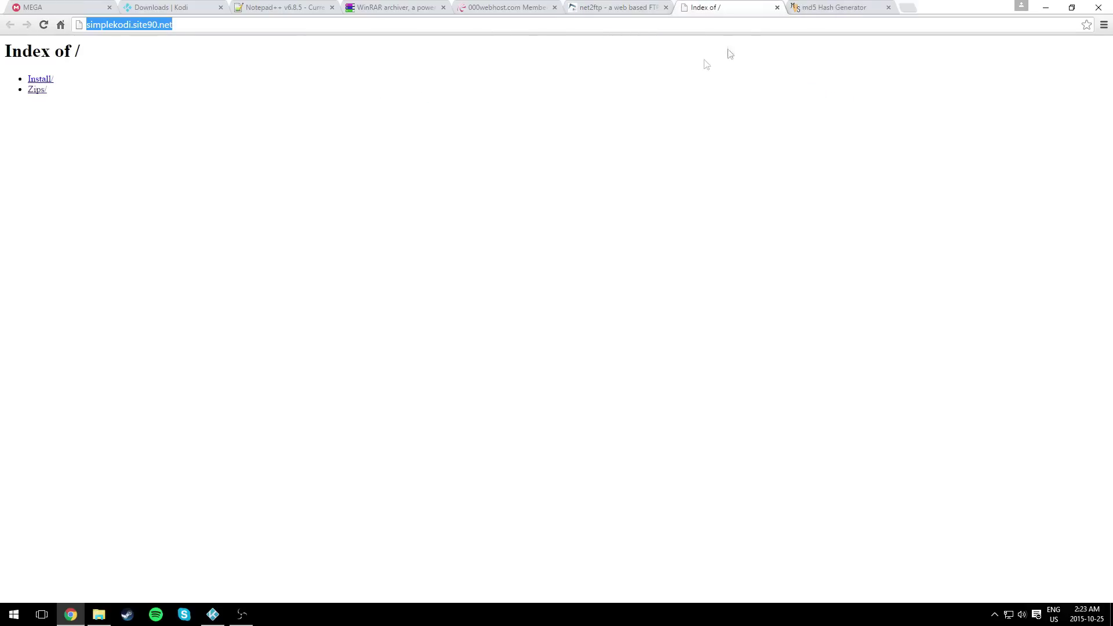
left_click(777, 8)
left_click(212, 614)
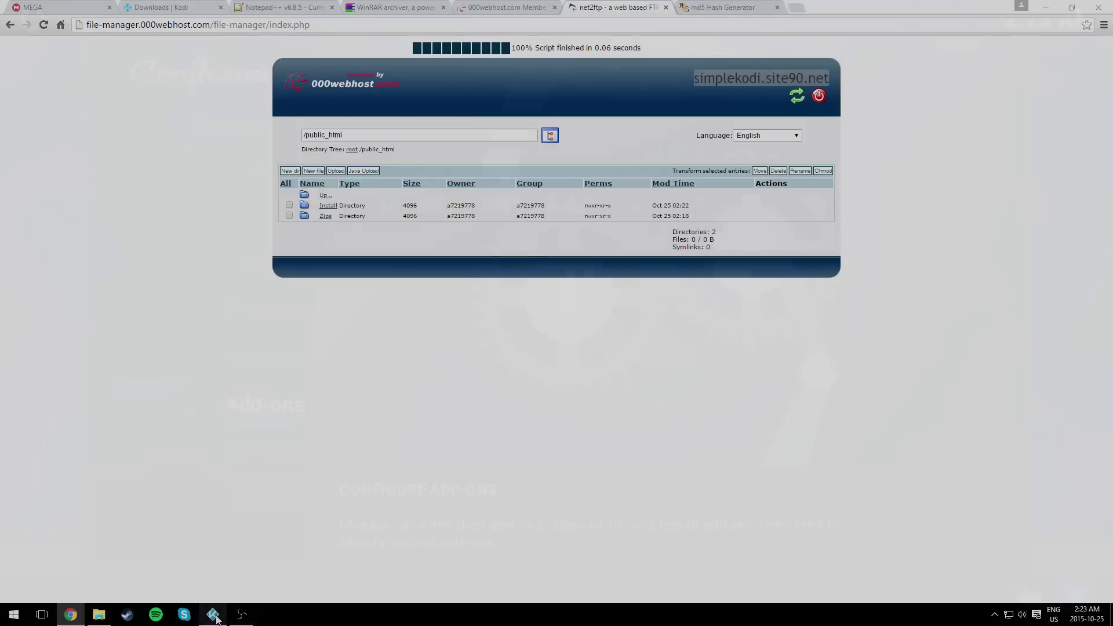
left_click(266, 405)
key("Escape")
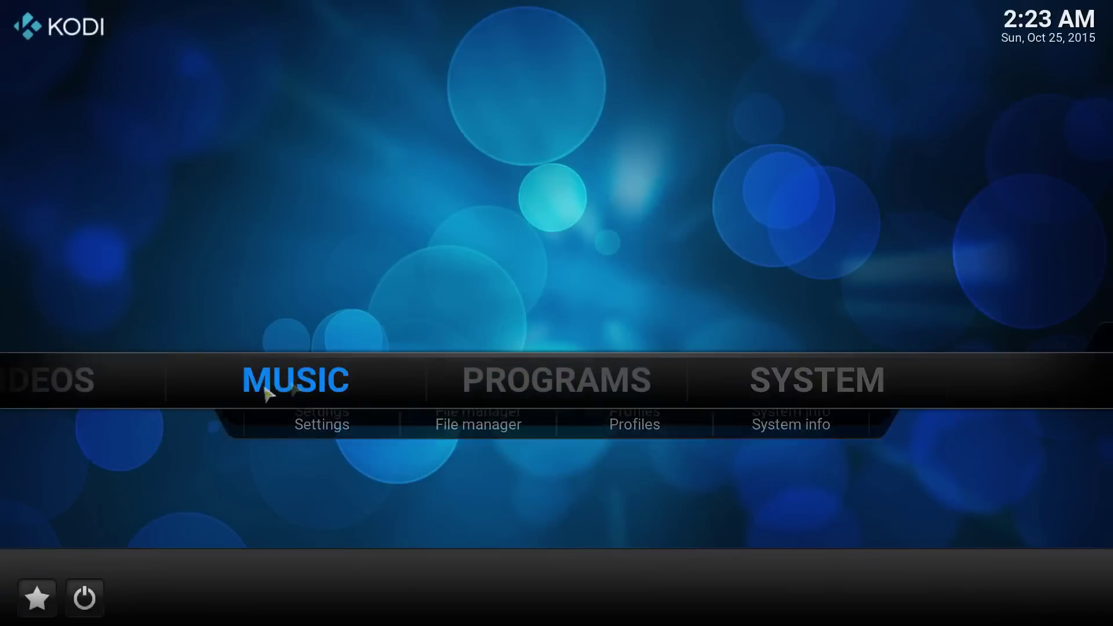
left_click(742, 381)
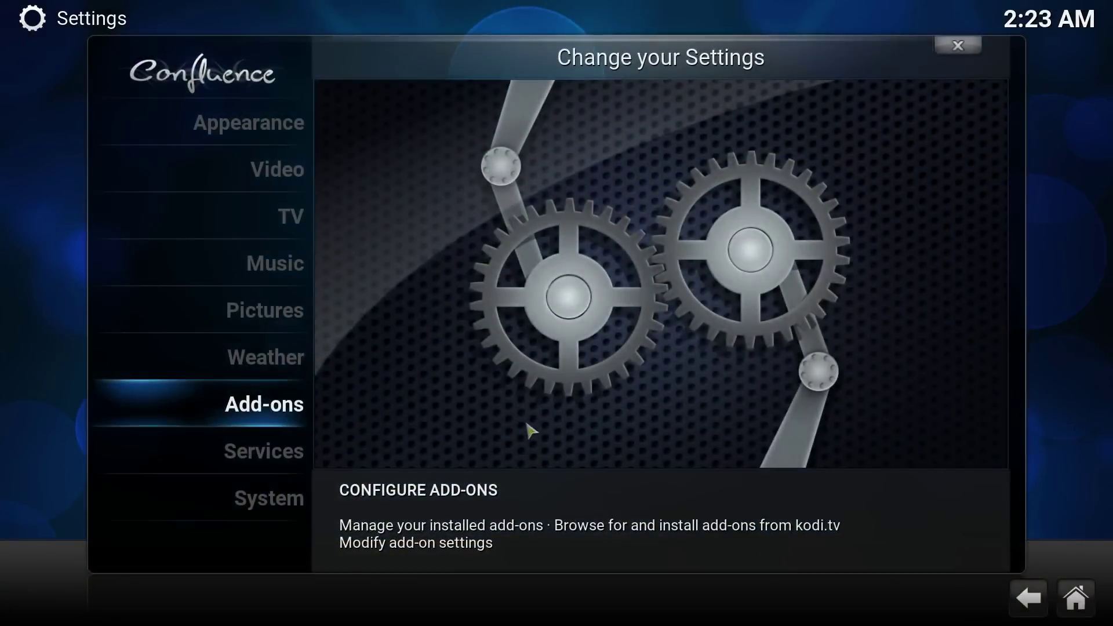
key("Escape")
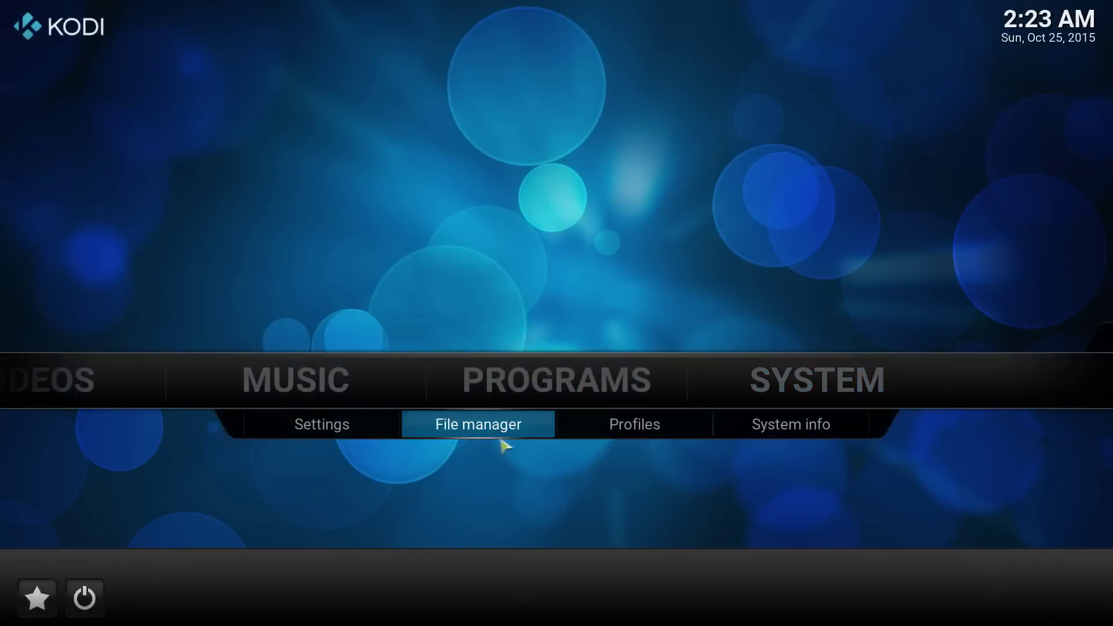
left_click(503, 446)
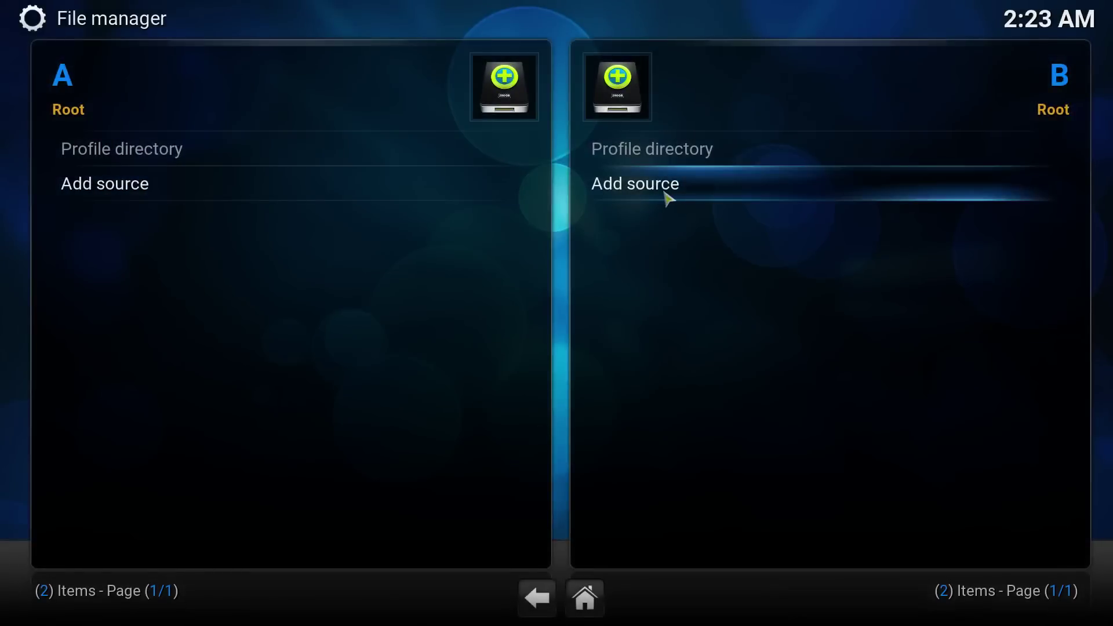
left_click(666, 197)
left_click(581, 209)
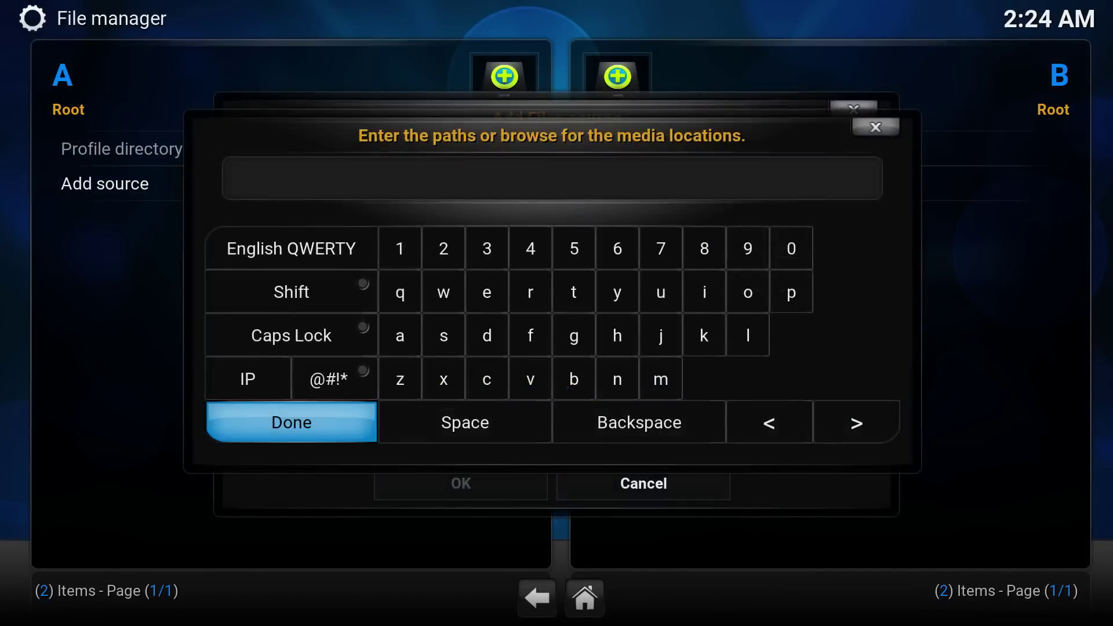
key("ctrl+v")
left_click(313, 444)
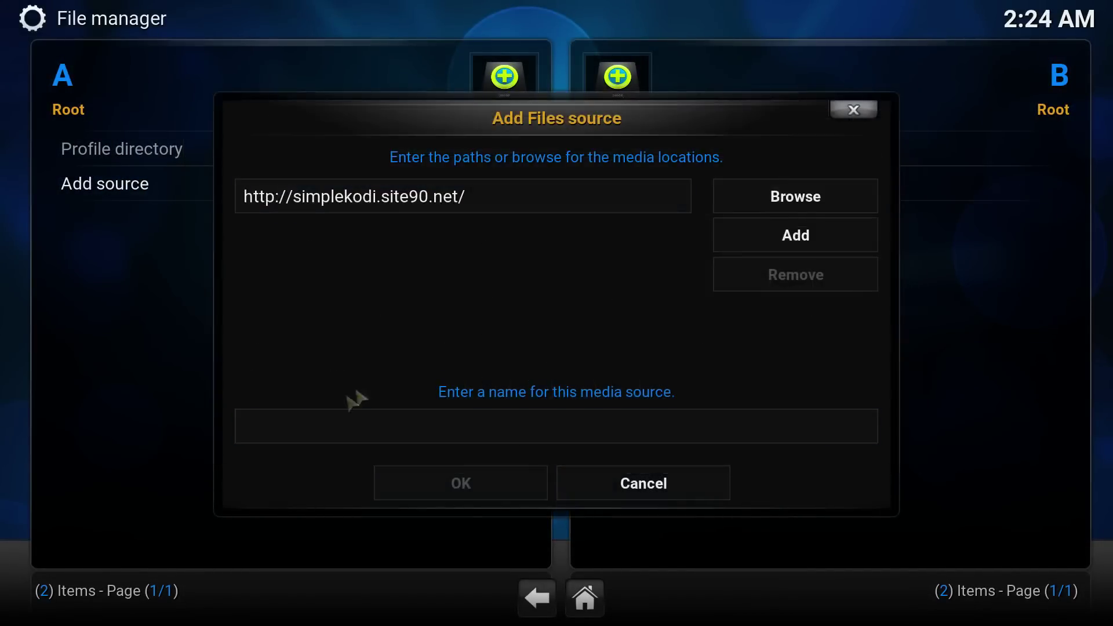
- Name the source Simple Kodi, save it, and return to the home screen
left_click(477, 442)
type("S")
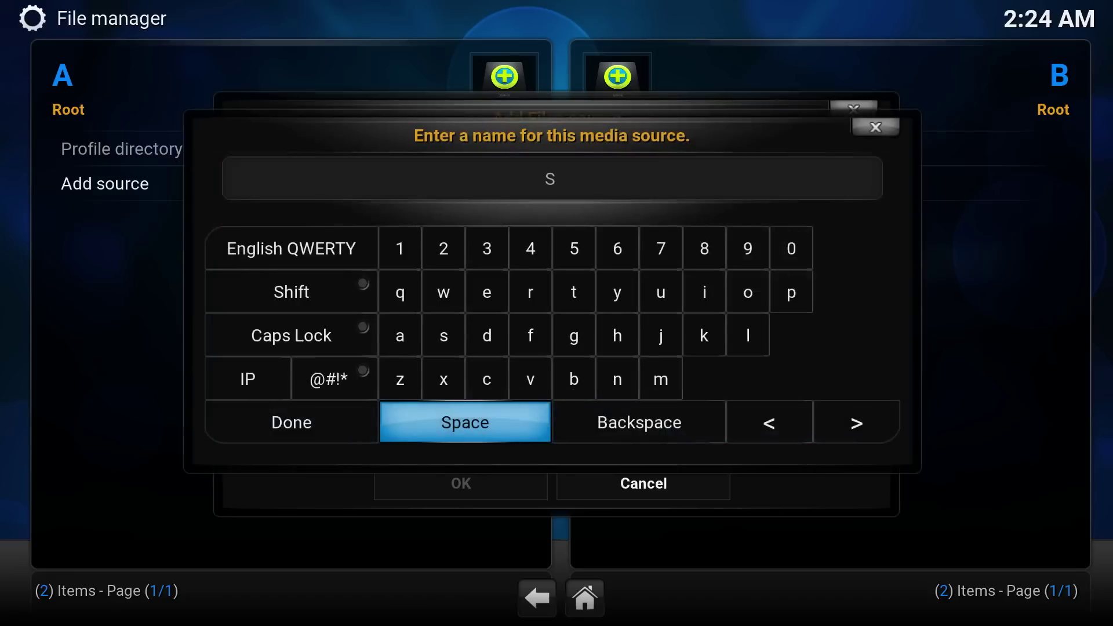
type("imple Kodi")
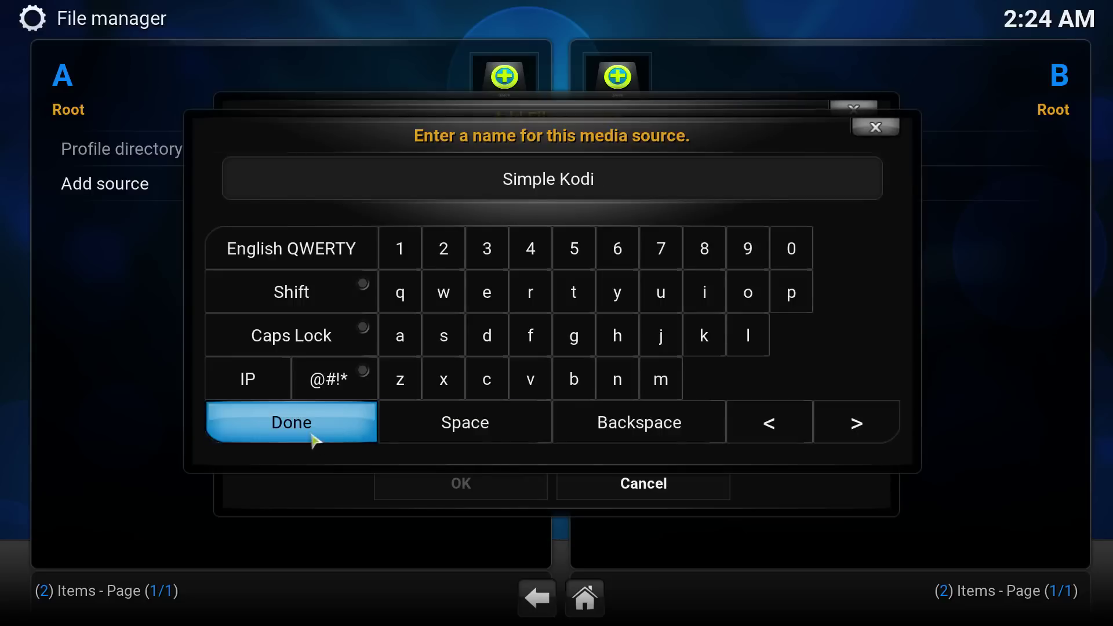
left_click(313, 435)
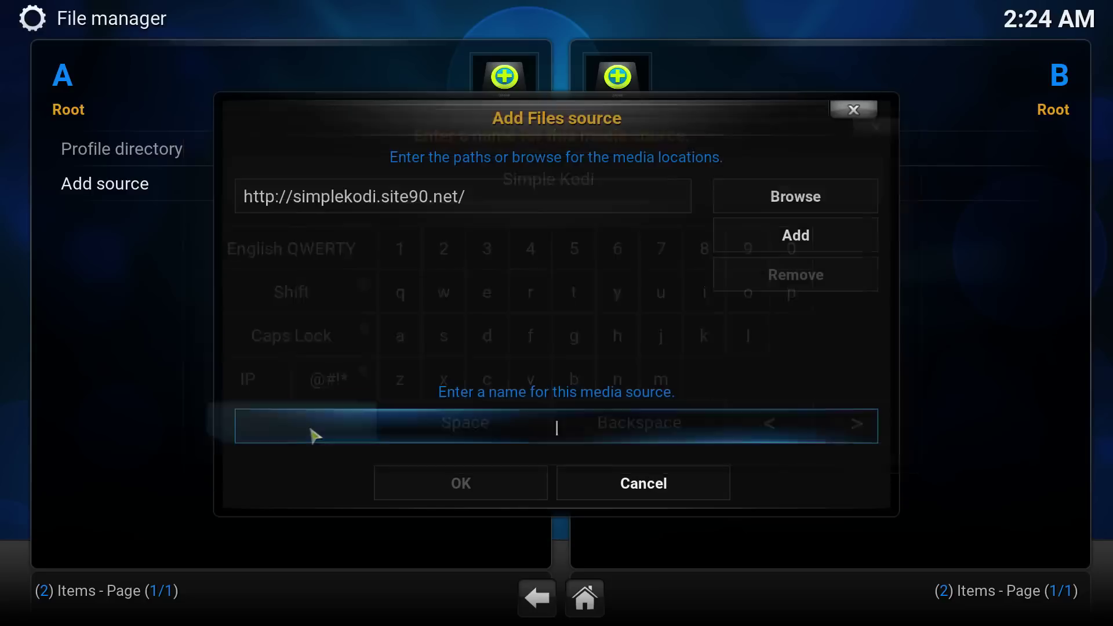
left_click(513, 497)
key("Escape")
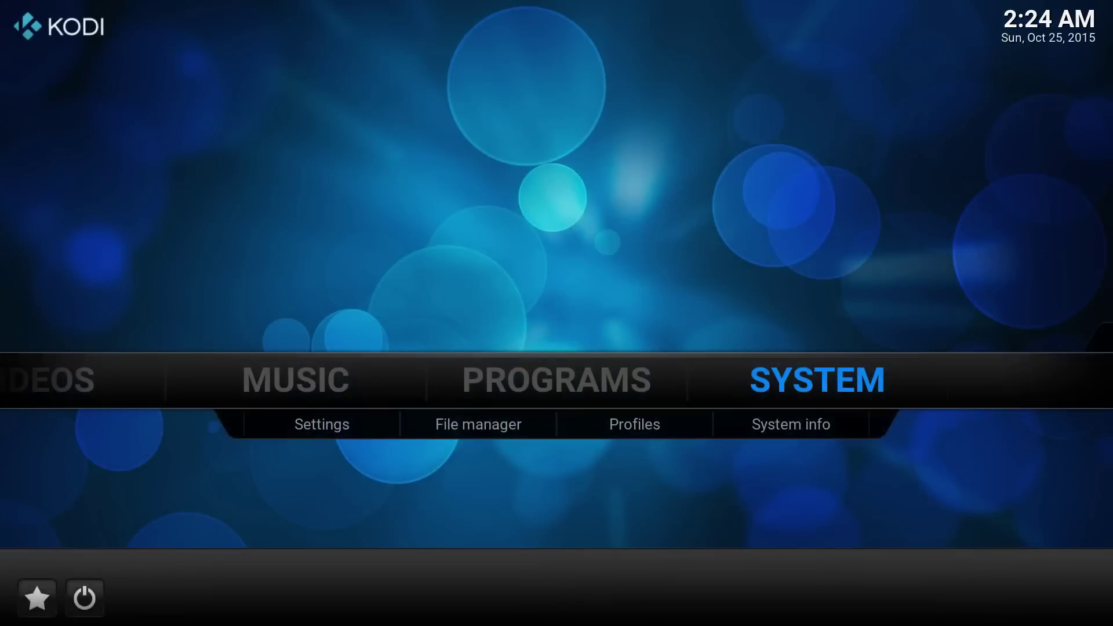
- Install repository.simplekodi-1.0.zip from the Simple Kodi source's Install folder
left_click(276, 424)
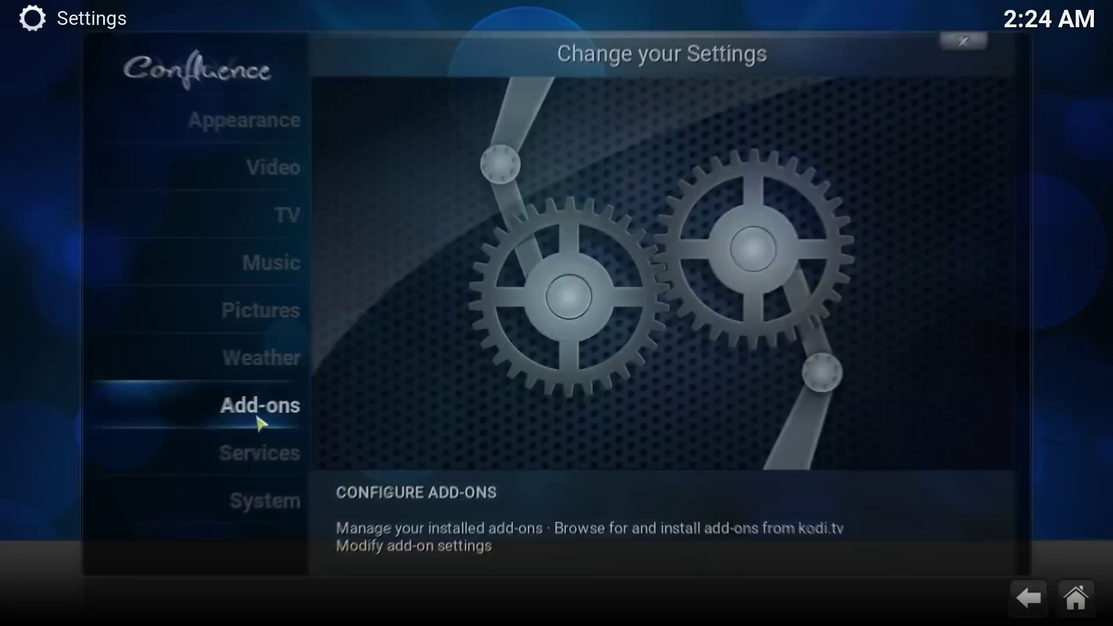
left_click(259, 420)
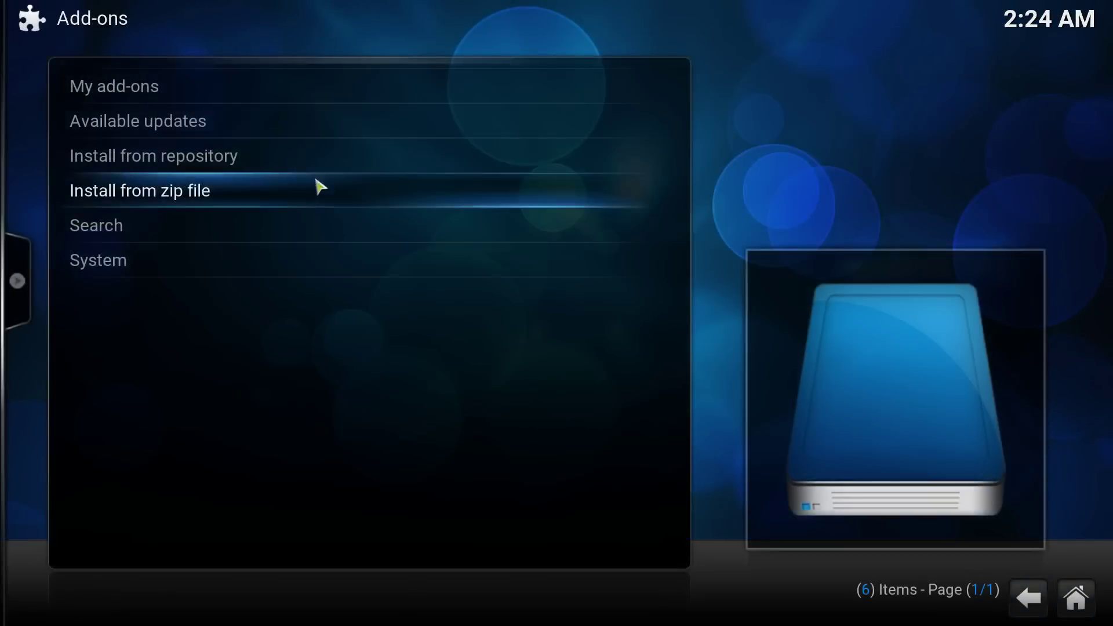
left_click(132, 196)
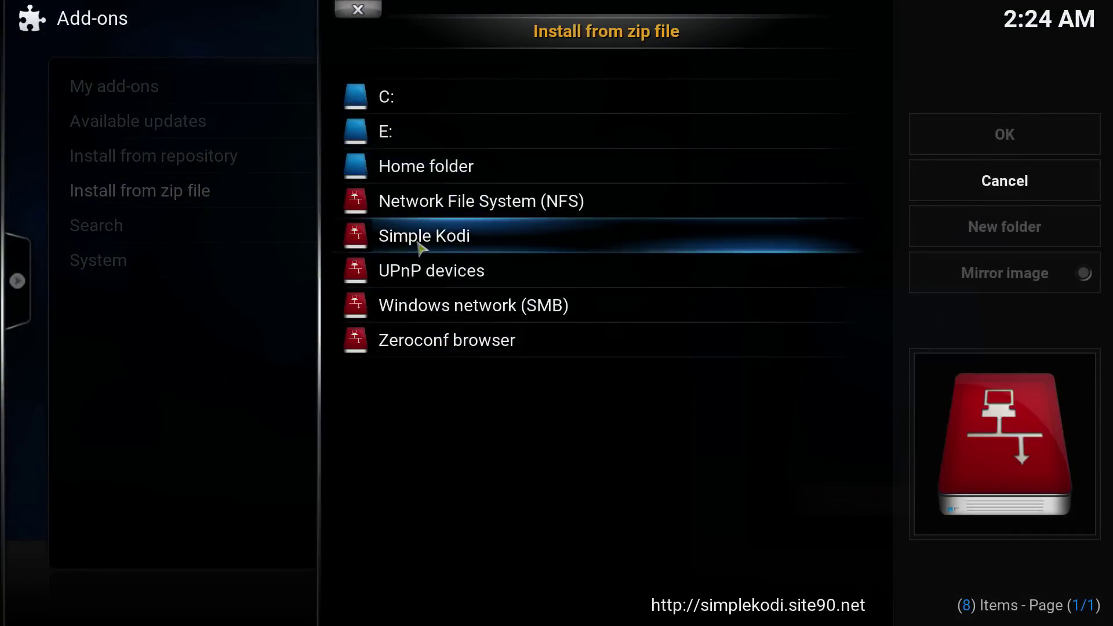
left_click(419, 247)
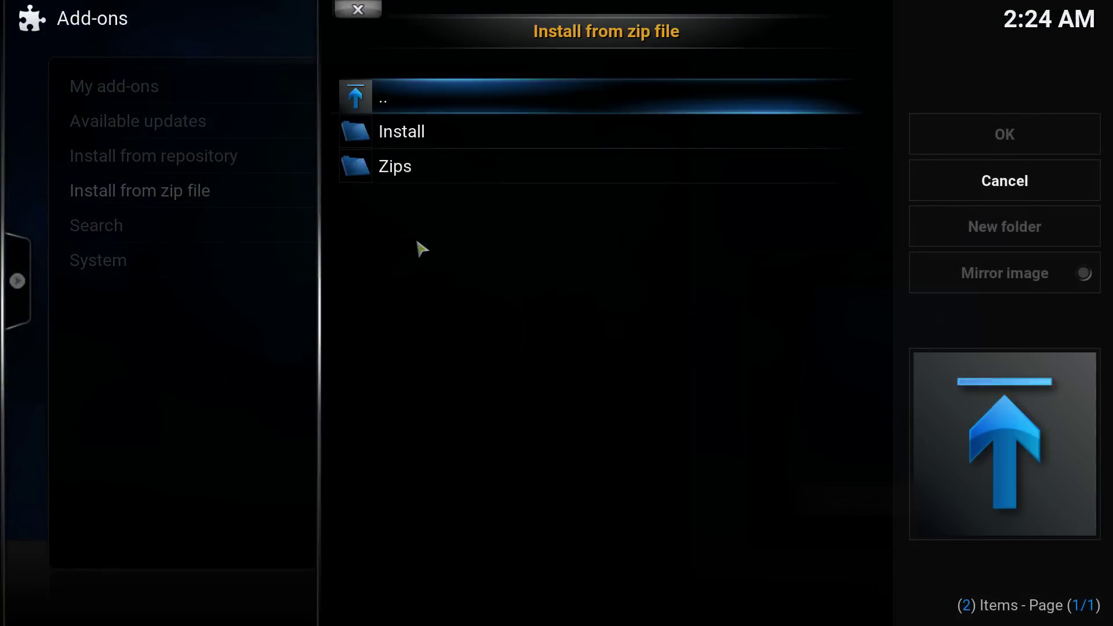
left_click(413, 148)
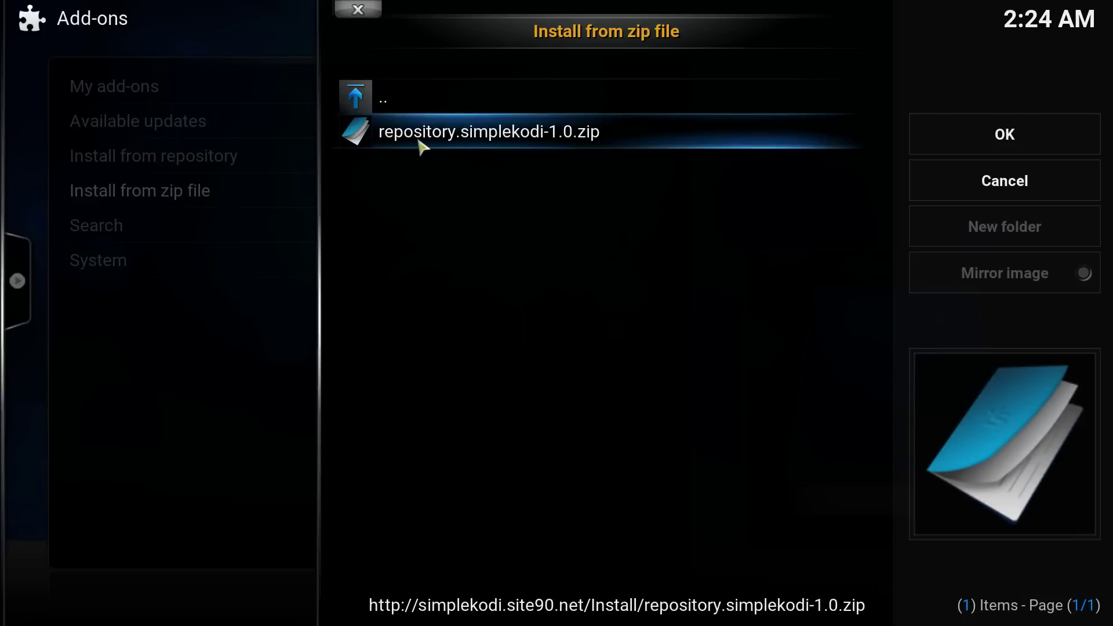
left_click(458, 142)
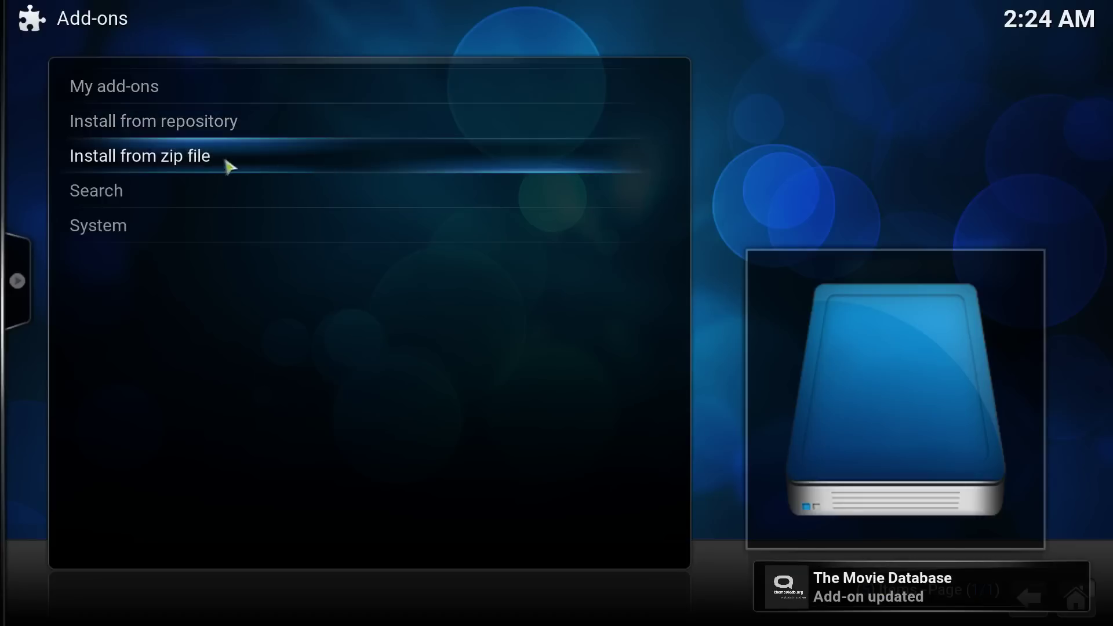
- Install the Example add-on from the Simple Kodi repository's video add-ons
left_click(238, 133)
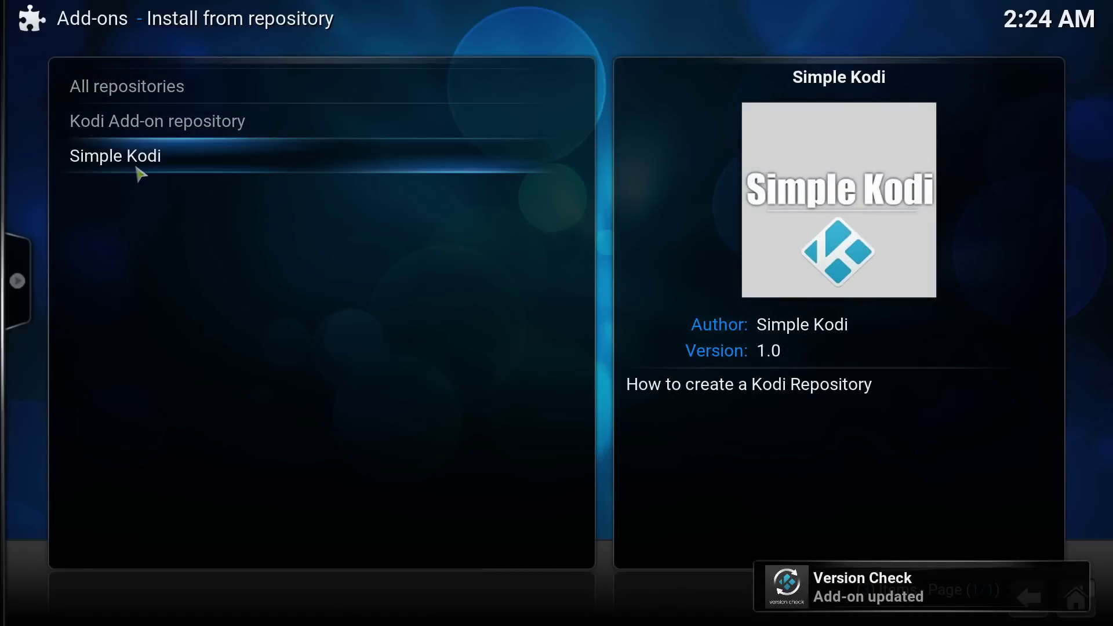
left_click(137, 168)
left_click(125, 99)
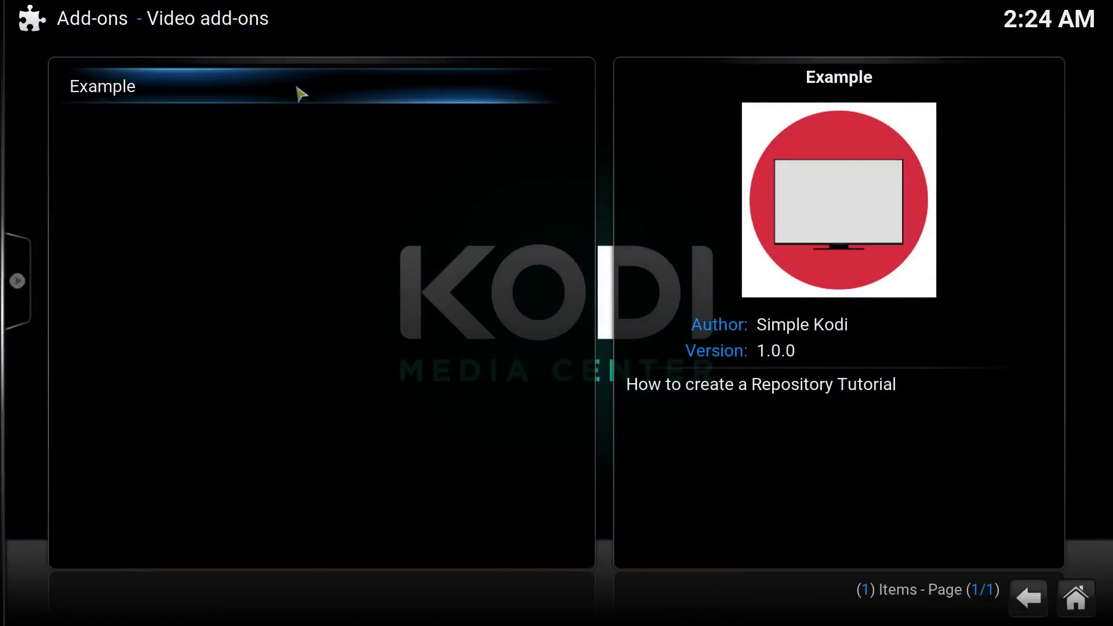
key("BackSpace")
left_click(217, 102)
left_click(212, 94)
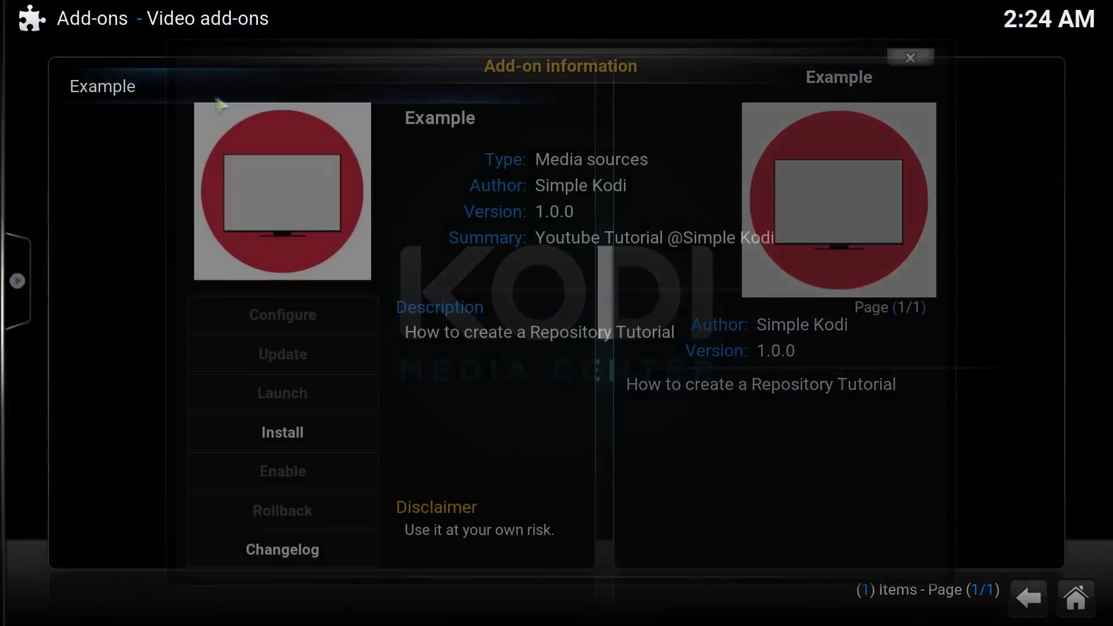
left_click(299, 438)
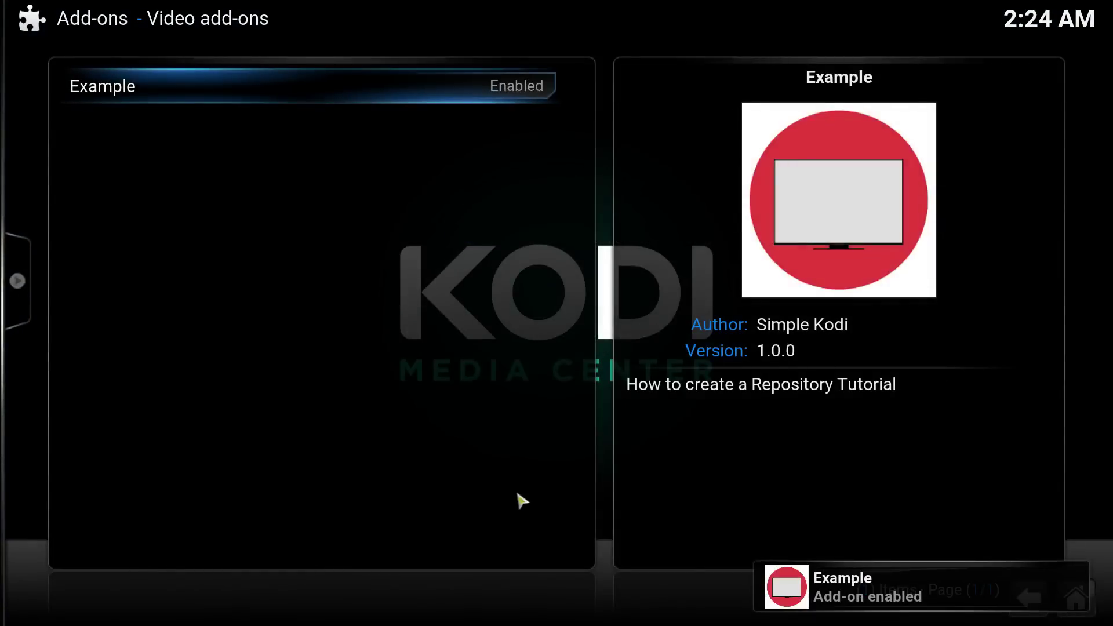
key("BackSpace")
key("BackSpace")
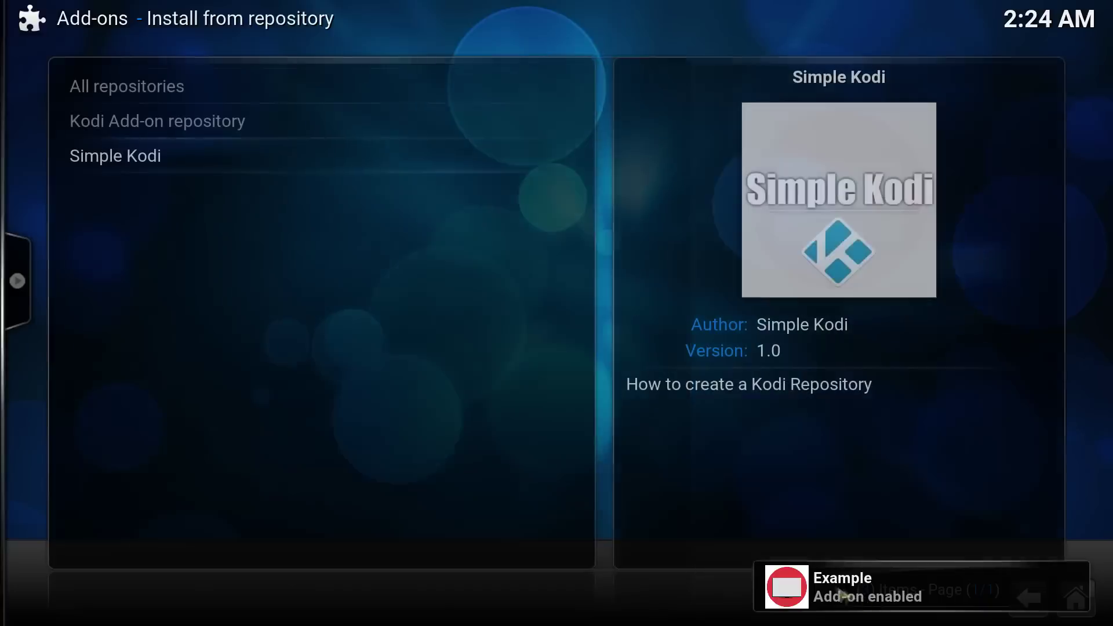
key("alt+Tab")
key("alt+Tab")
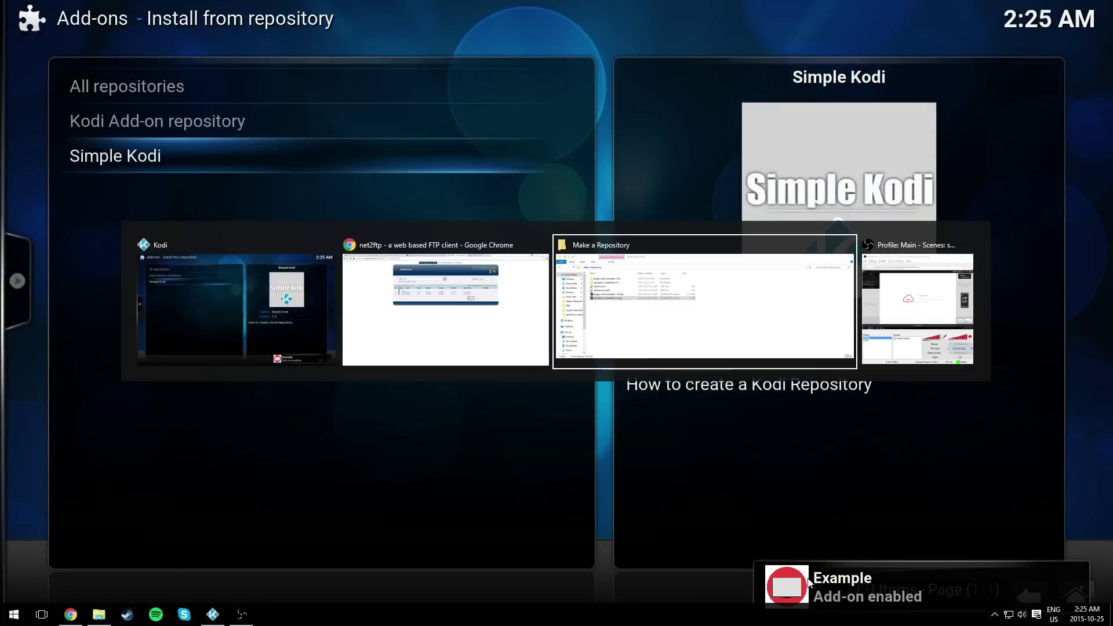
left_click(281, 200)
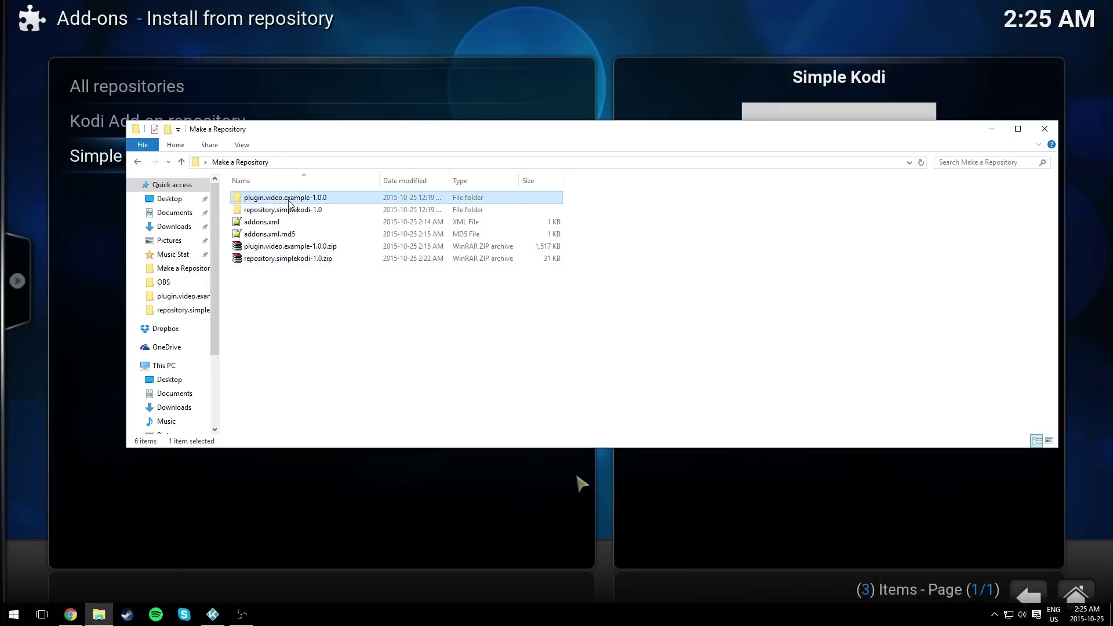
right_click(290, 204)
left_click(294, 212)
double_click(281, 225)
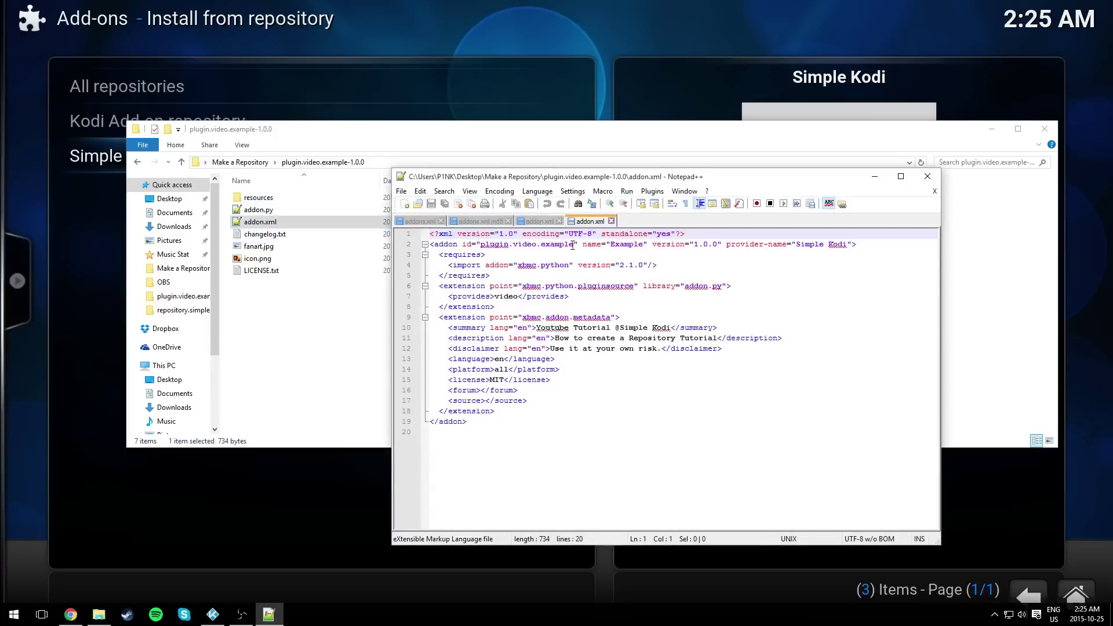
left_click_drag(572, 246, 549, 246)
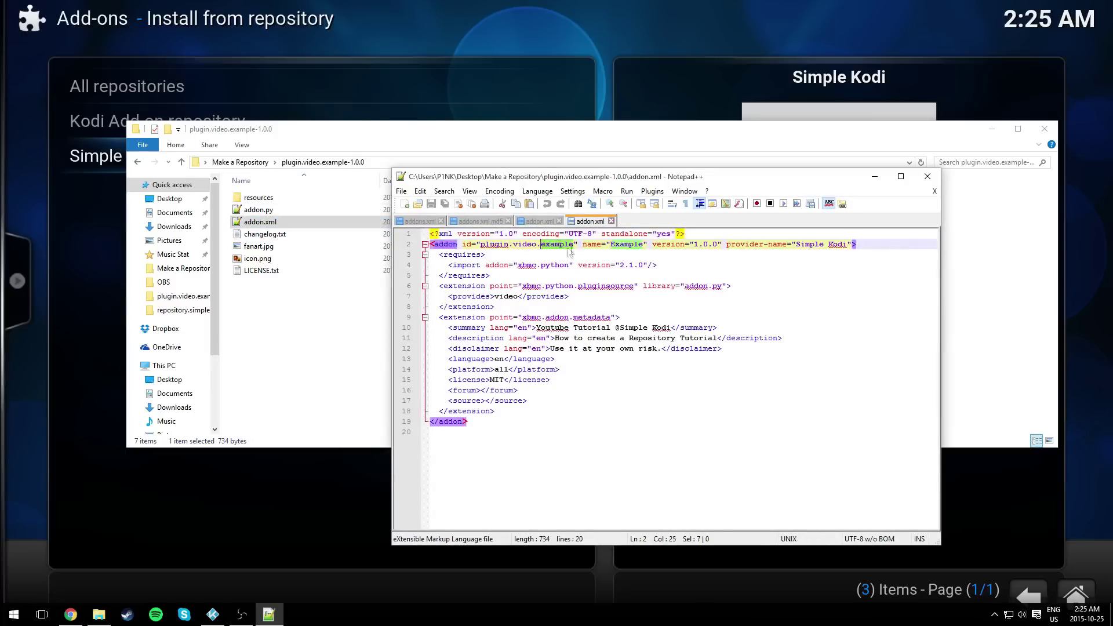
key("Down")
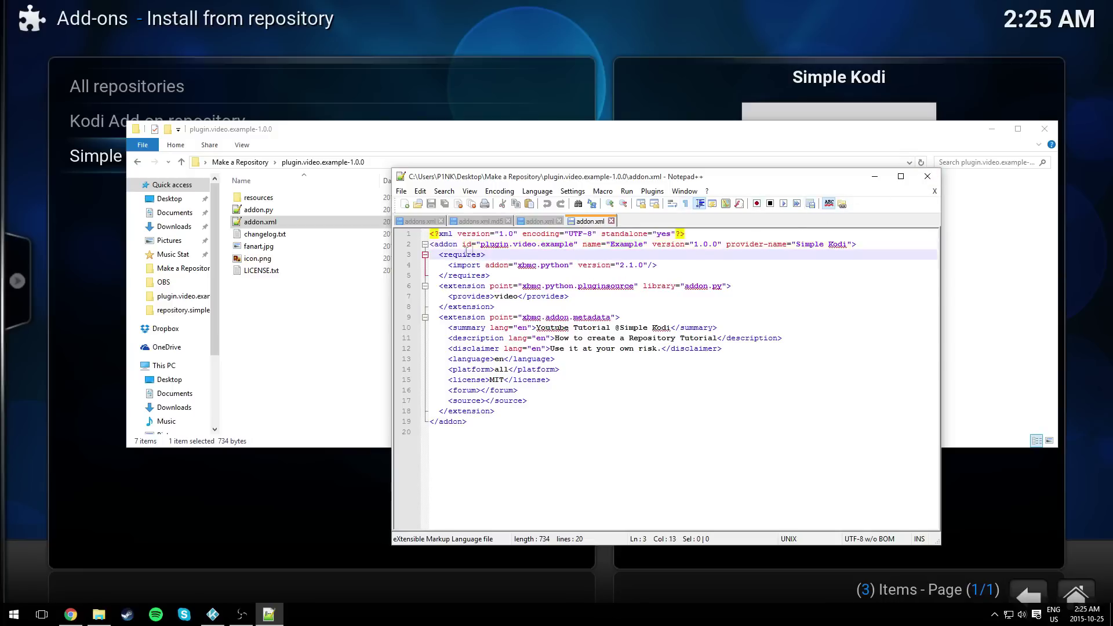
left_click_drag(539, 246, 570, 244)
left_click(928, 177)
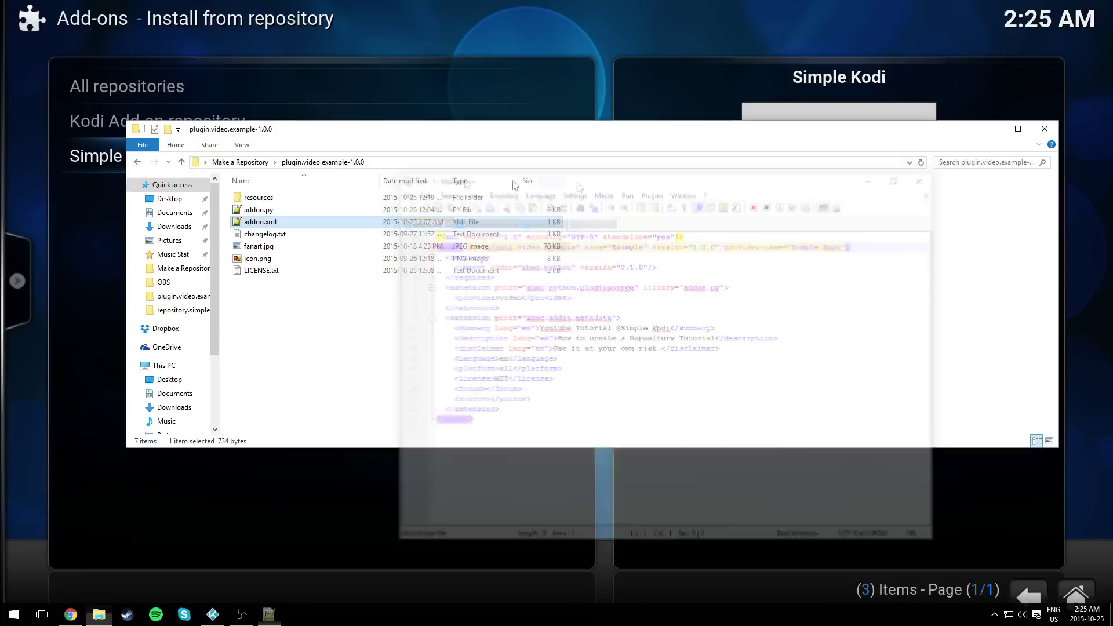
left_click(240, 162)
left_click(259, 224)
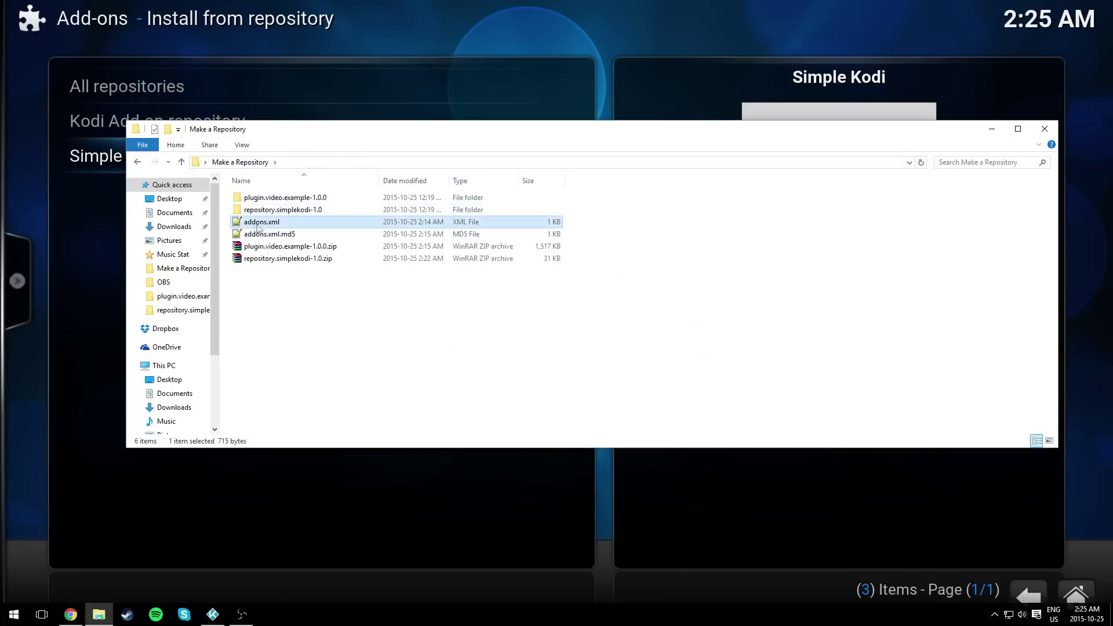
double_click(260, 224)
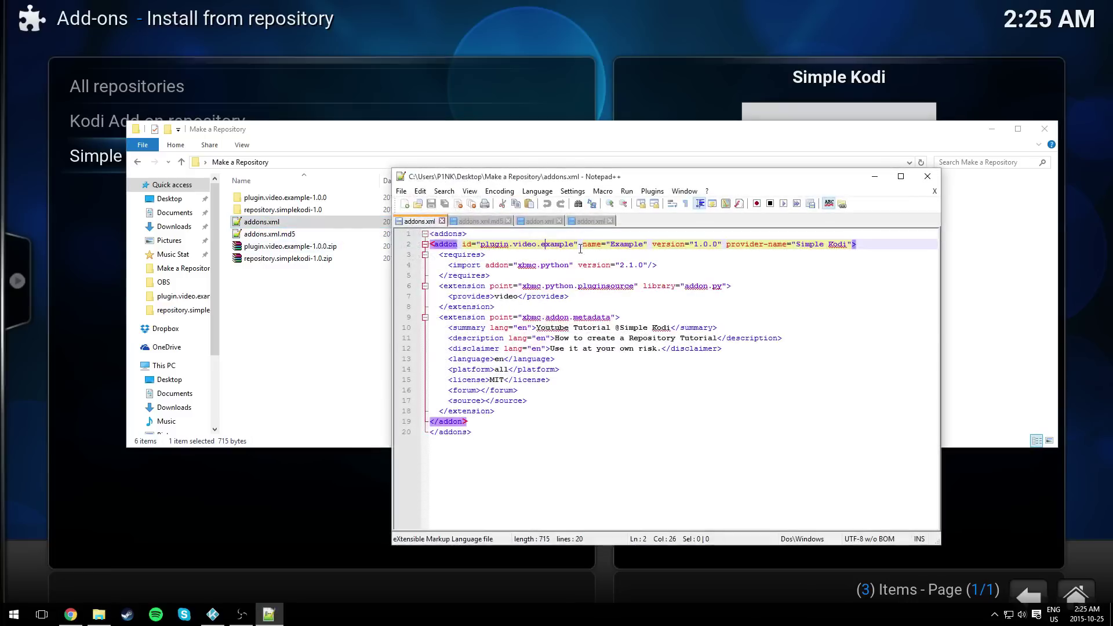
left_click_drag(573, 245, 538, 249)
left_click(833, 245)
left_click(935, 191)
left_click(927, 177)
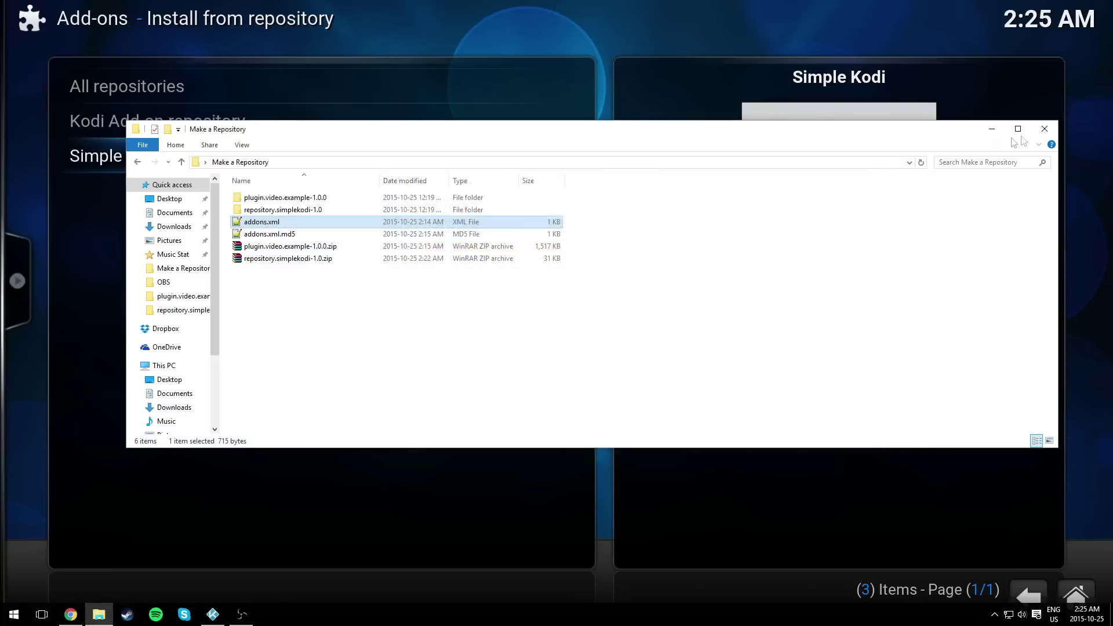
left_click(992, 128)
- Return home and browse to Videos > Video add-ons > Example > Channels
key("Escape")
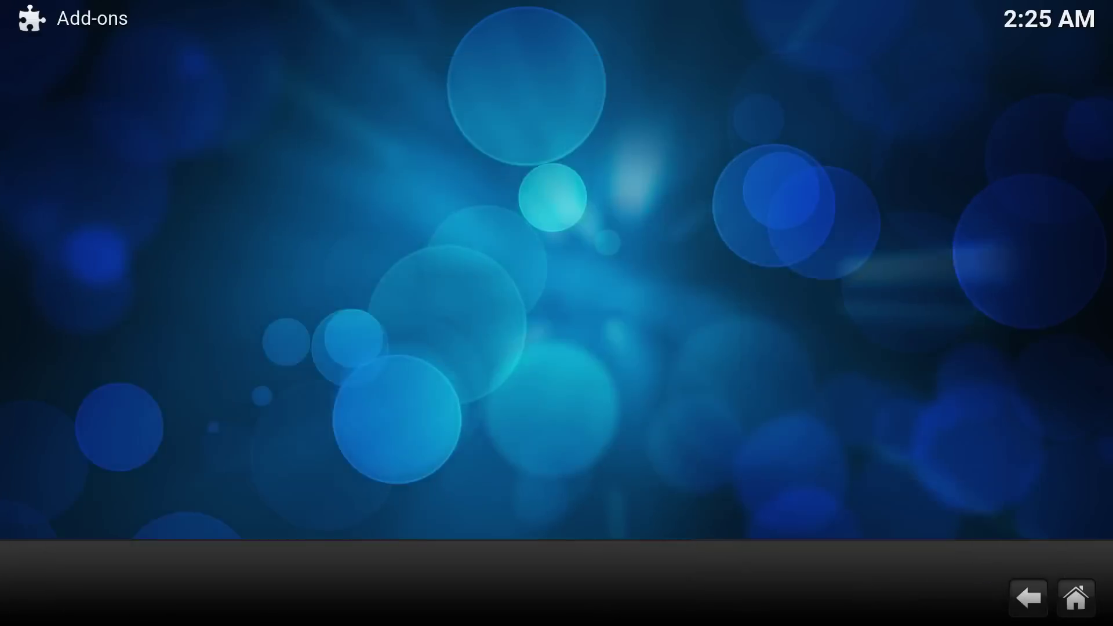
key("Escape")
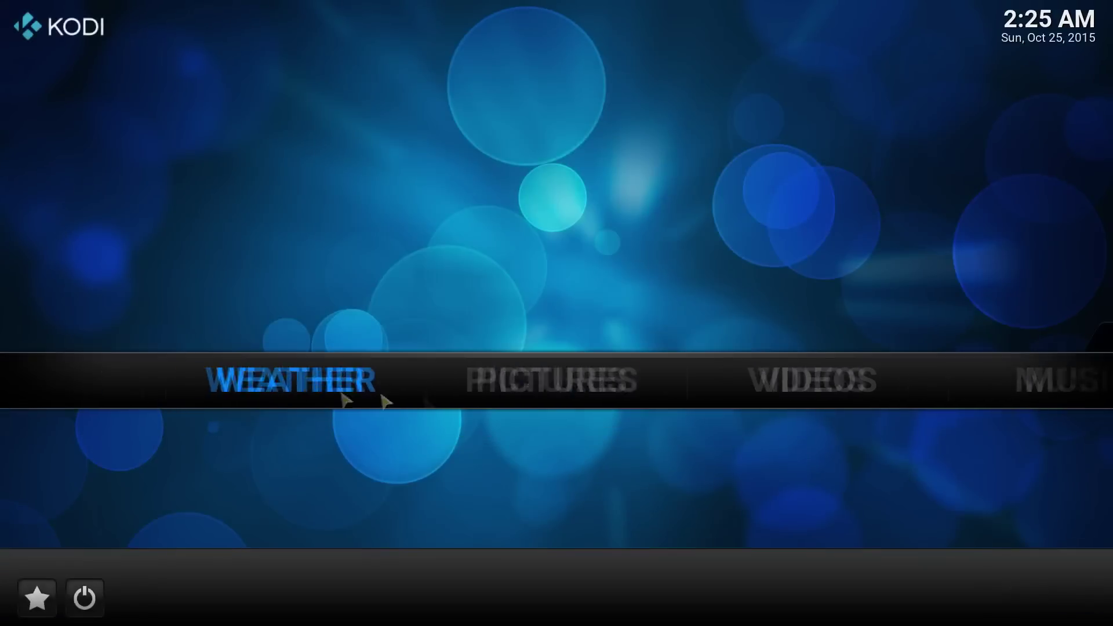
left_click(776, 382)
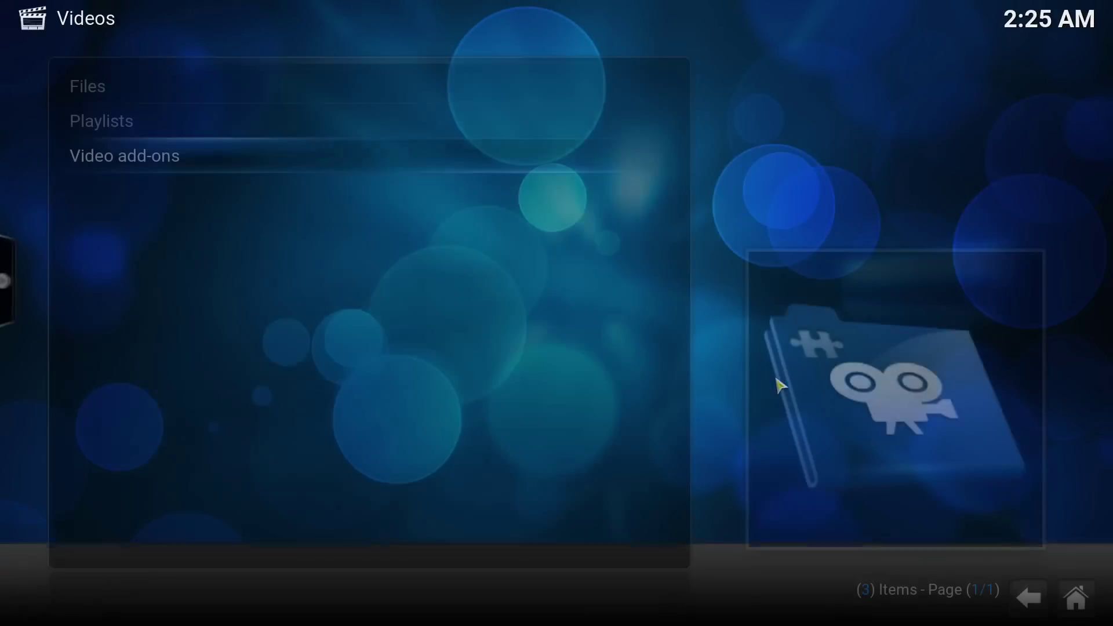
left_click(241, 155)
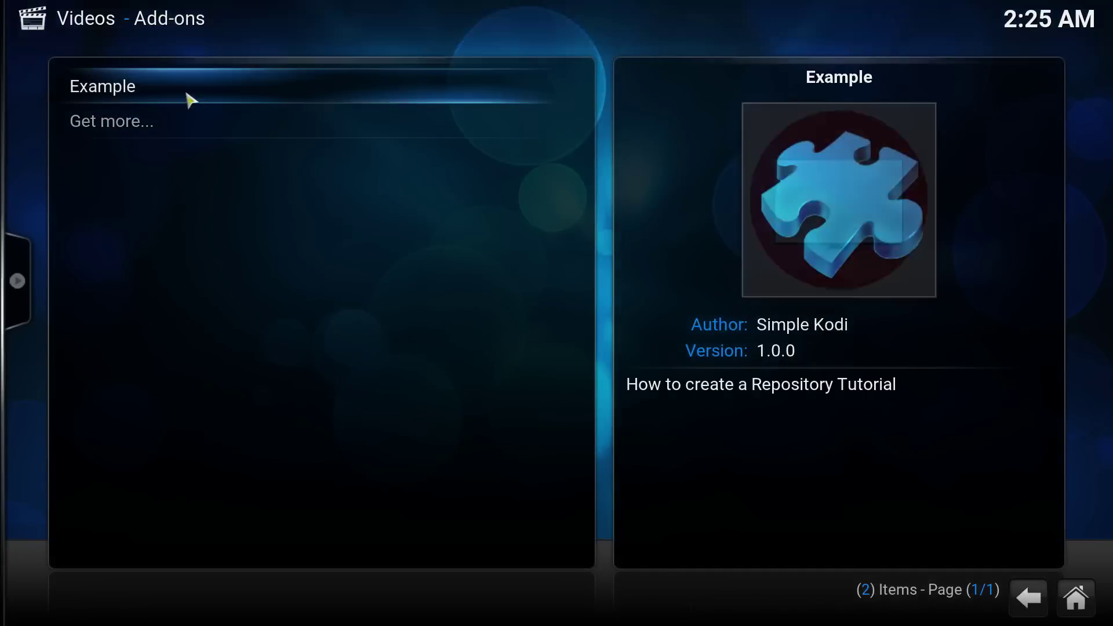
left_click(204, 99)
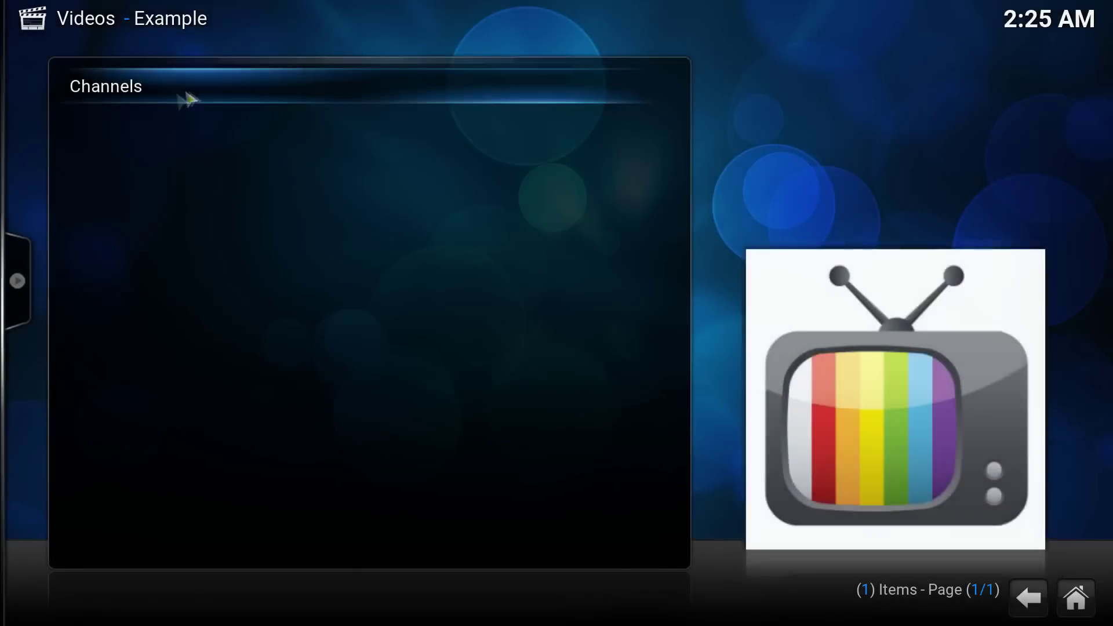
left_click(140, 103)
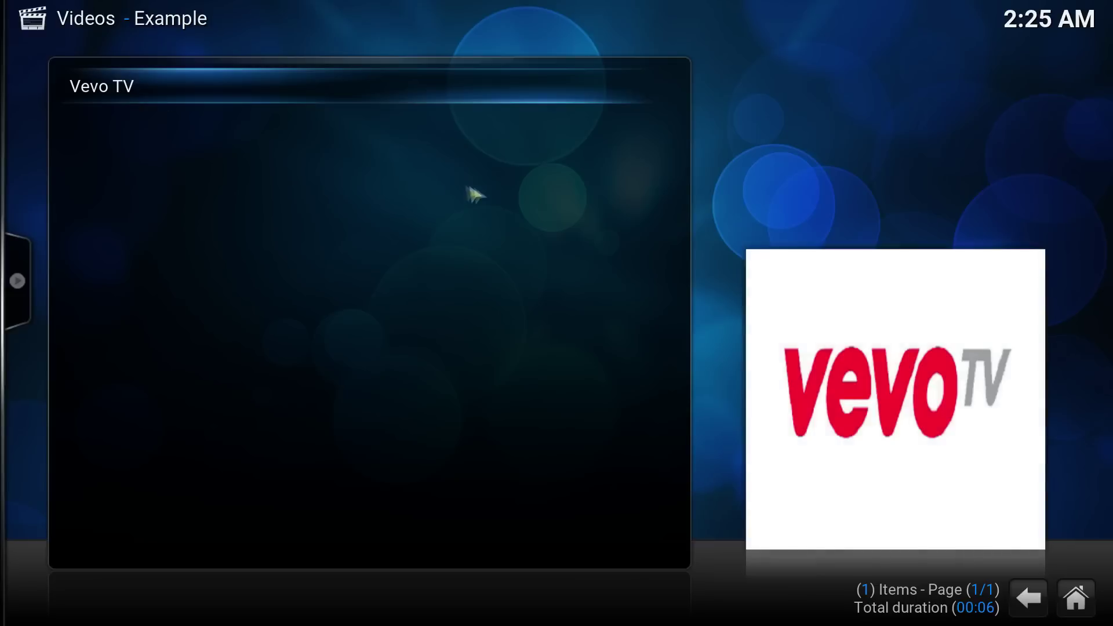
- Play the Vevo TV channel, stop it, and back out to the Videos root
left_click(122, 104)
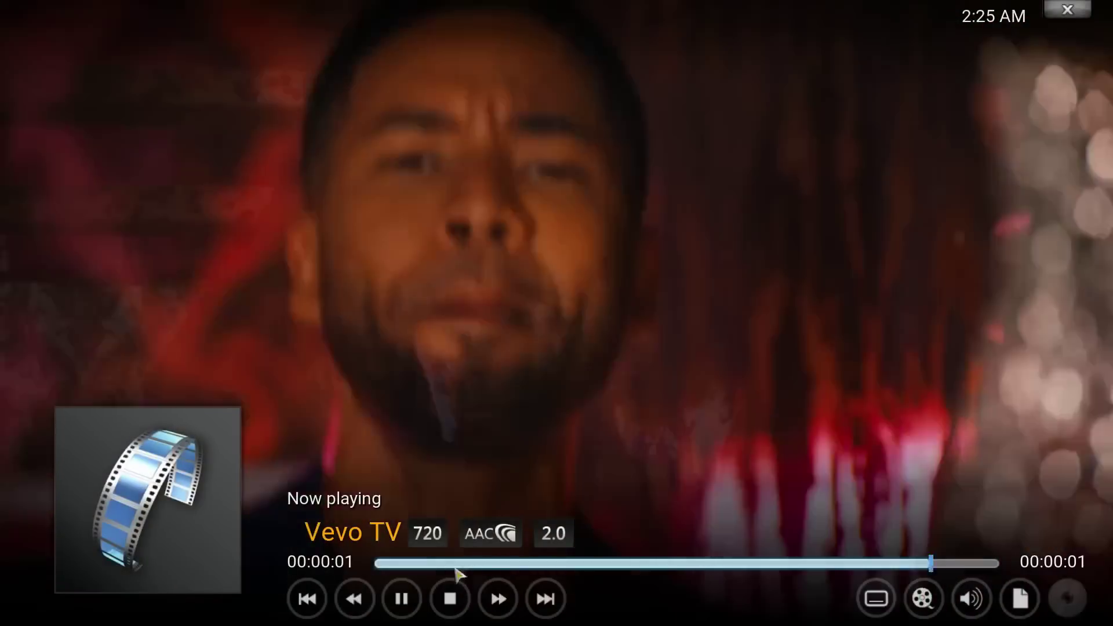
left_click(451, 594)
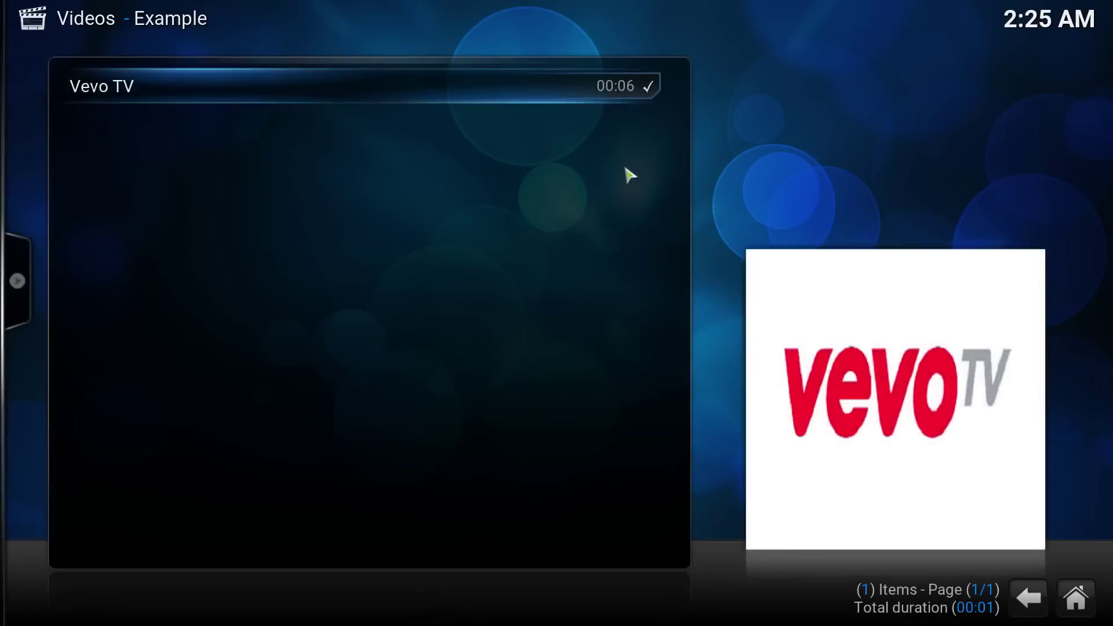
key("BackSpace")
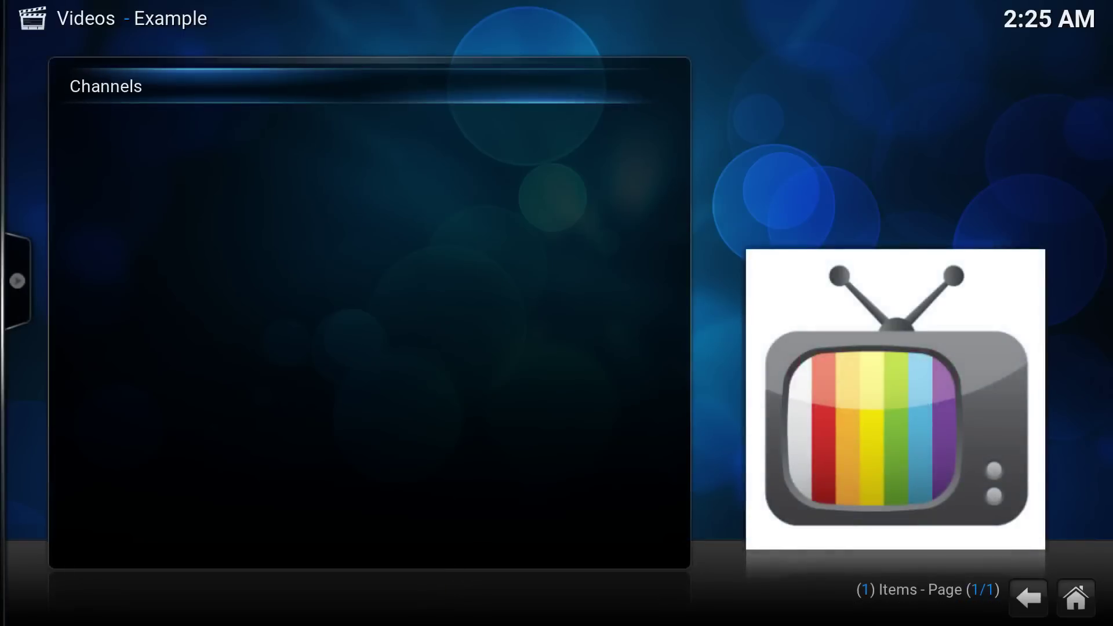
key("BackSpace")
key("BackSpace")
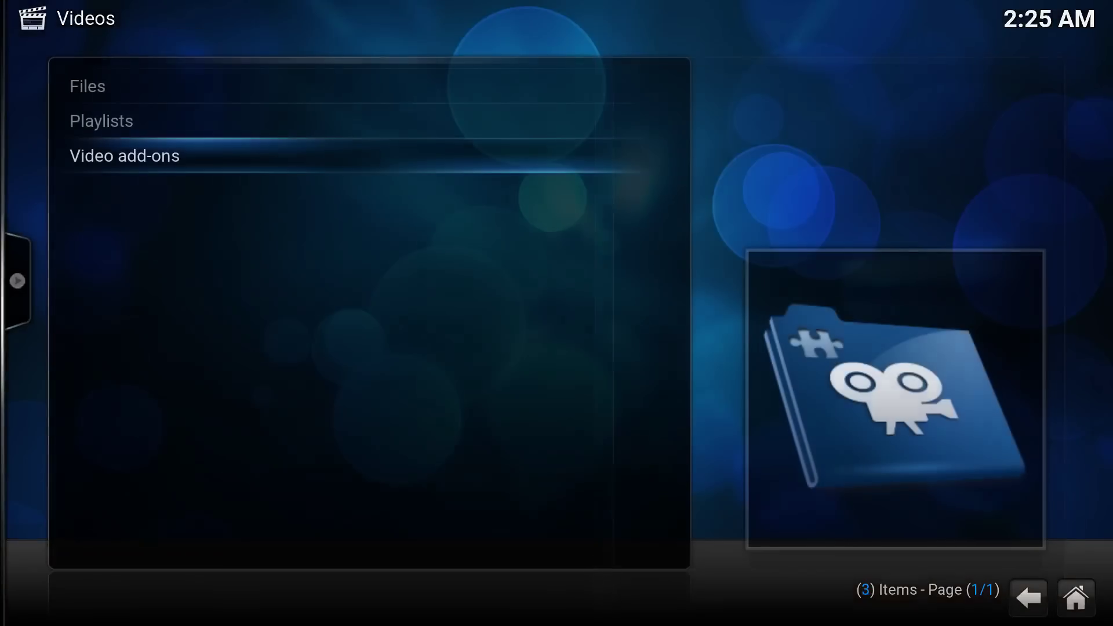
key("BackSpace")
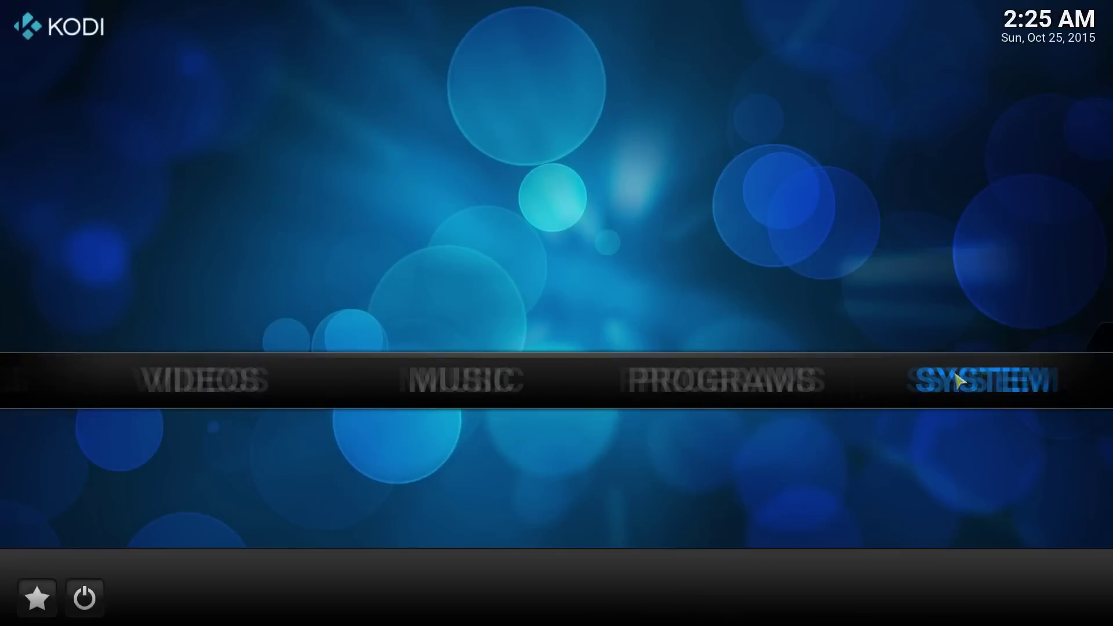
mouse_move(957, 381)
left_click(323, 428)
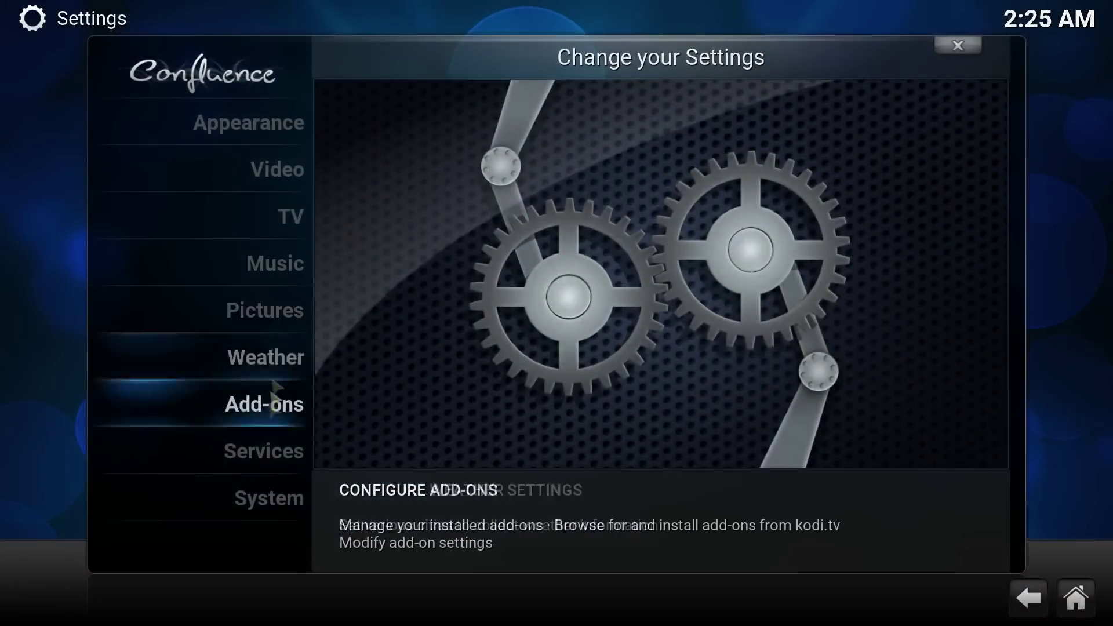
left_click(270, 404)
left_click(210, 119)
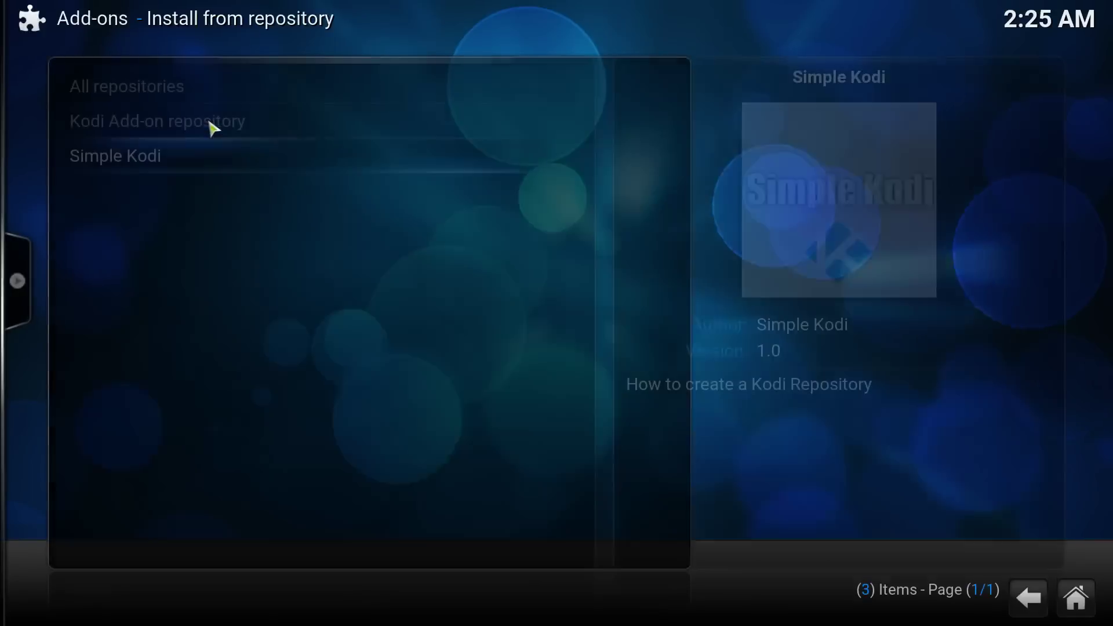
left_click(186, 154)
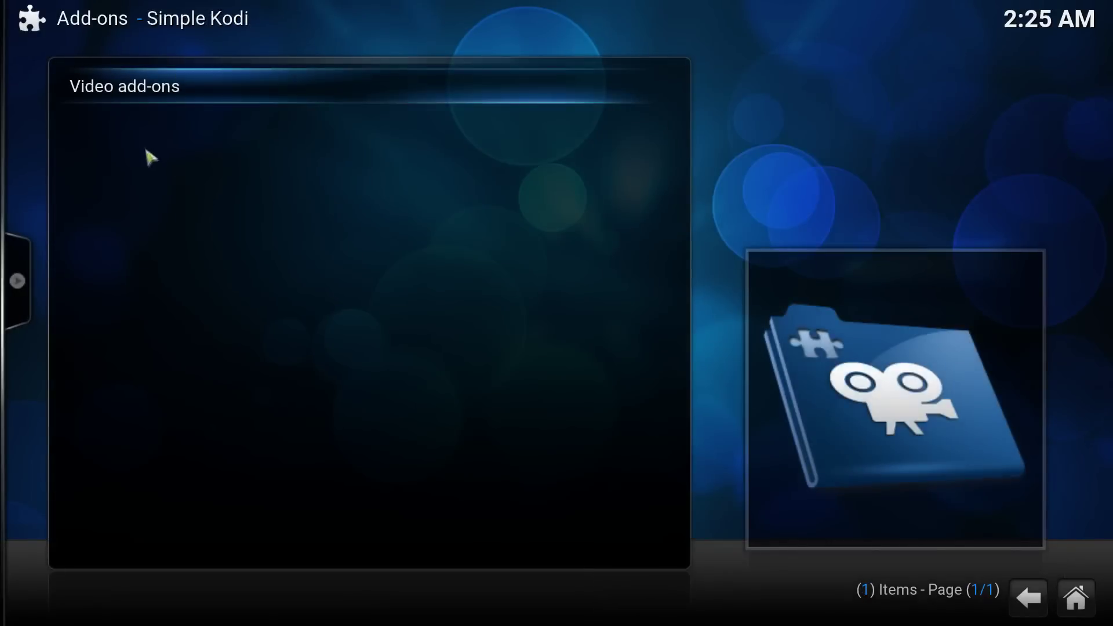
left_click(107, 101)
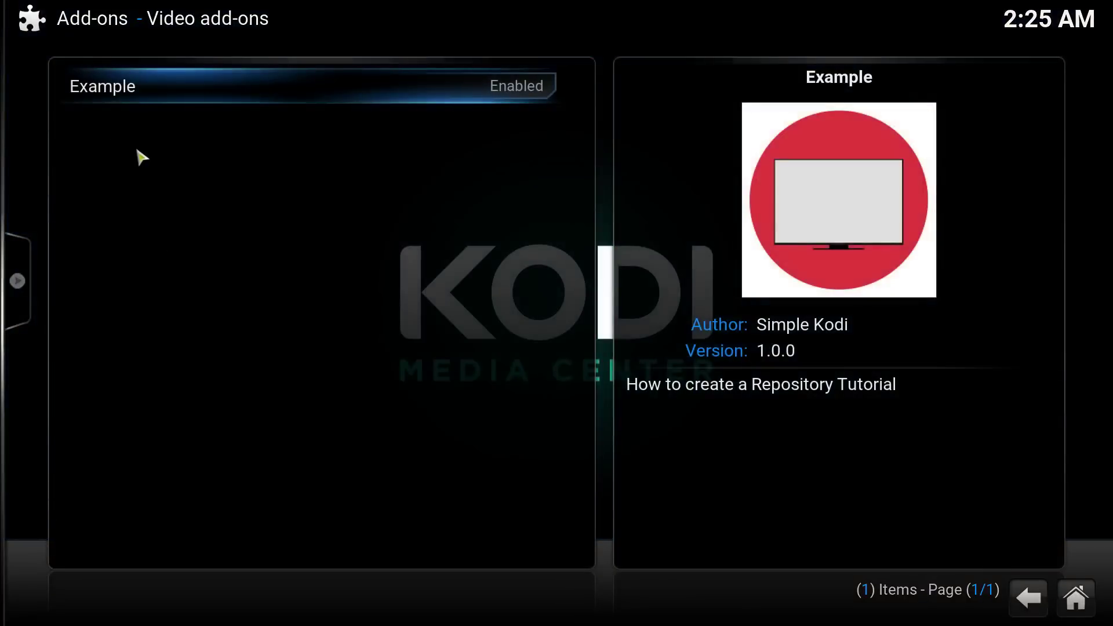
right_click(125, 111)
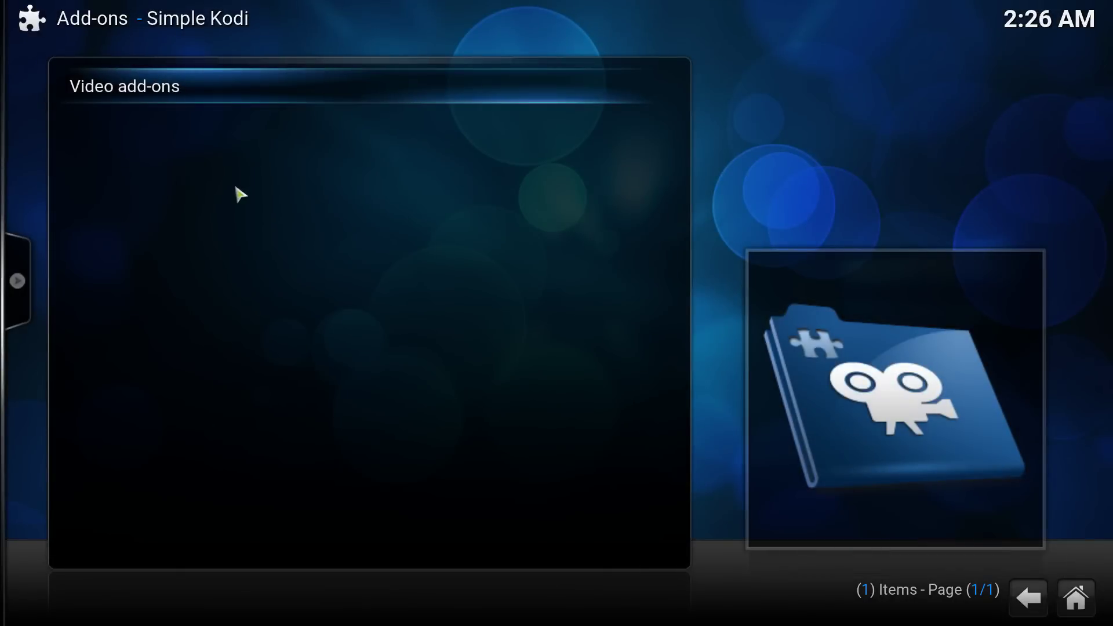
key("alt+Tab")
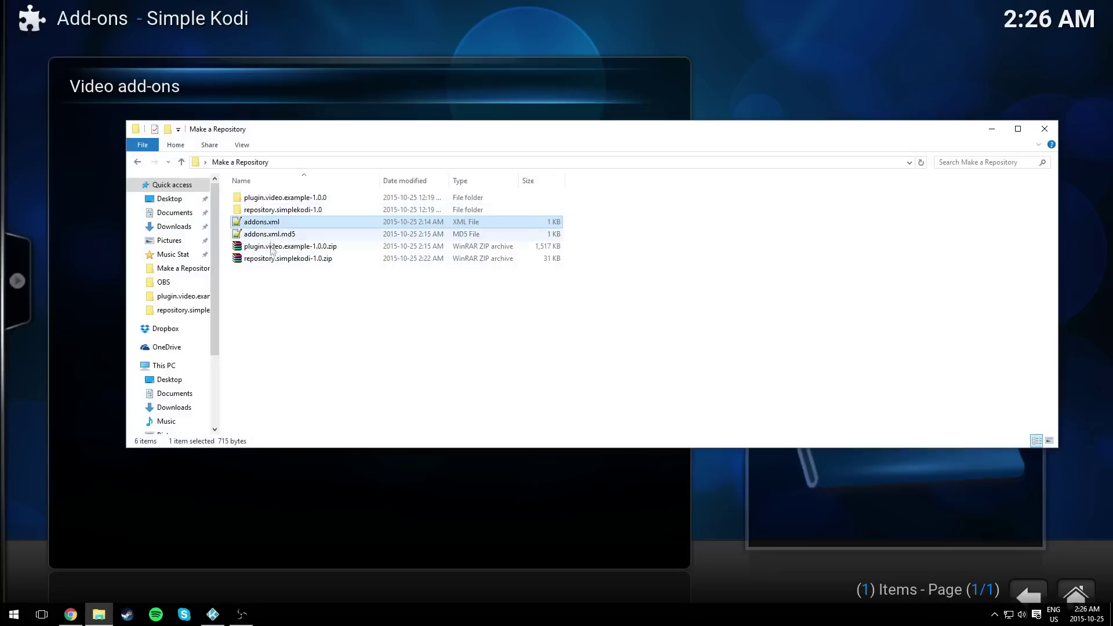
right_click(291, 302)
left_click(313, 335)
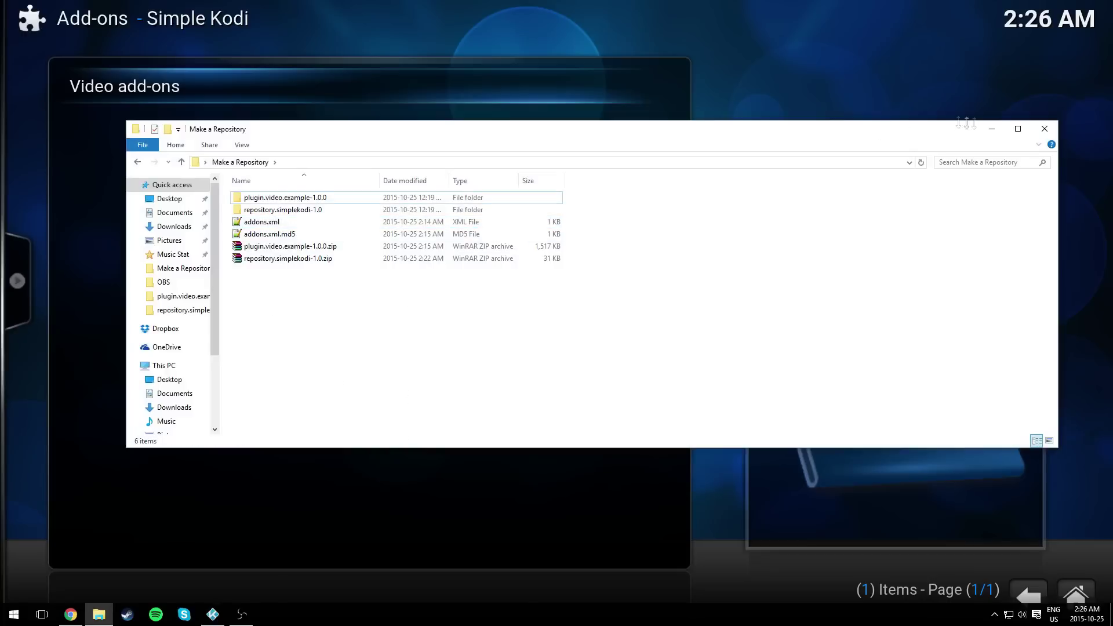
left_click(992, 128)
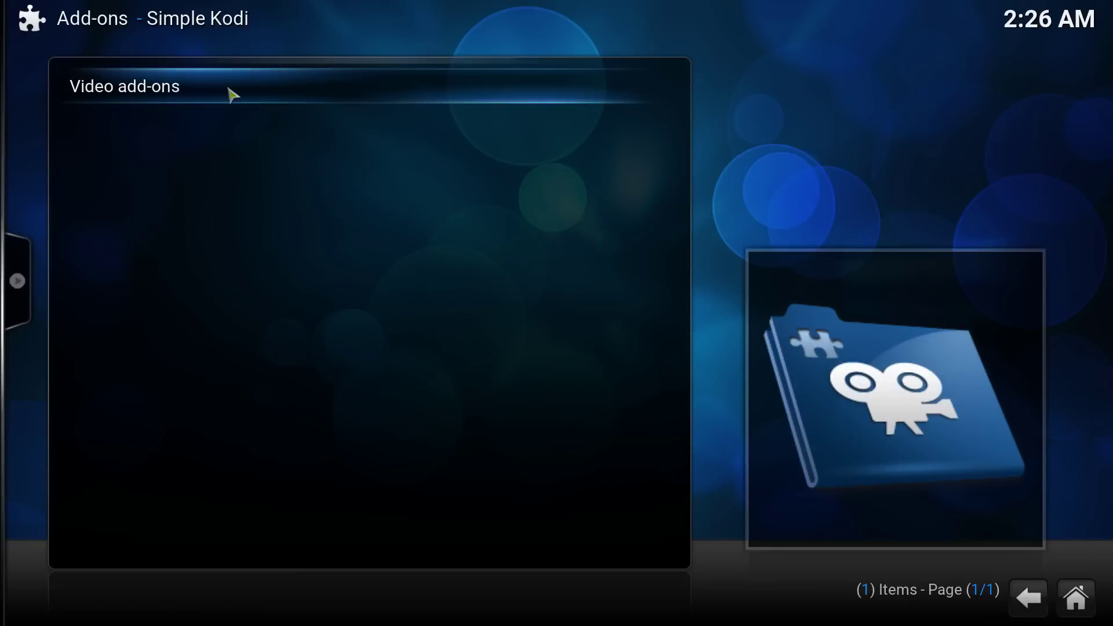
key("BackSpace")
key("BackSpace")
key("BackSpace")
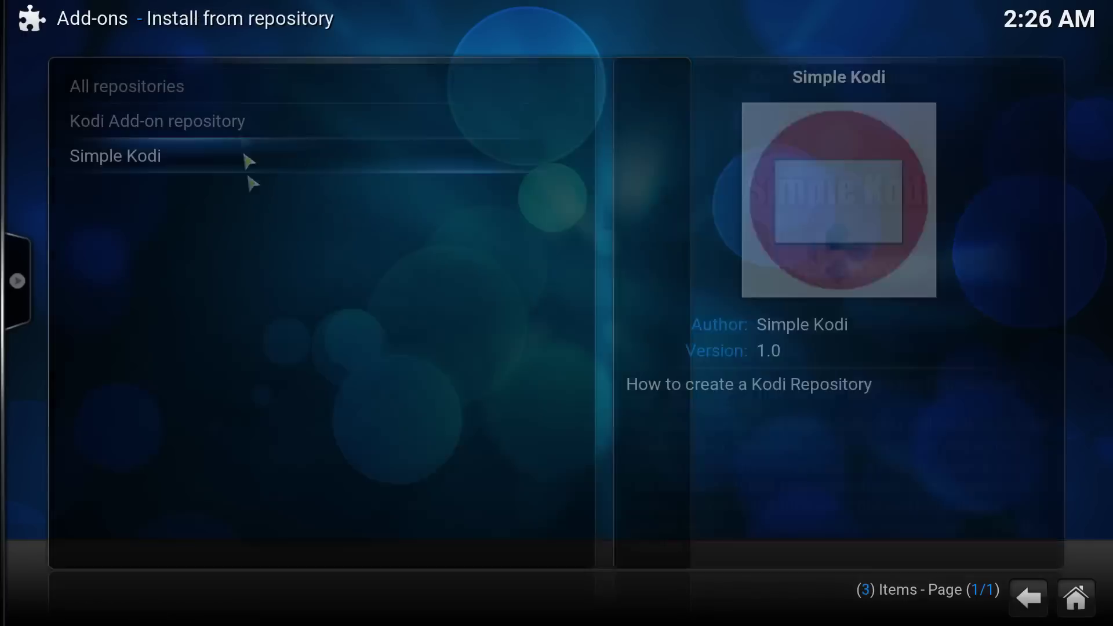
key("BackSpace")
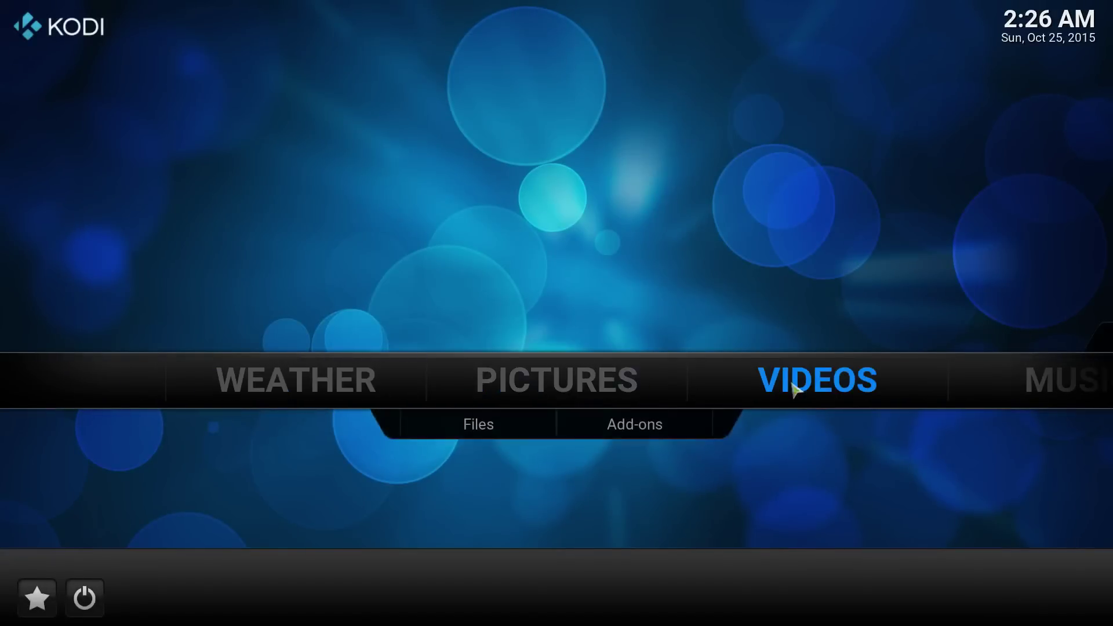
left_click(789, 389)
left_click(119, 158)
left_click(154, 90)
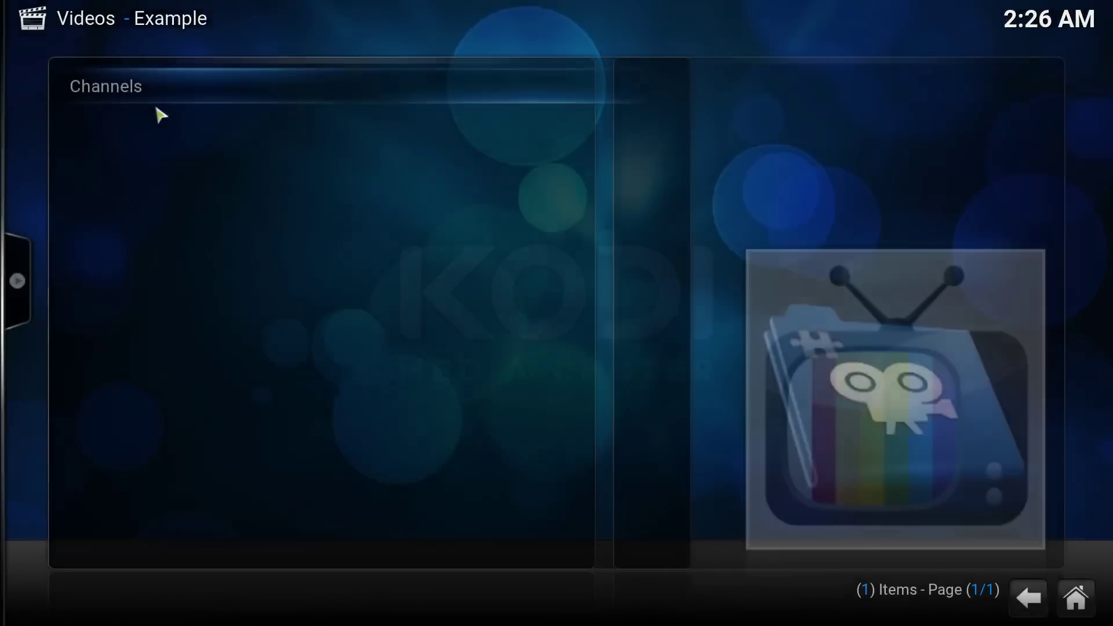
left_click(128, 96)
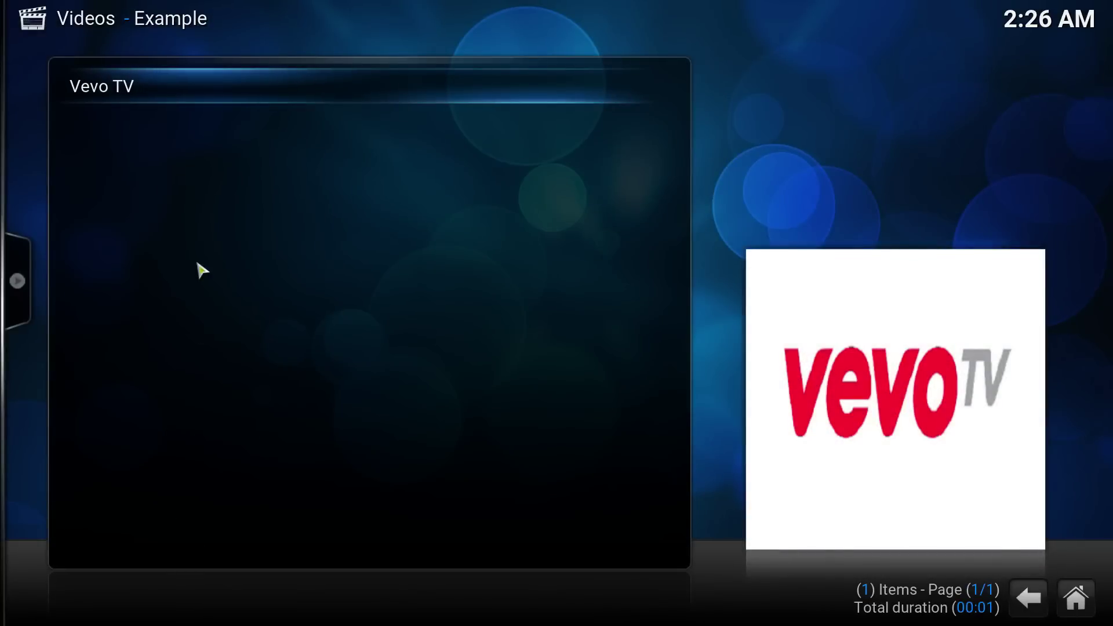
key("BackSpace")
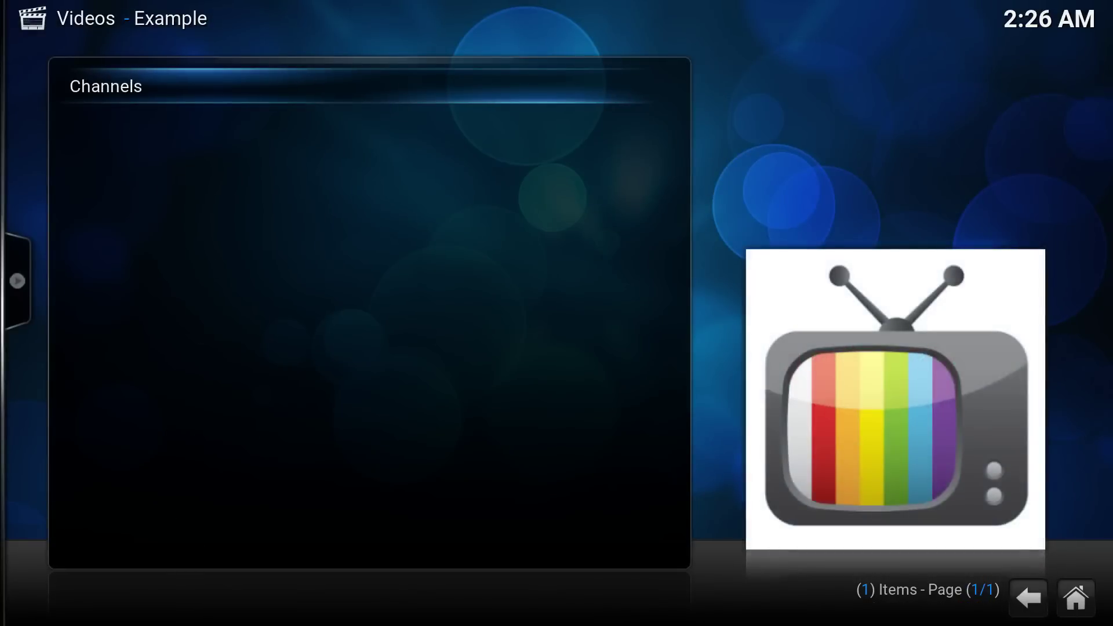
key("BackSpace")
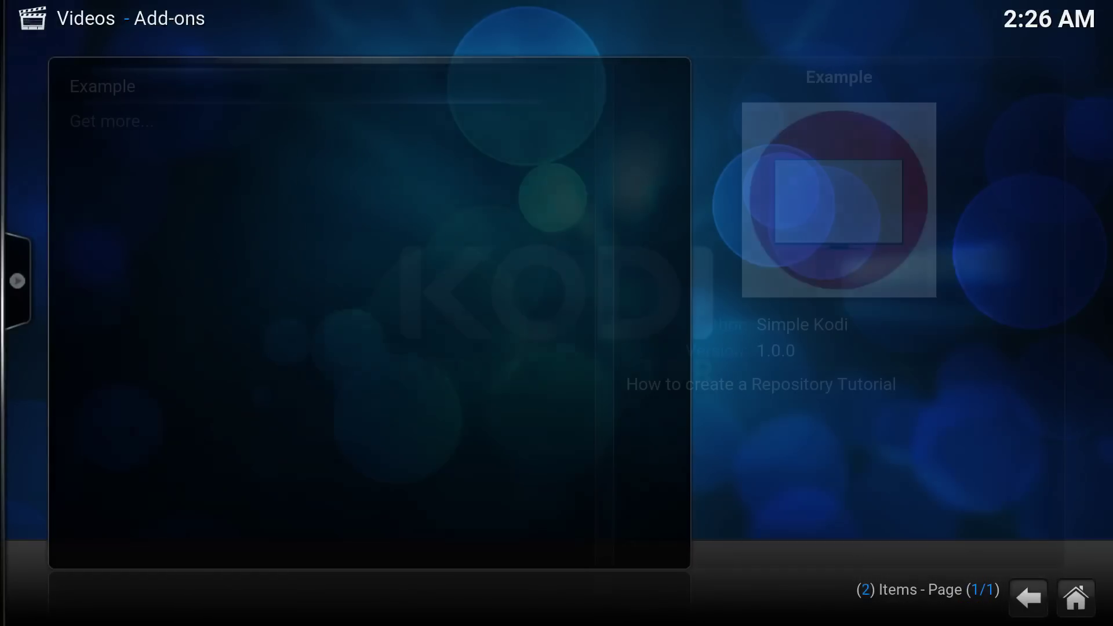
key("BackSpace")
key("BackSpace")
key("Right")
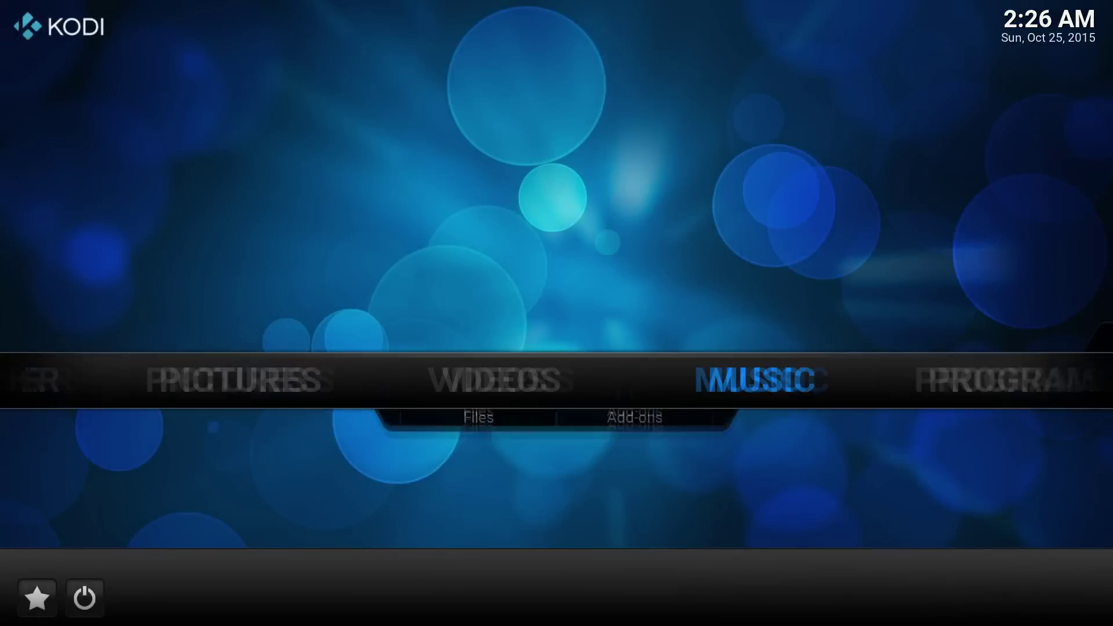
key("Right")
key("Right")
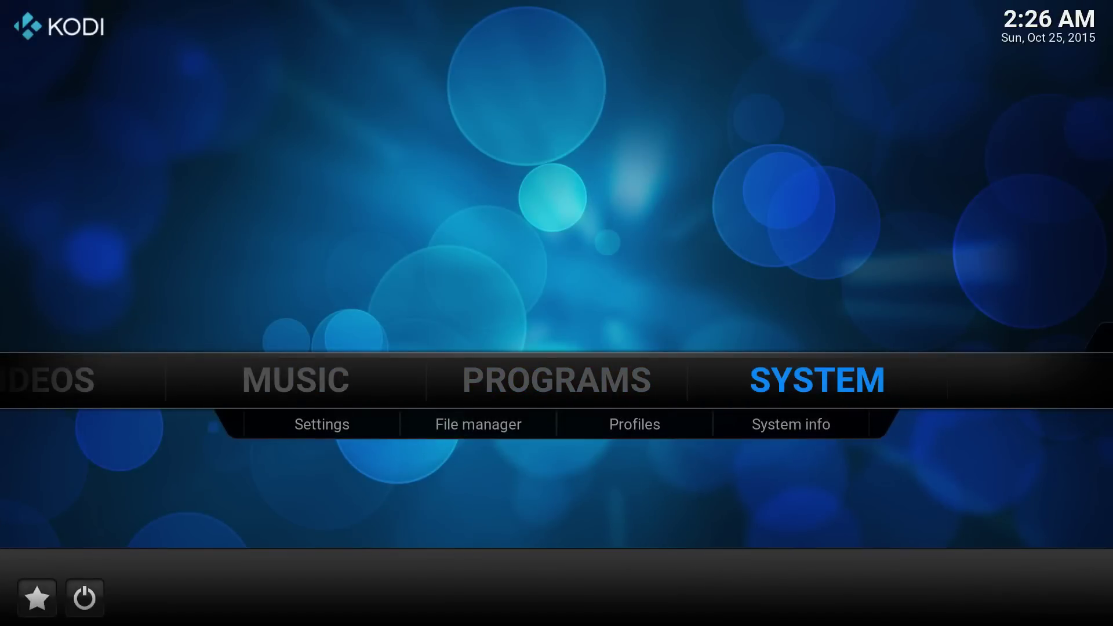
key("Down")
key("Return")
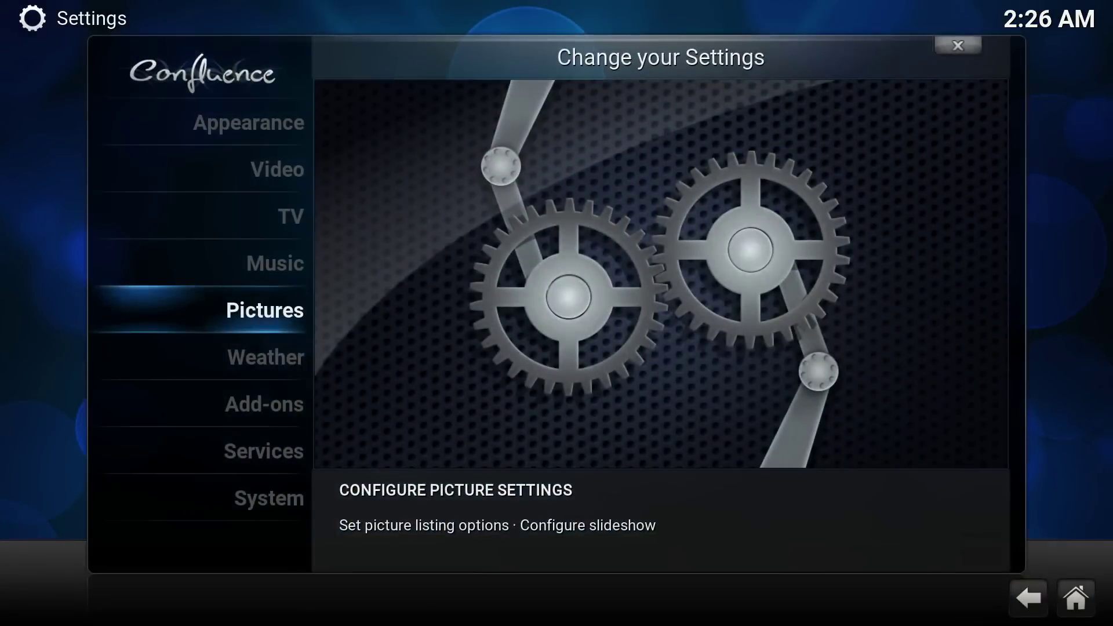
key("BackSpace")
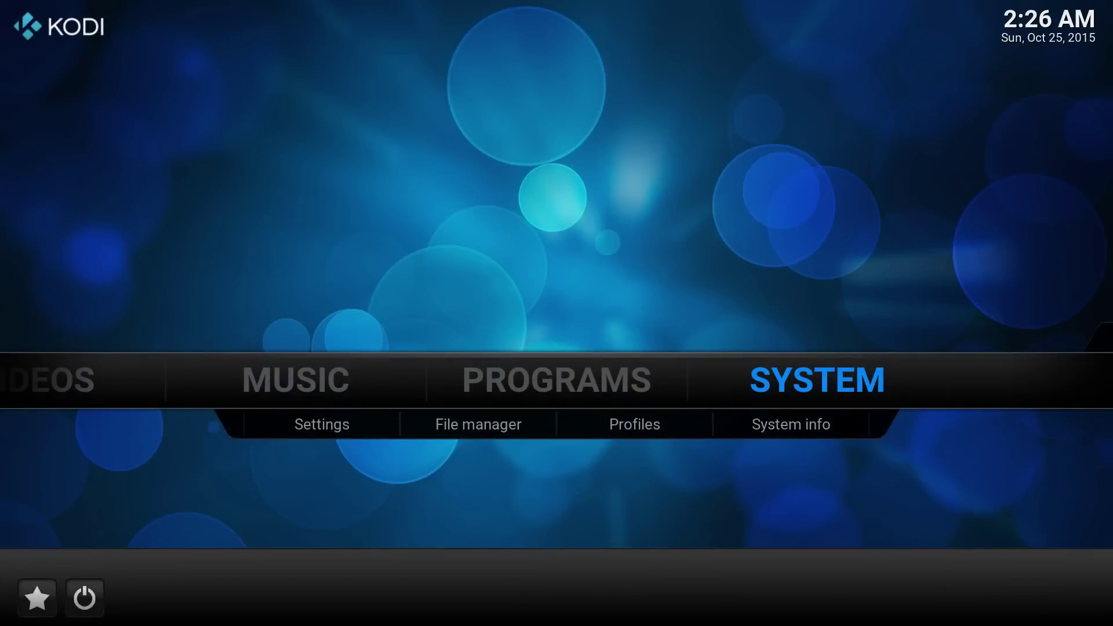